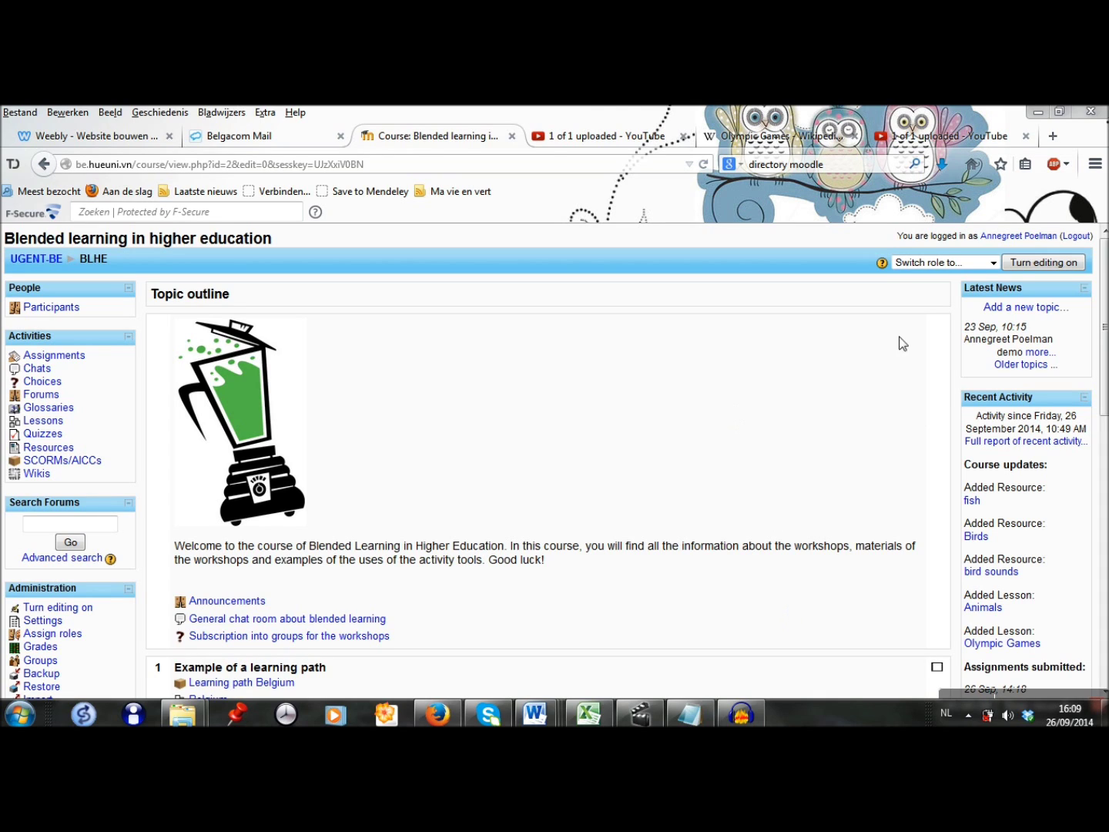
# - Turn on editing for the course and open the Olympic Games lesson in section 6
pyautogui.click(1025, 306)
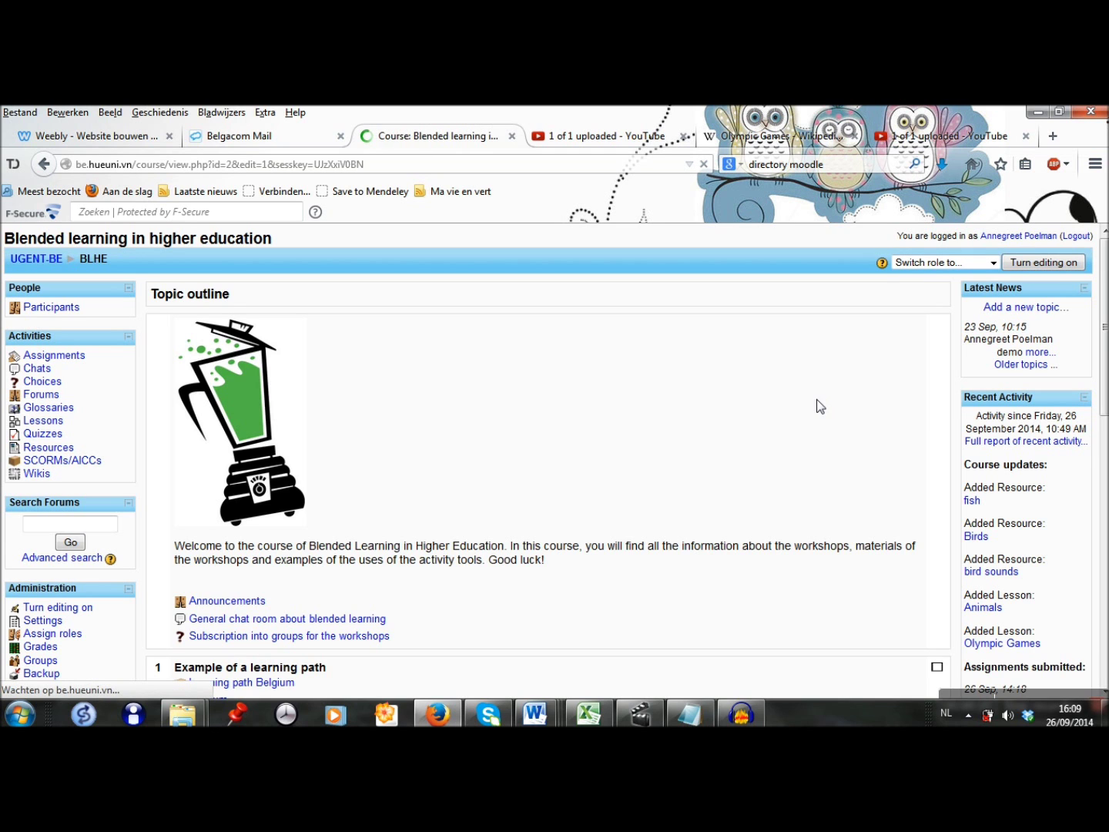
pyautogui.scroll(-3, 756, 405)
pyautogui.scroll(-6, 756, 424)
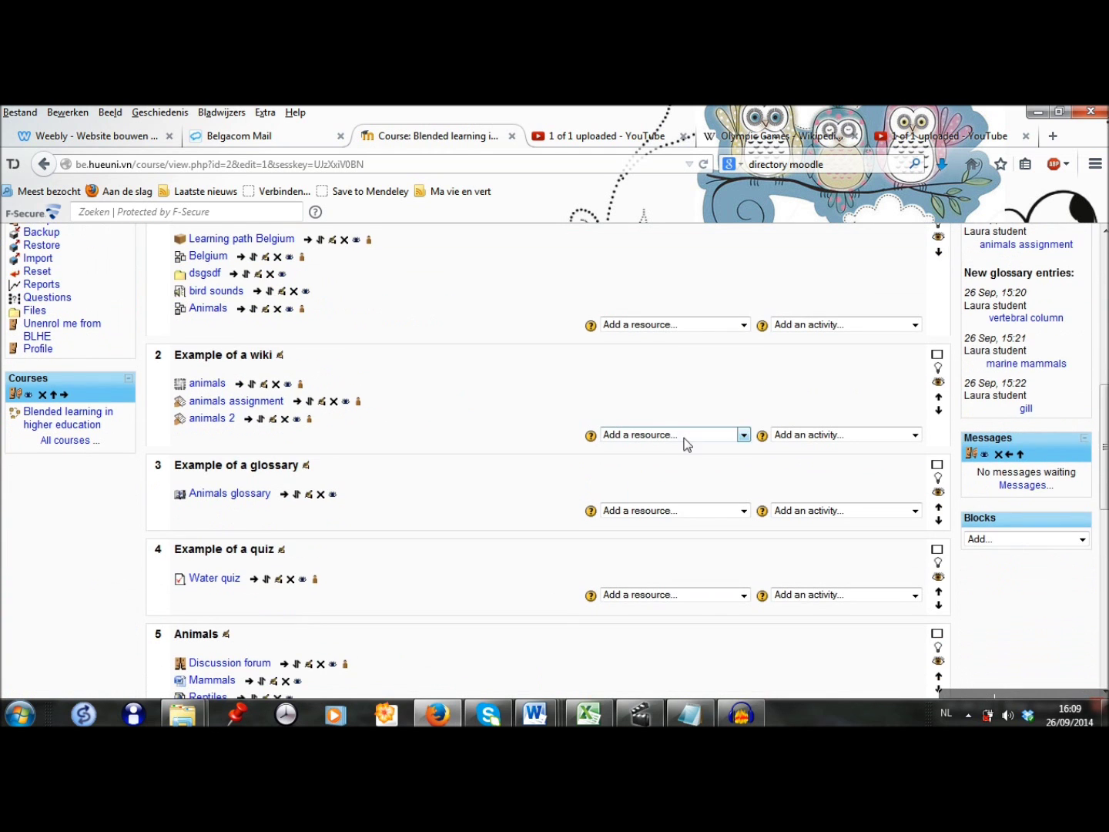
pyautogui.scroll(-2, 500, 523)
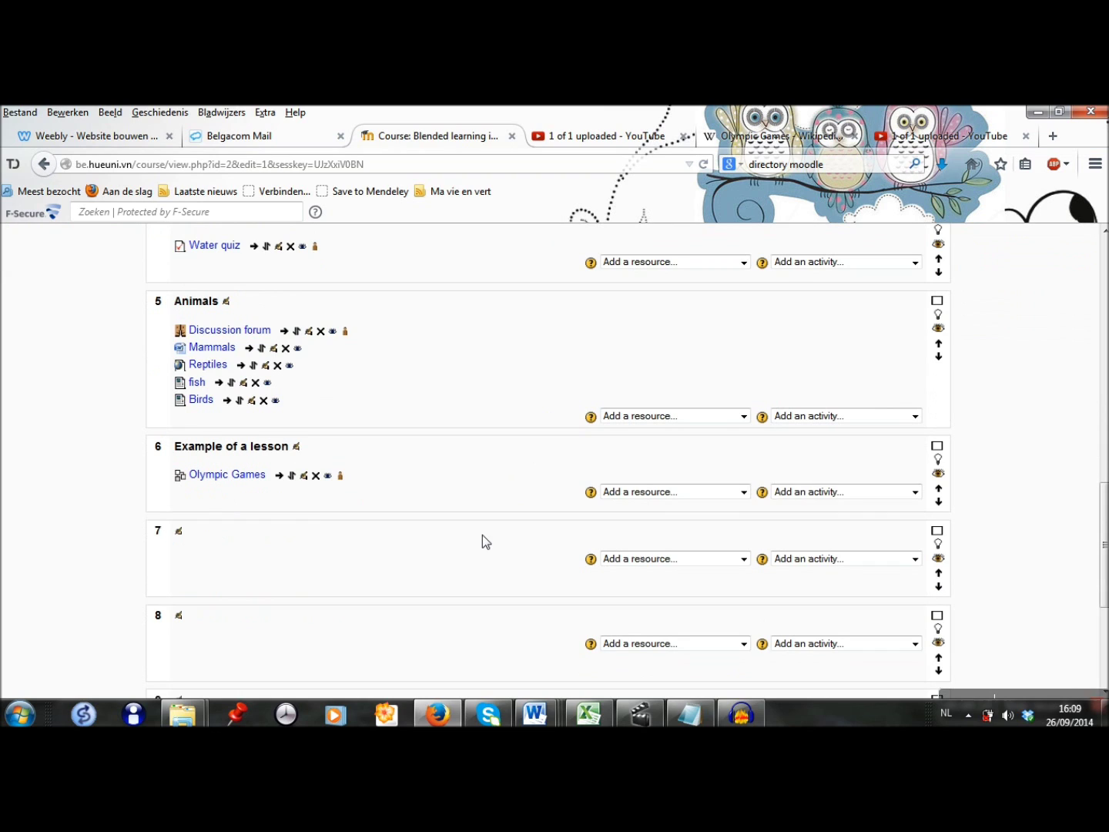
pyautogui.click(241, 479)
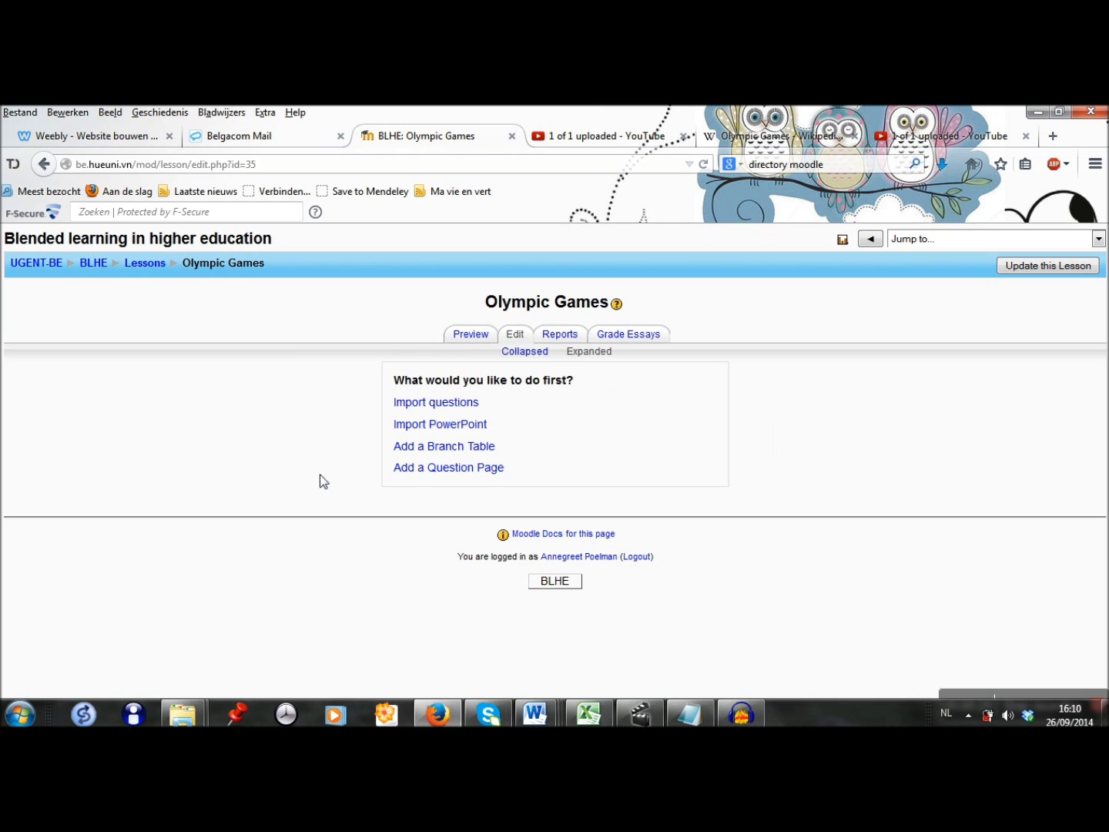
# - Start a branch table as the lesson's first page and title it "Olympic Games"
pyautogui.click(491, 470)
pyautogui.click(454, 448)
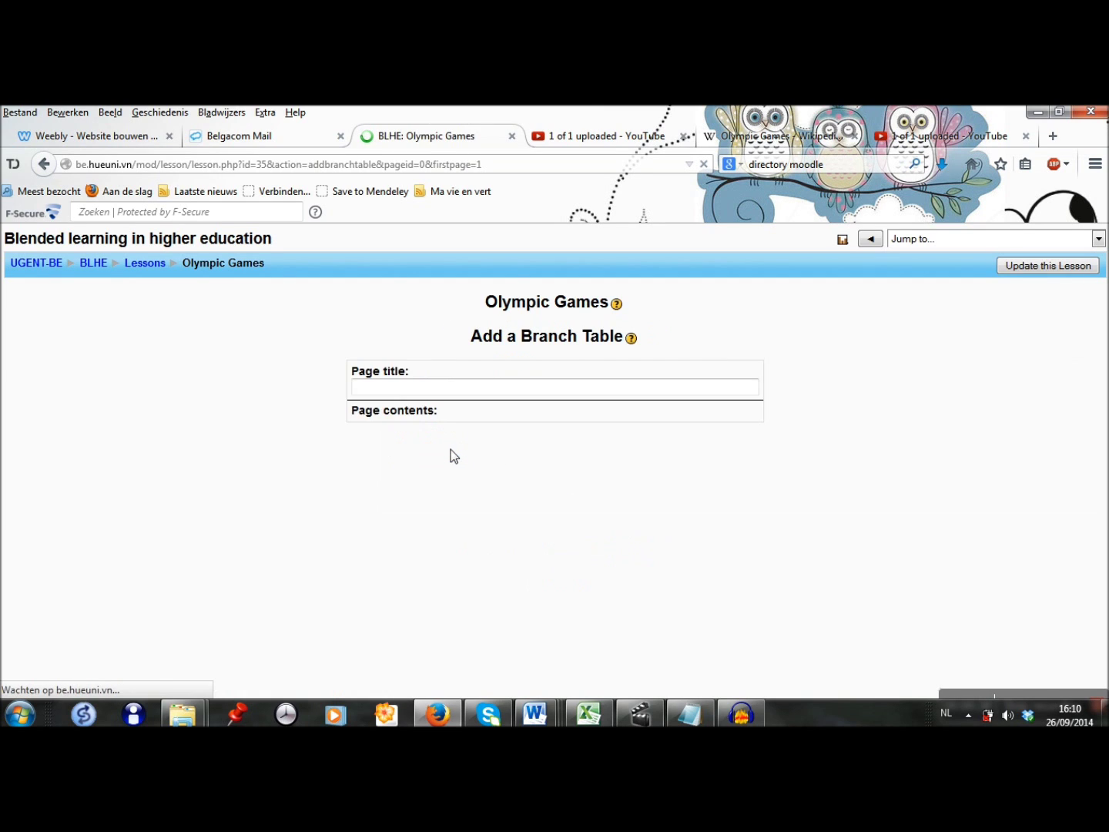
pyautogui.scroll(-12, 857, 495)
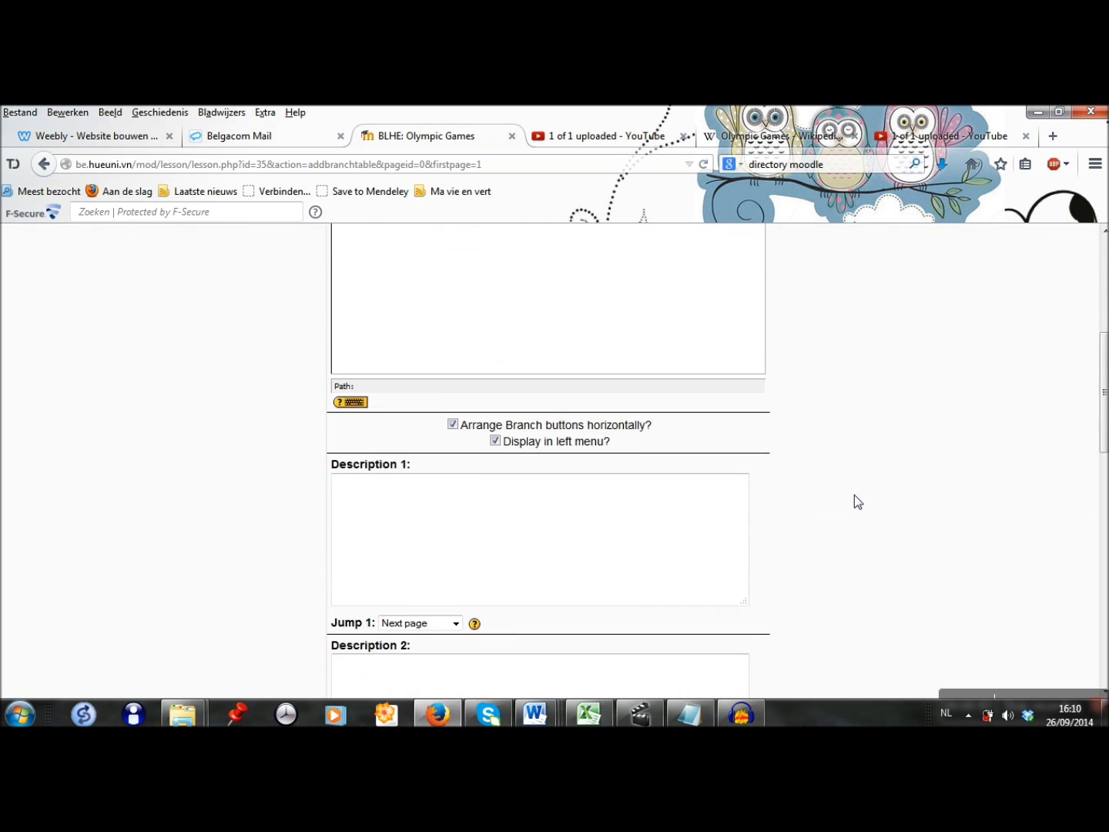
pyautogui.scroll(-3, 854, 495)
pyautogui.scroll(15, 854, 495)
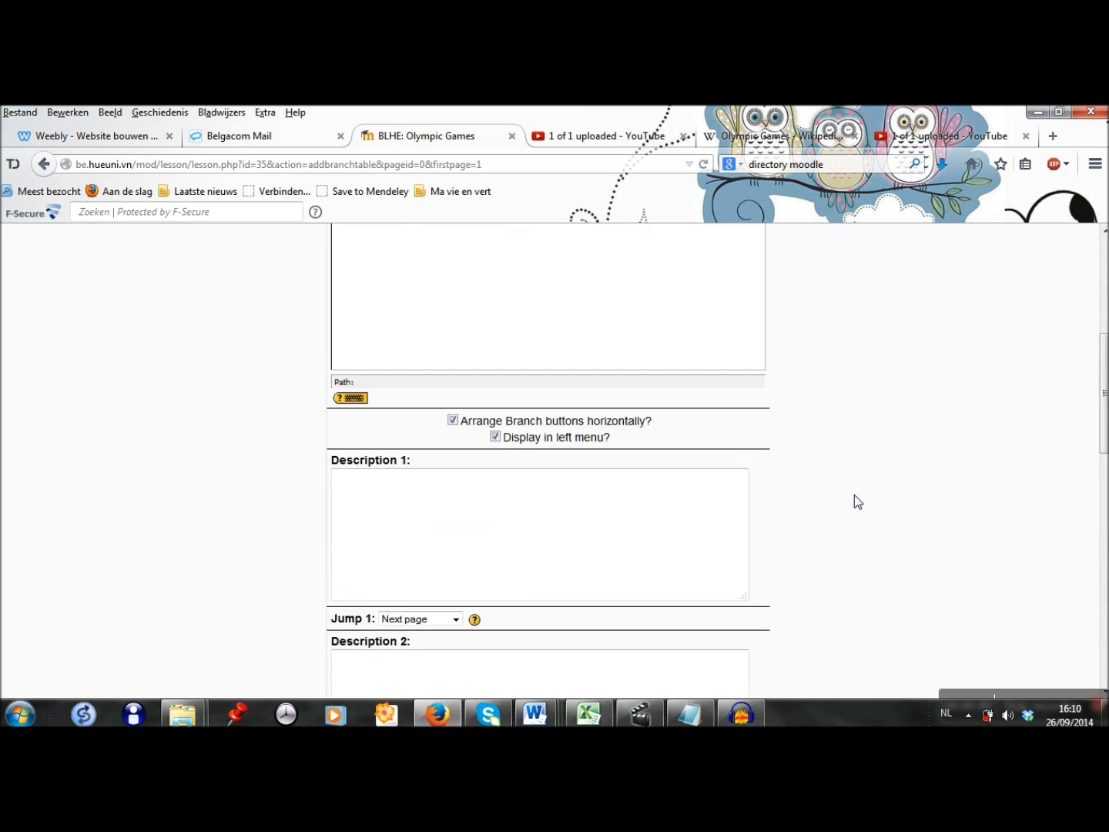
pyautogui.scroll(-8, 617, 531)
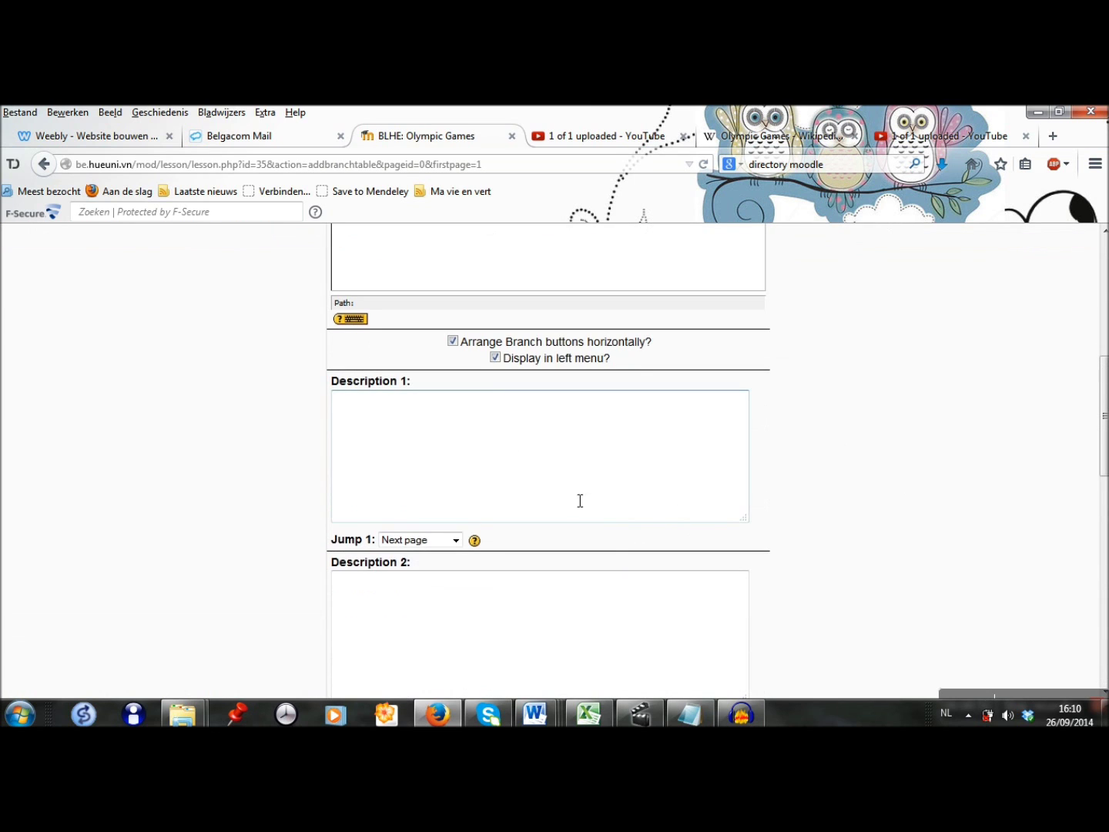
pyautogui.click(535, 600)
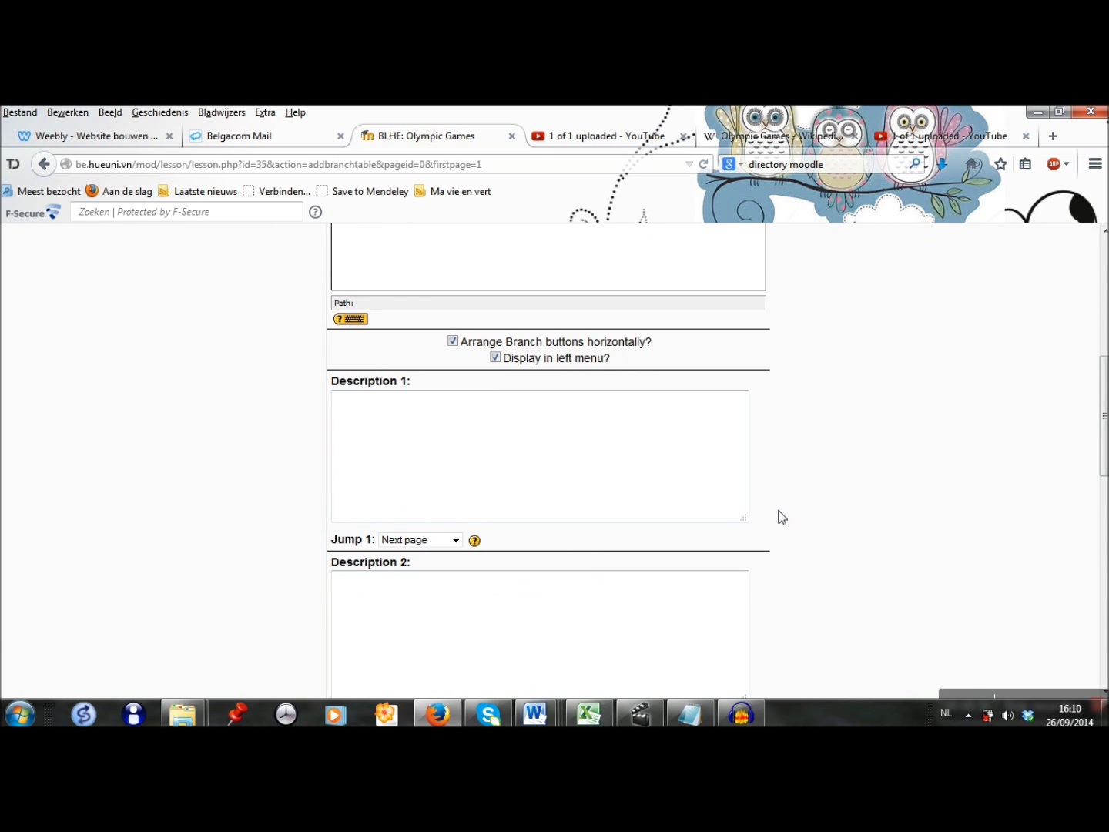
pyautogui.scroll(10, 777, 516)
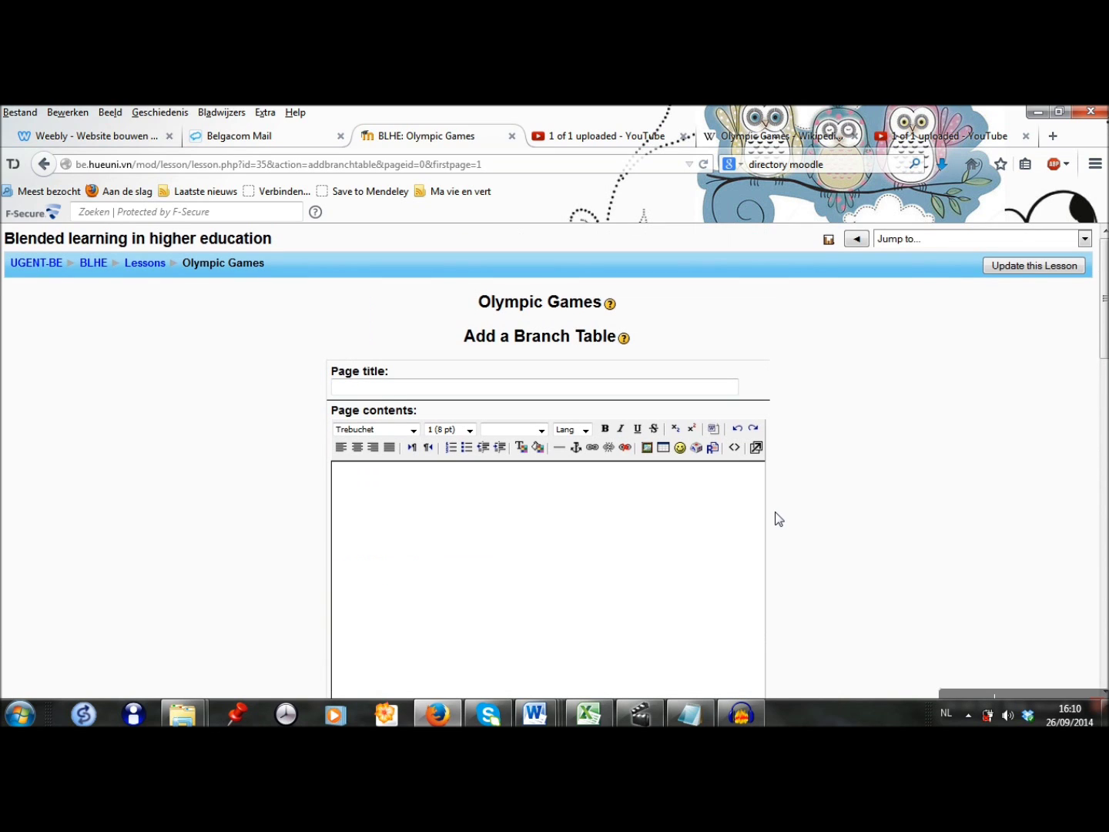
pyautogui.click(435, 391)
pyautogui.write('Olym')
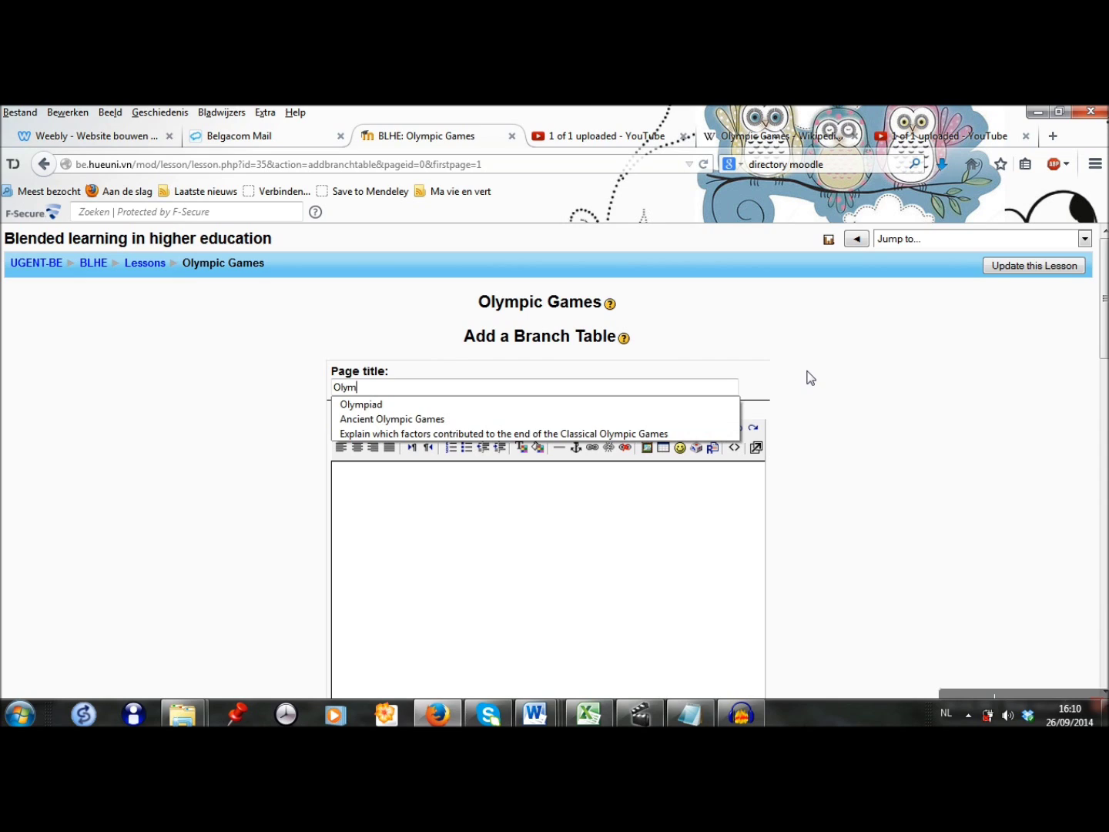
pyautogui.write('pic Games')
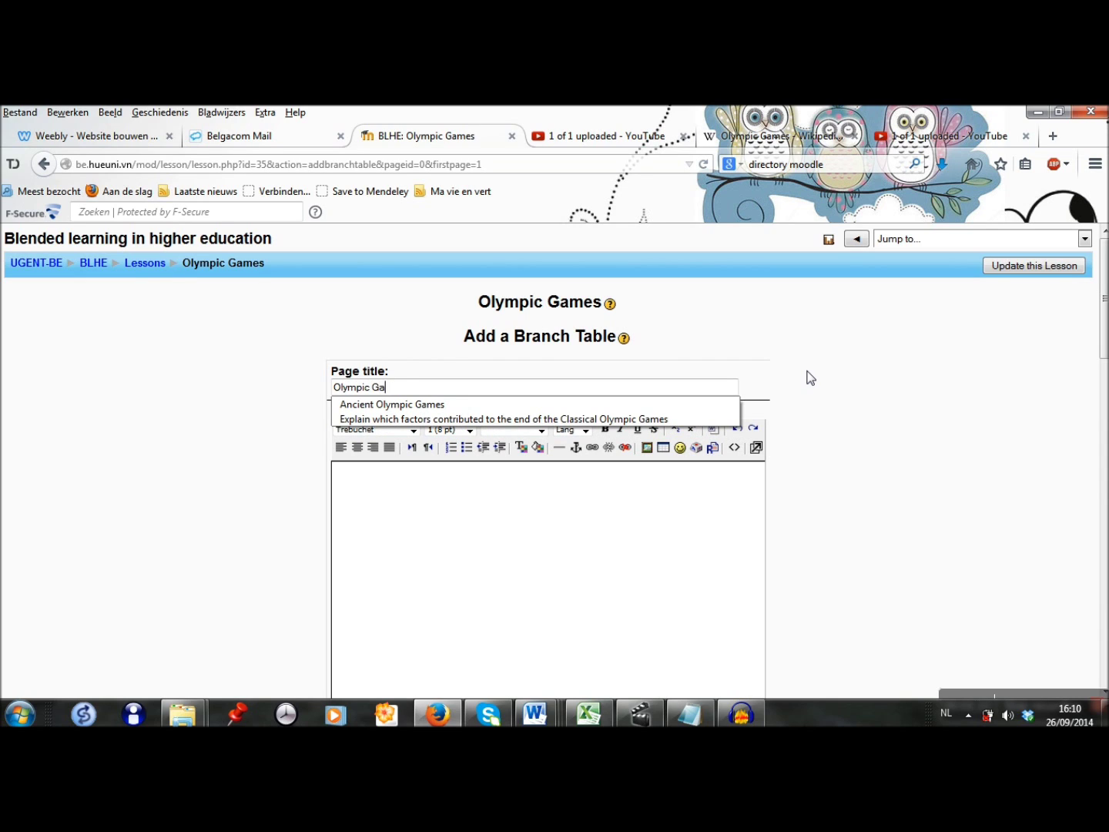
pyautogui.click(627, 586)
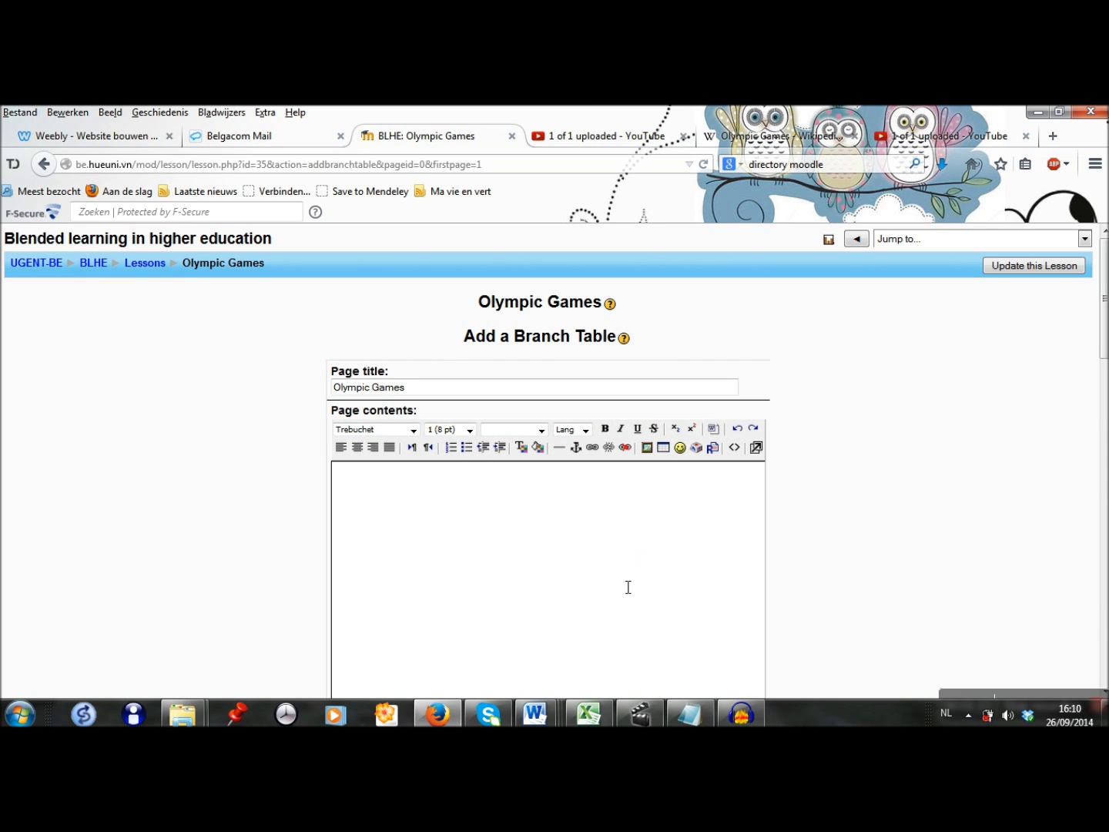
# - Enter "History of the Olympic Games" as Description 1 and keep its jump on Next page
pyautogui.moveTo(1104, 348); pyautogui.dragTo(1105, 493)
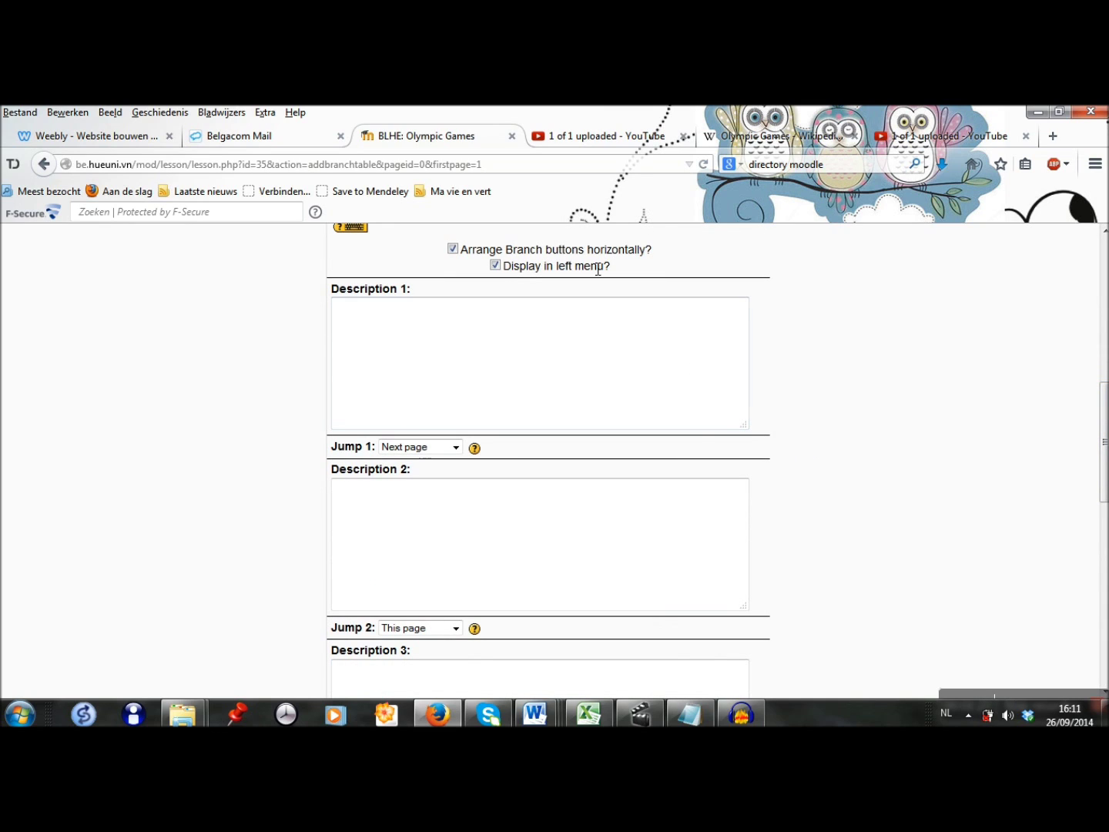
pyautogui.click(538, 358)
pyautogui.write('Hist')
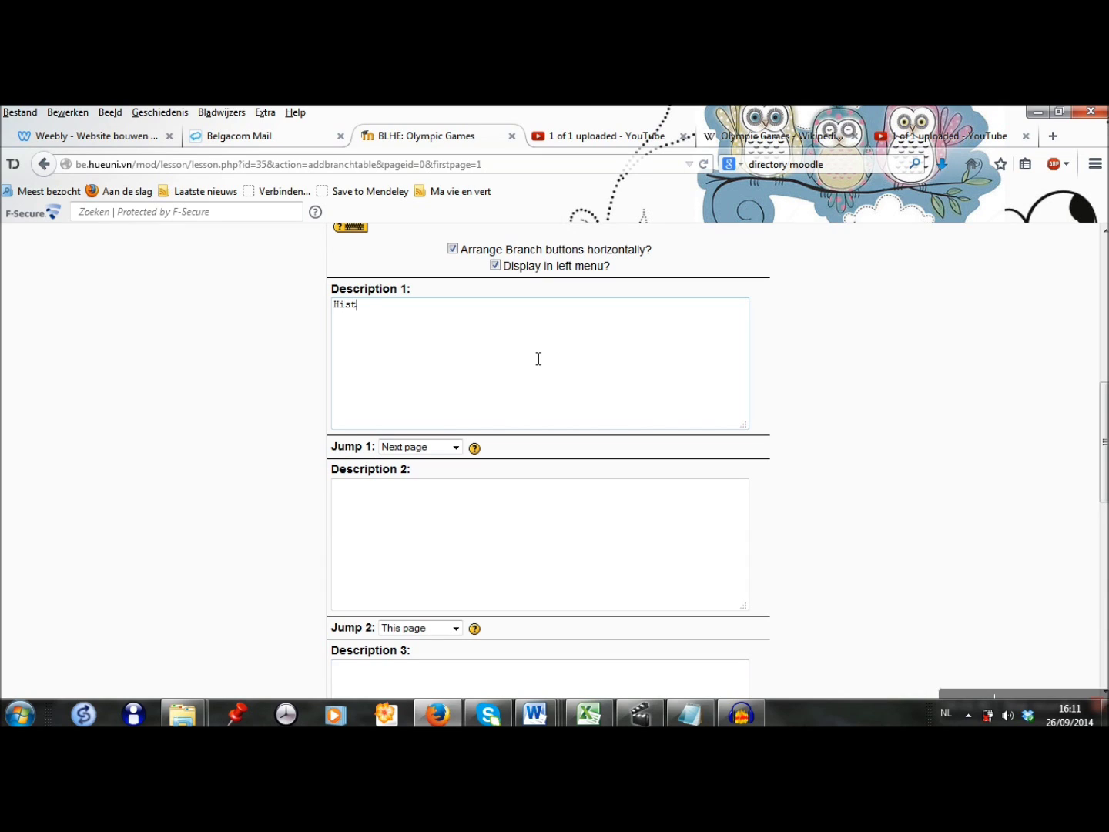
pyautogui.write('ory of the Olympic Games')
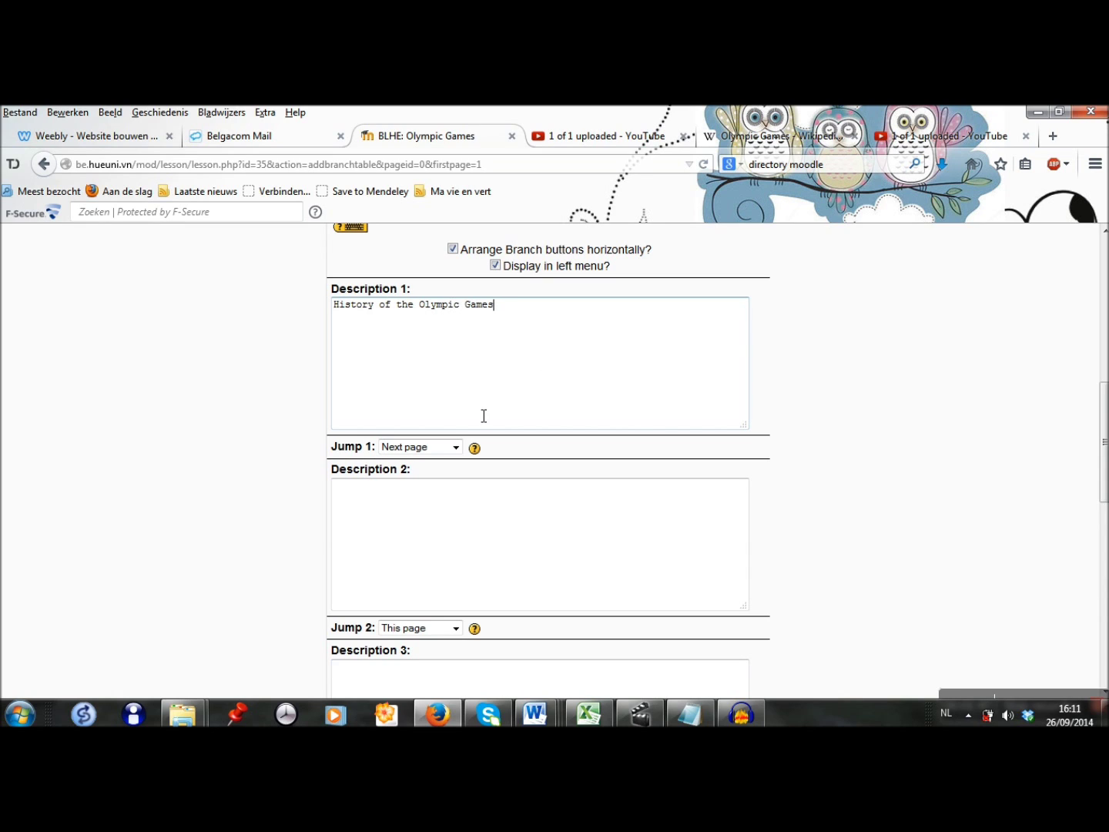
pyautogui.click(456, 449)
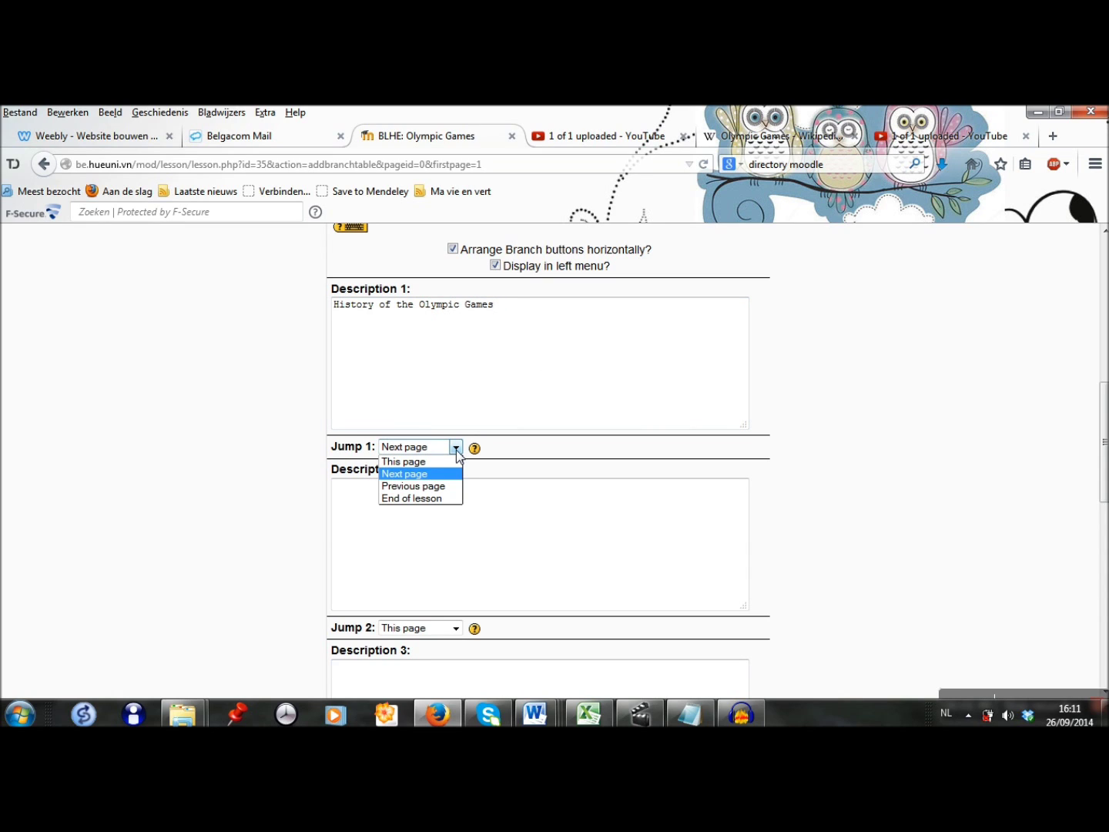
pyautogui.click(456, 452)
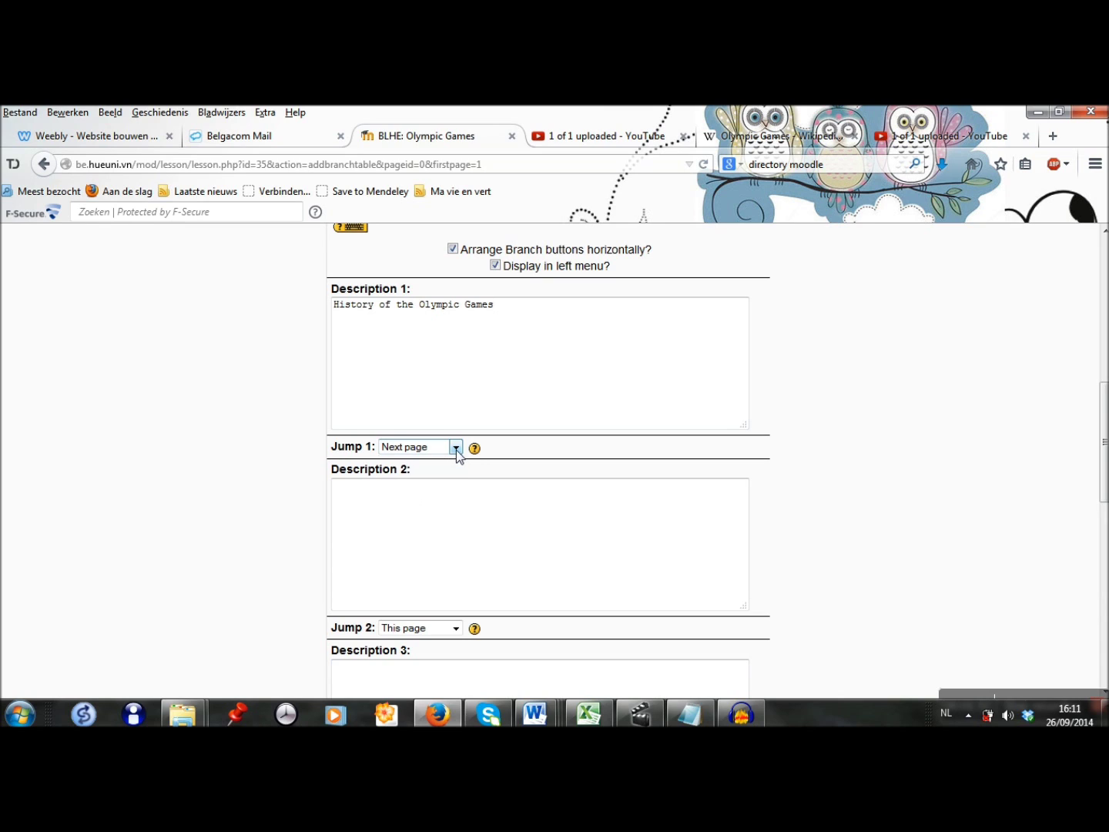
# - Enter "The Olympic Games today" as Description 2 and "Special types of Olympic Games" as Description 3
pyautogui.click(455, 524)
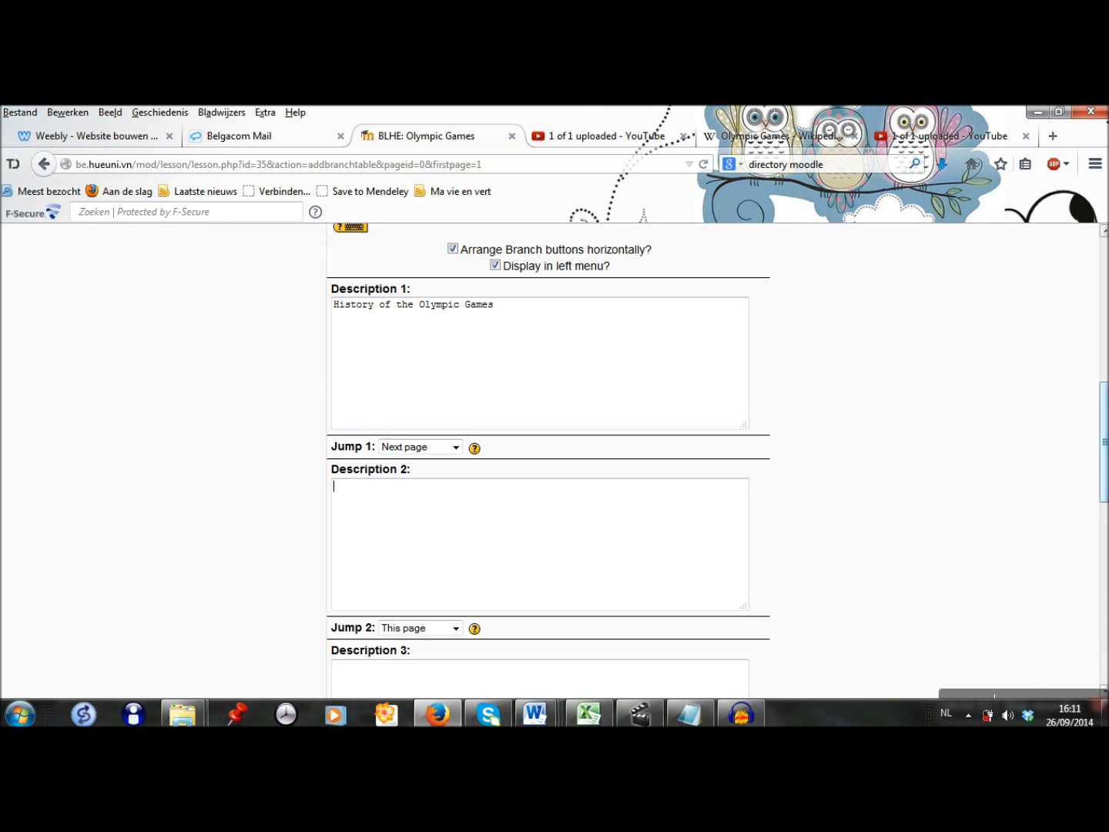
pyautogui.moveTo(1106, 426); pyautogui.dragTo(1106, 437)
pyautogui.write('The Olympic Games today')
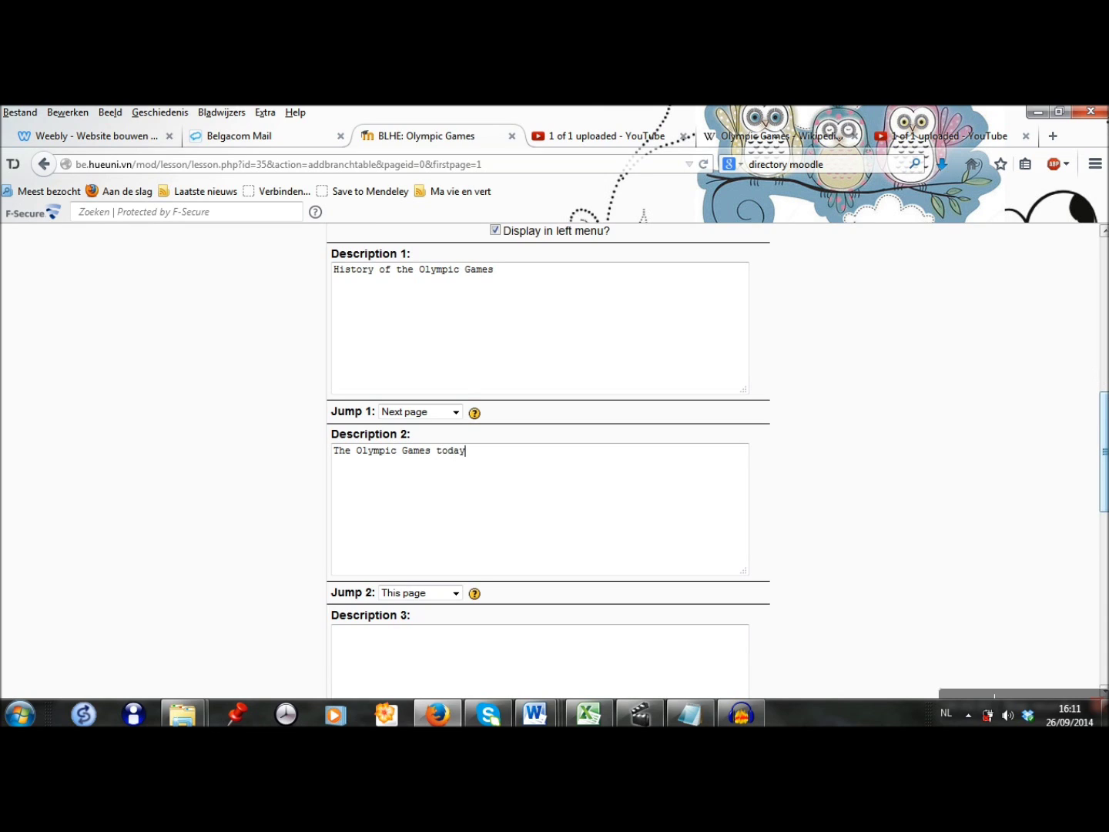
pyautogui.scroll(-3, 814, 537)
pyautogui.click(638, 596)
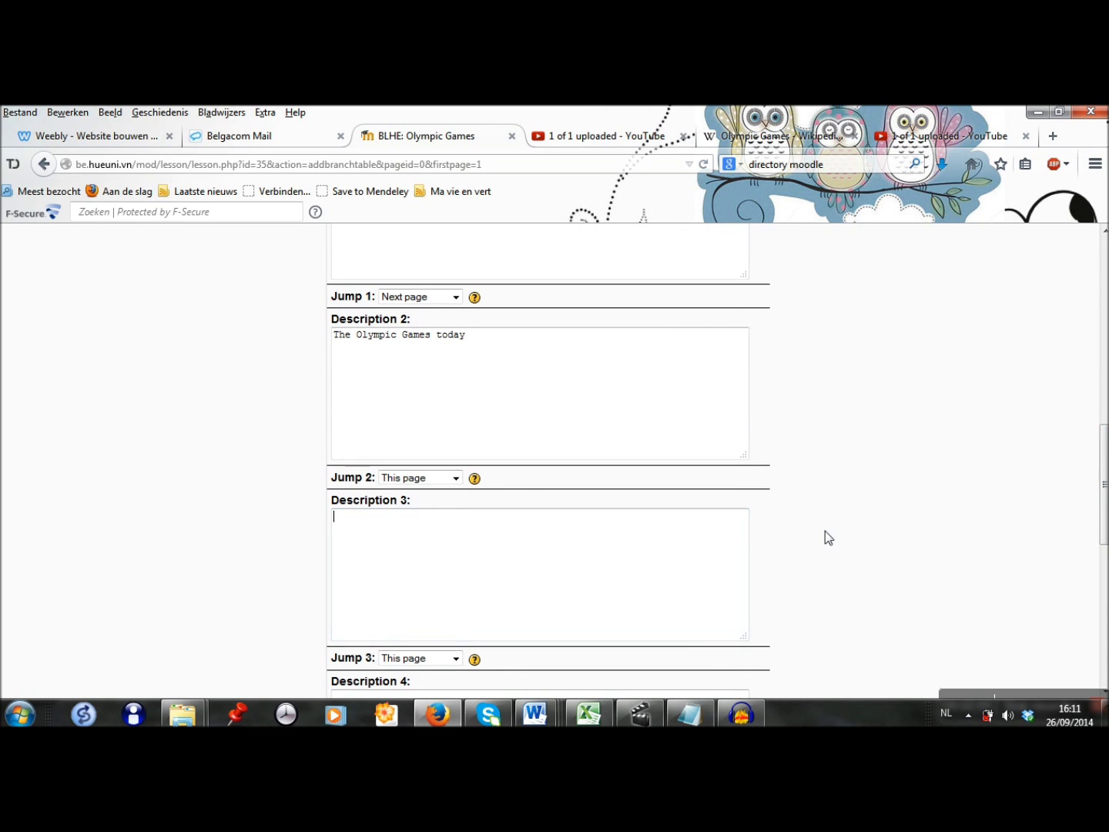
pyautogui.write('Special types of Olympic Games')
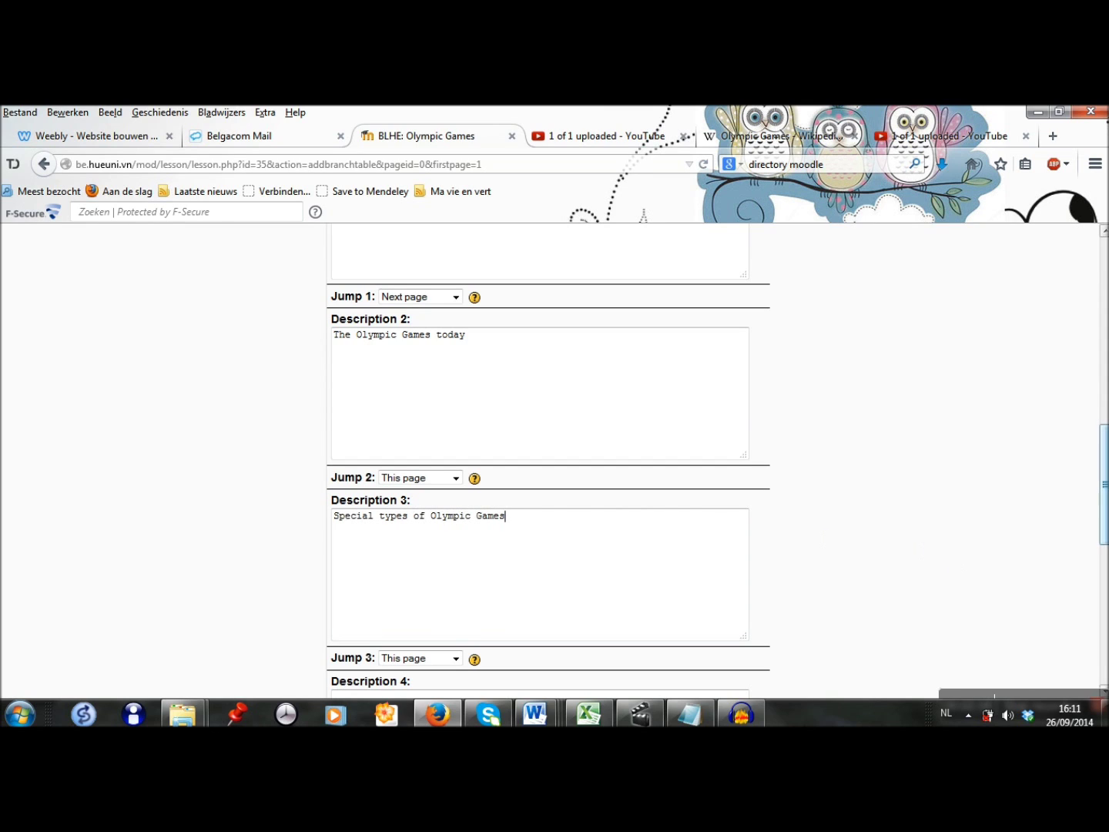
# - Check the branch table's jump choices, keep them as they are, and add the branch table to the lesson
pyautogui.moveTo(1104, 472)
pyautogui.mouseDown()
pyautogui.moveTo(1101, 414)
pyautogui.moveTo(1104, 448)
pyautogui.mouseUp()
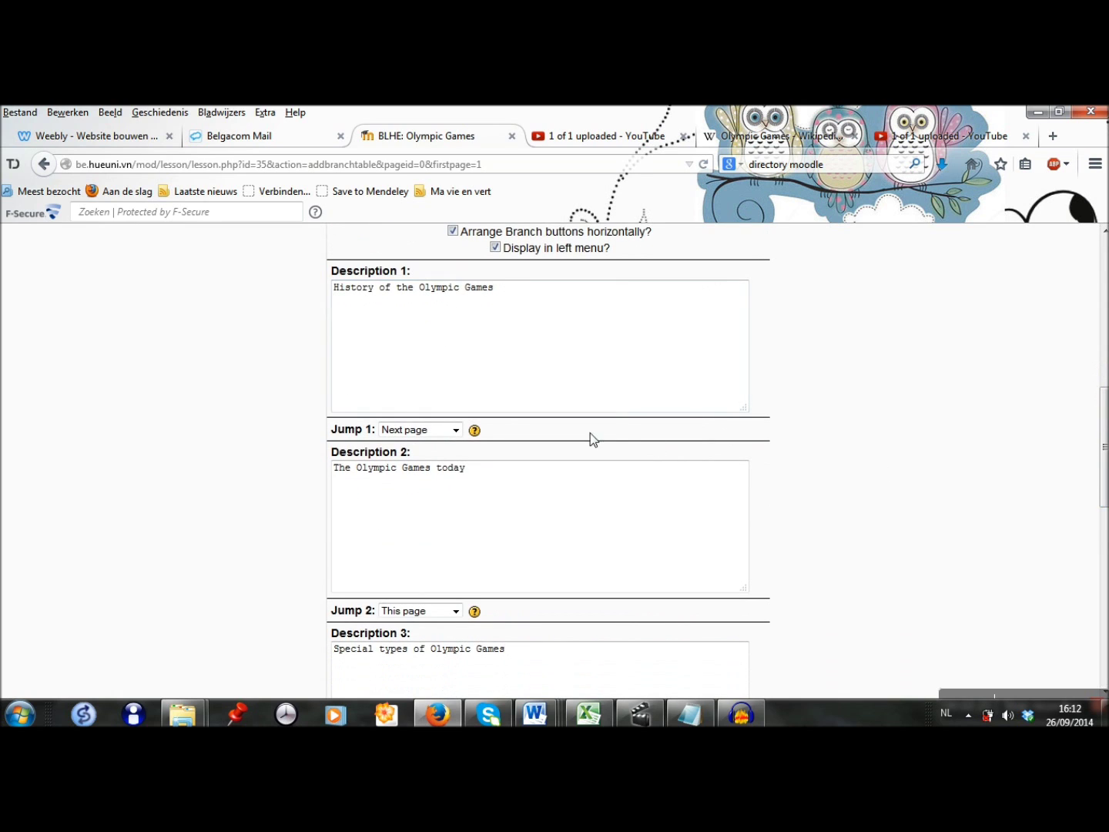
pyautogui.click(456, 431)
pyautogui.click(457, 437)
pyautogui.scroll(-3, 1104, 447)
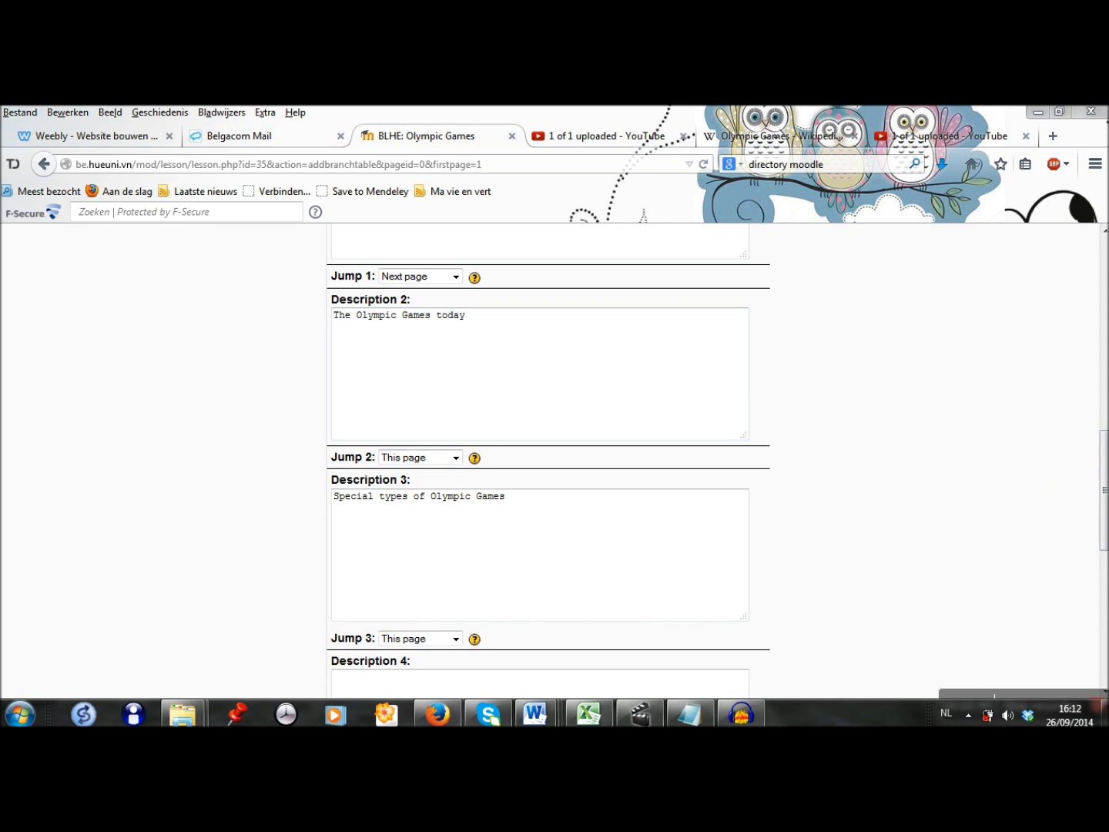
pyautogui.moveTo(1104, 487); pyautogui.dragTo(1104, 618)
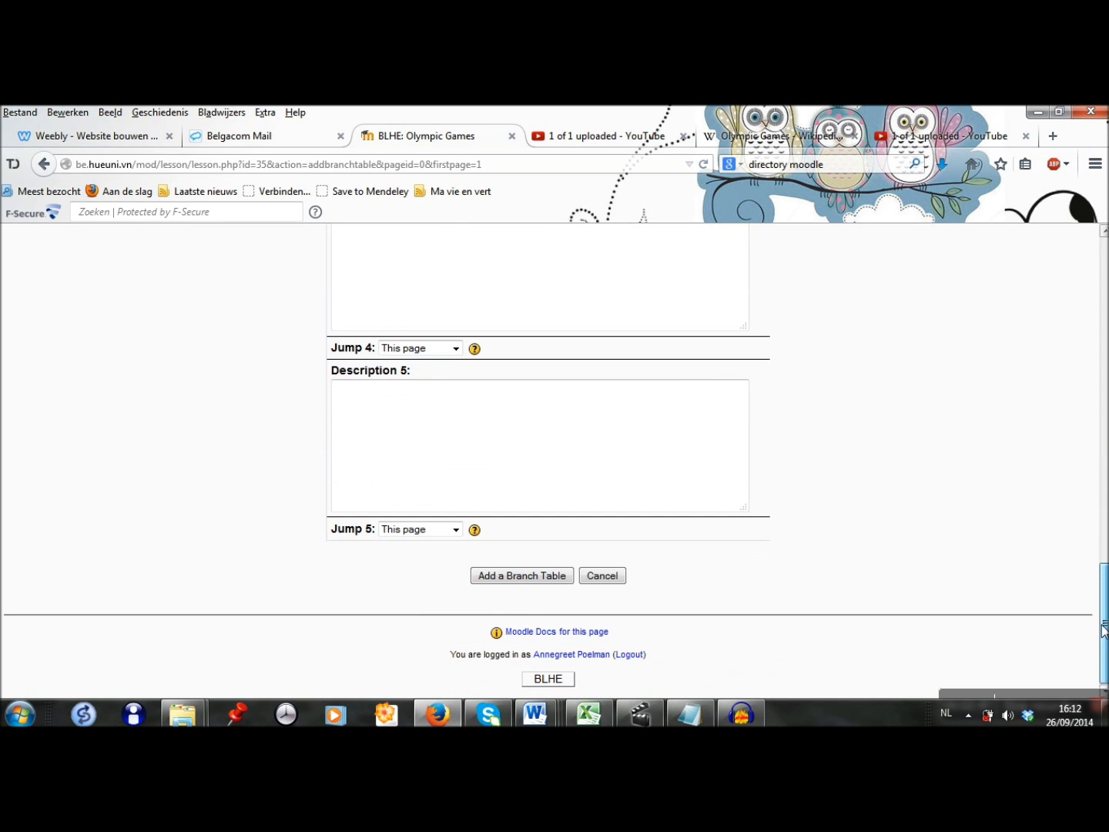
pyautogui.click(538, 575)
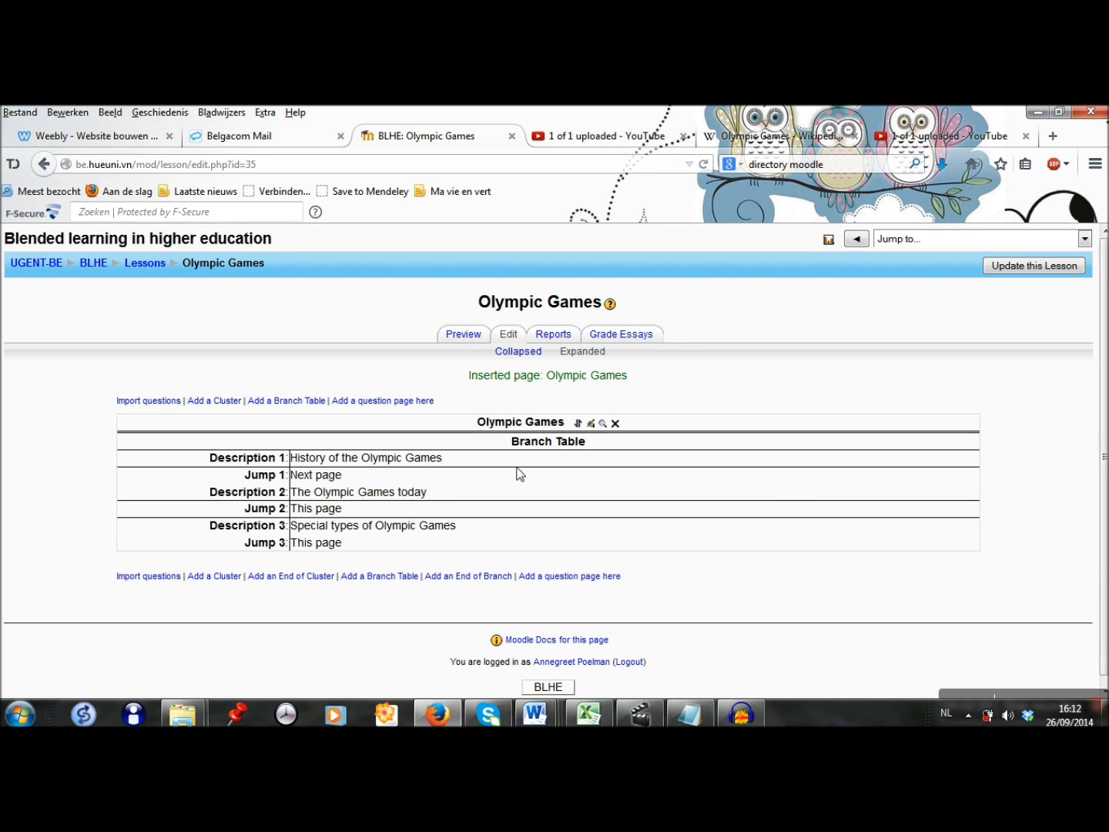
# - Start a multiple-choice question page after the branch table and title it "Ancient Olympic Games"
pyautogui.click(602, 578)
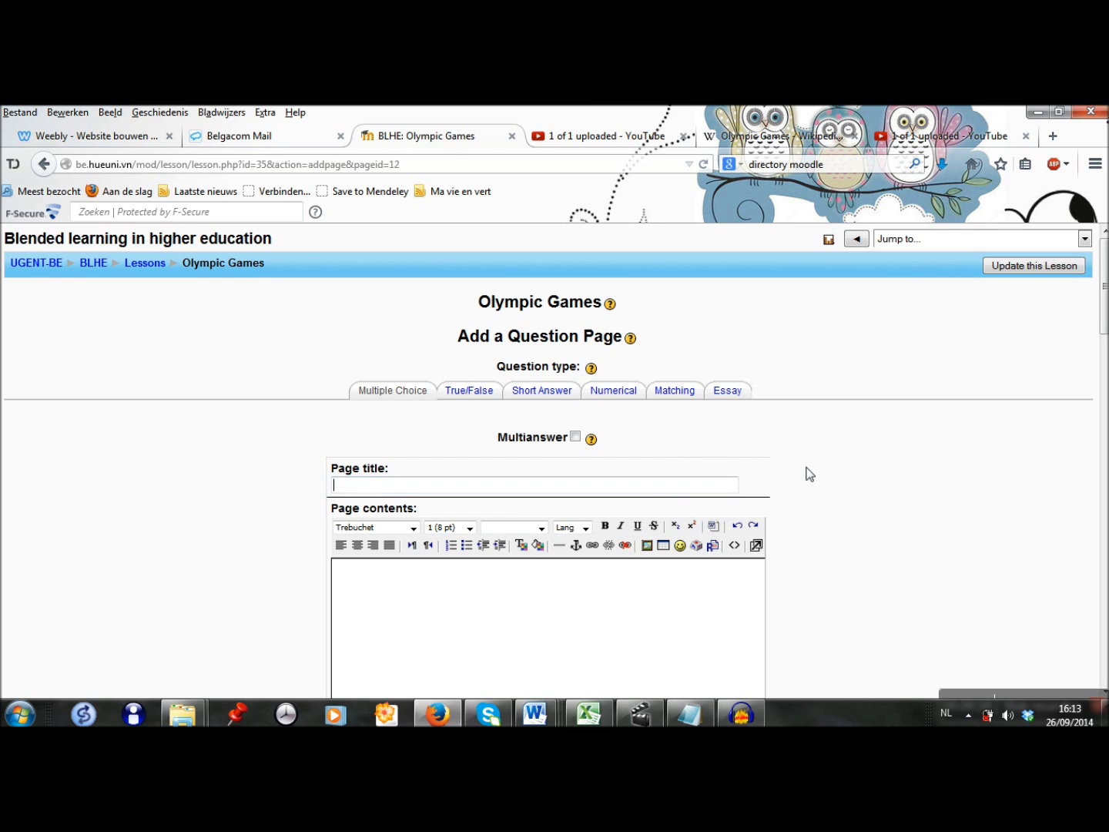
pyautogui.write('Ancient')
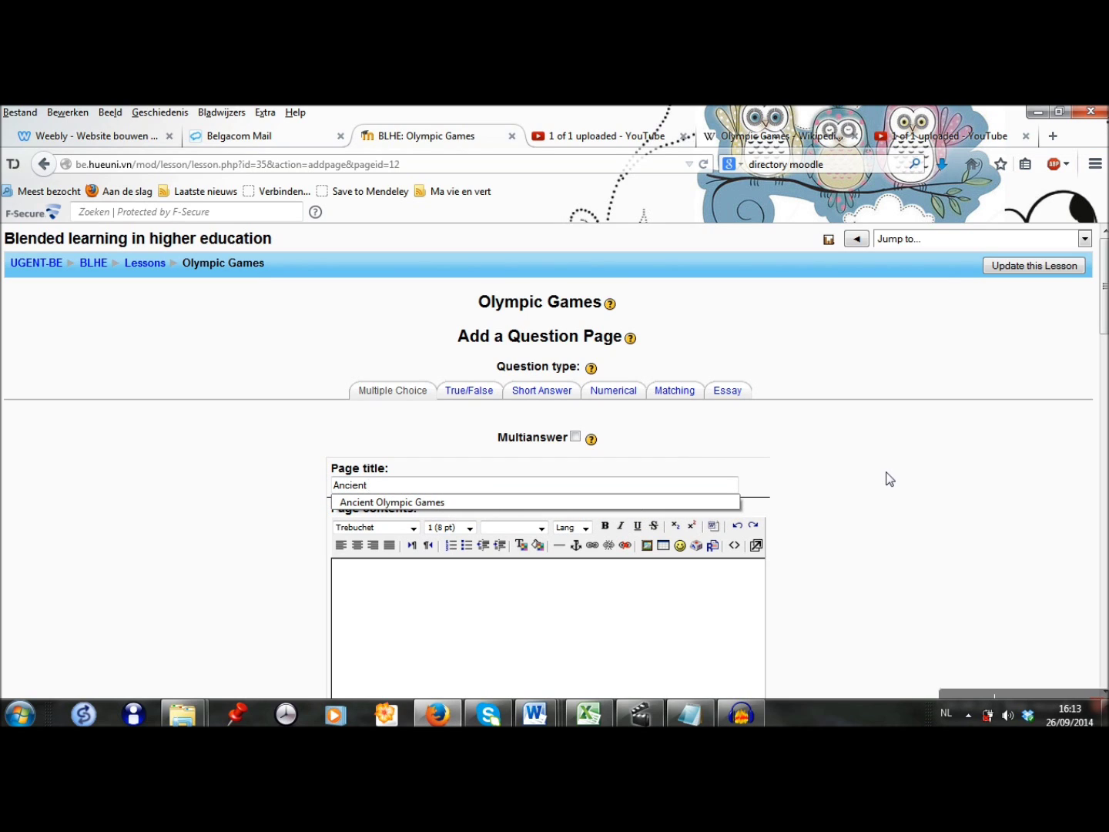
pyautogui.click(733, 506)
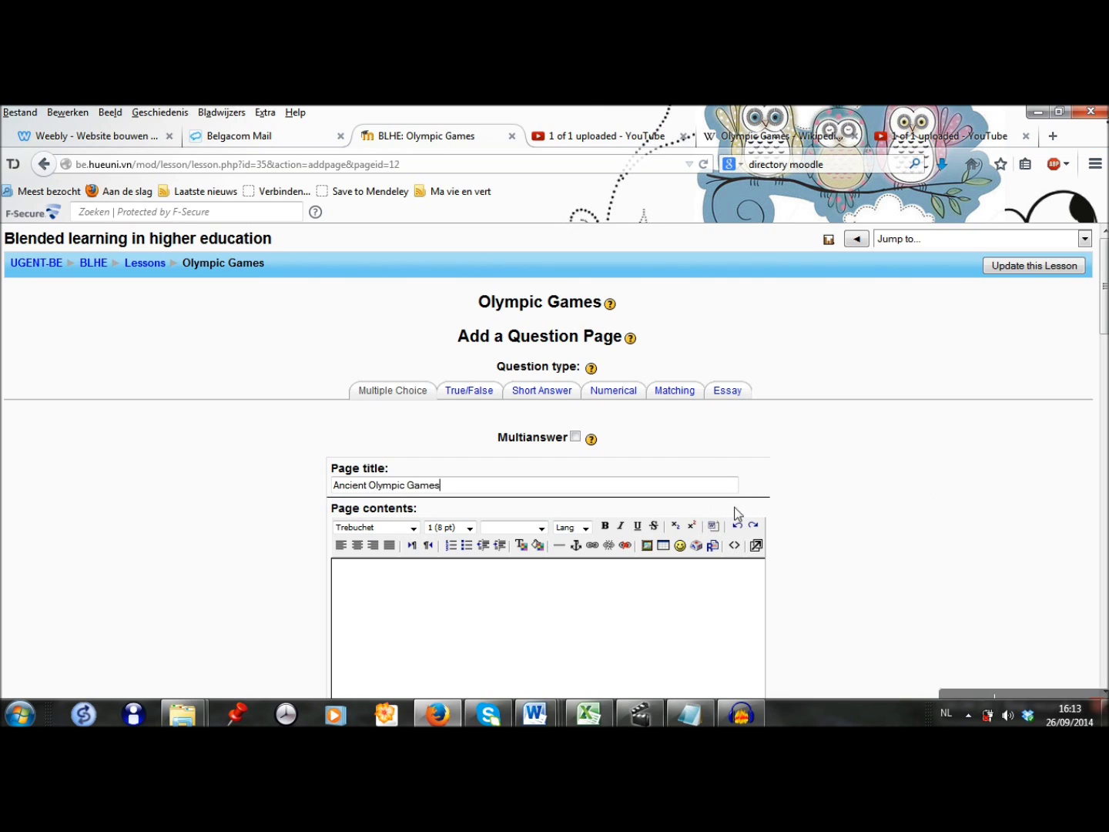
# - Paste the Ancient Olympics text from the Word document into the question page's contents and look it over
pyautogui.scroll(-3, 850, 570)
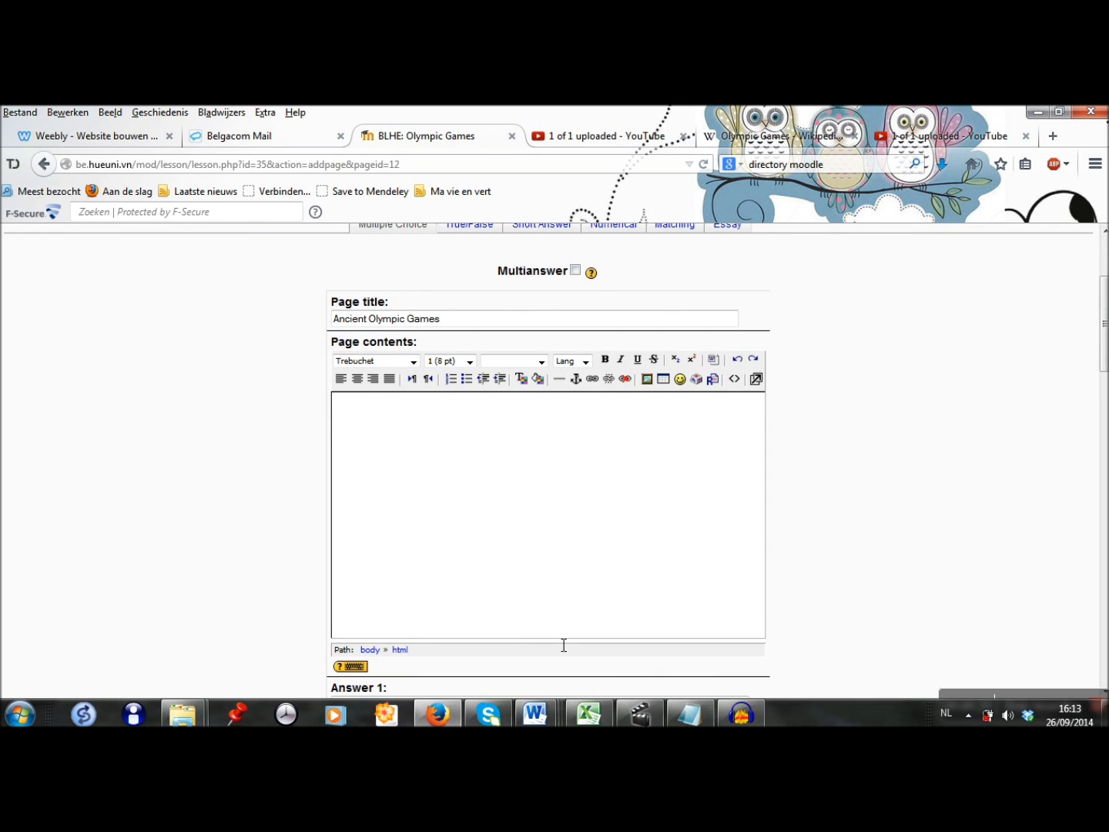
pyautogui.moveTo(539, 720)
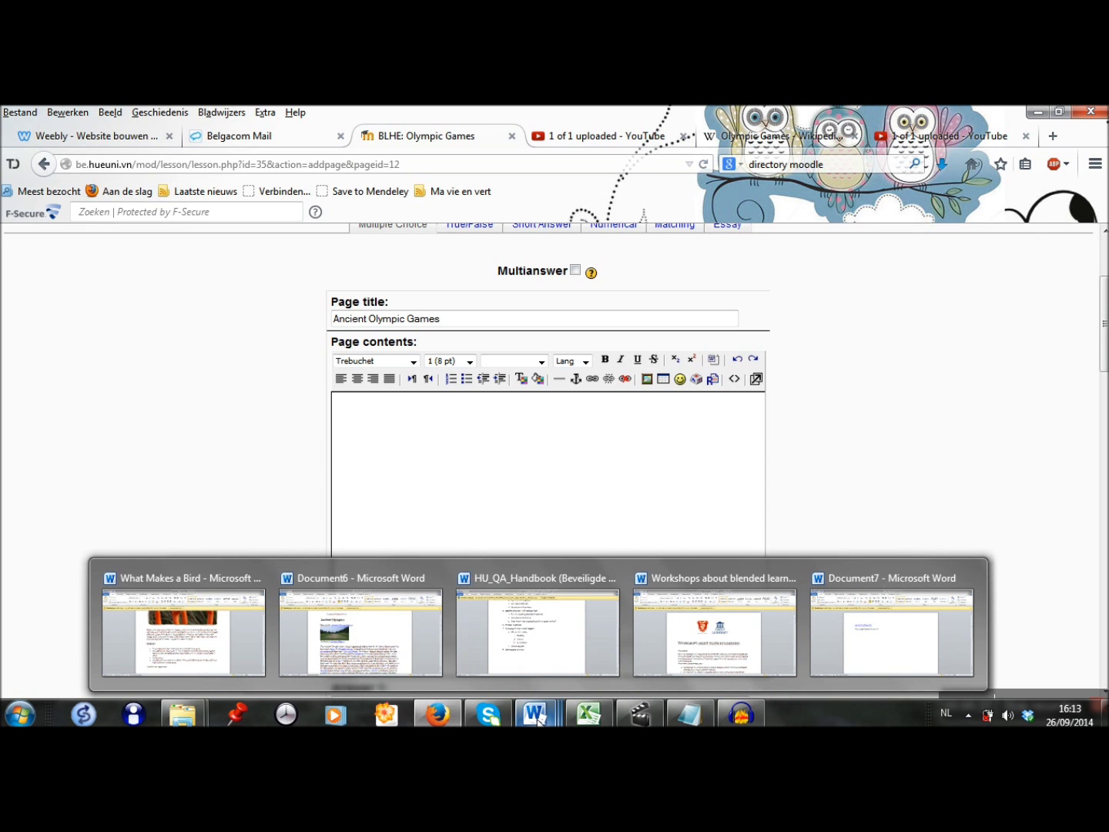
pyautogui.hotkey('ctrl', 'v')
pyautogui.scroll(10, 529, 502)
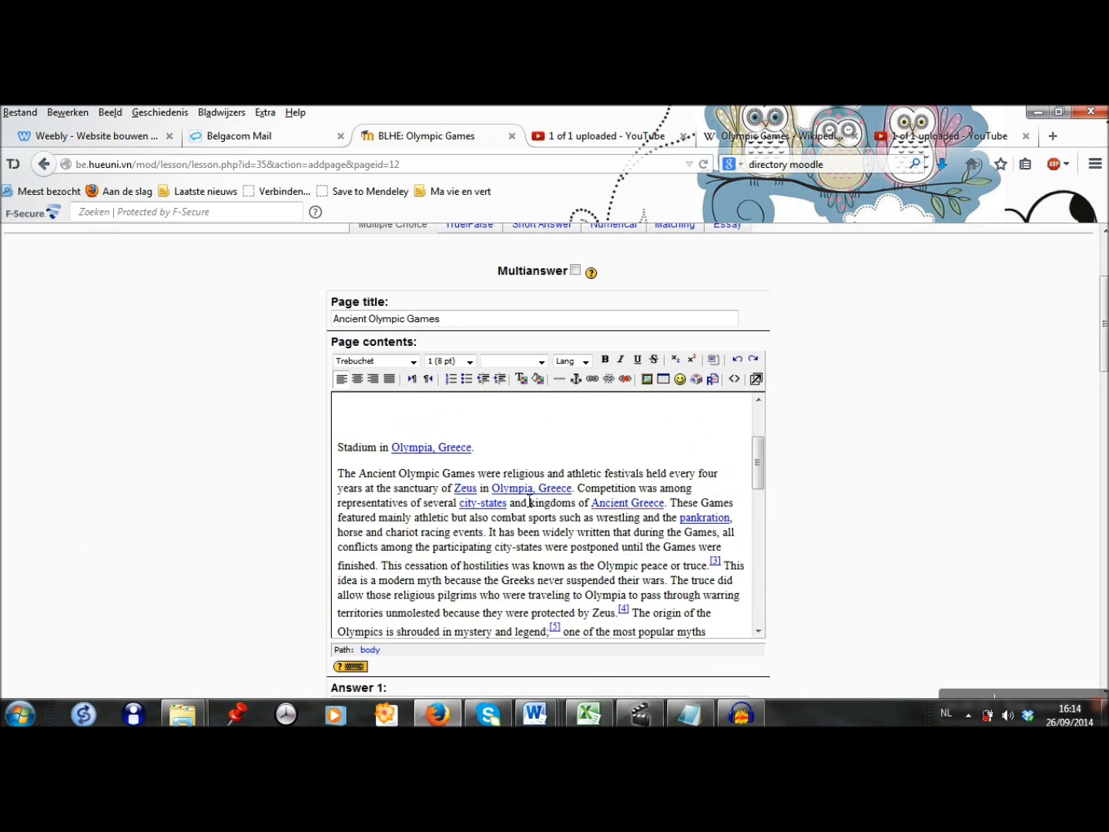
pyautogui.scroll(-15, 470, 532)
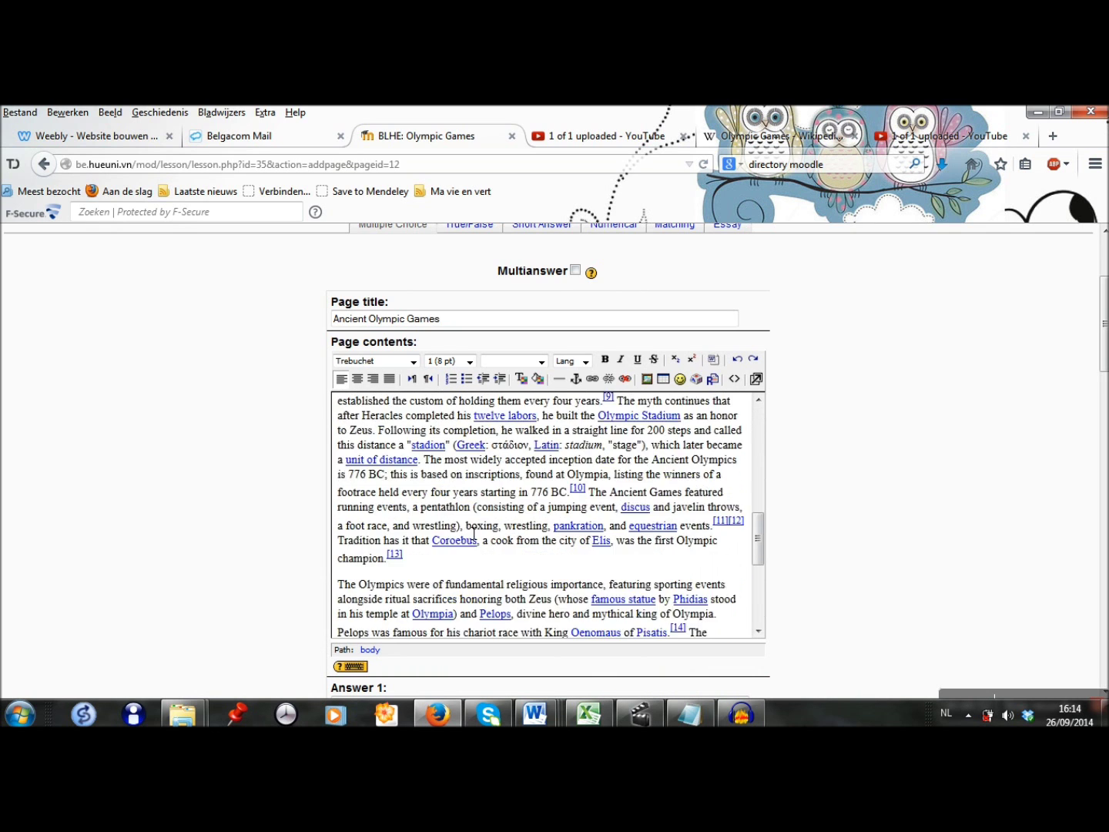
pyautogui.scroll(5, 468, 448)
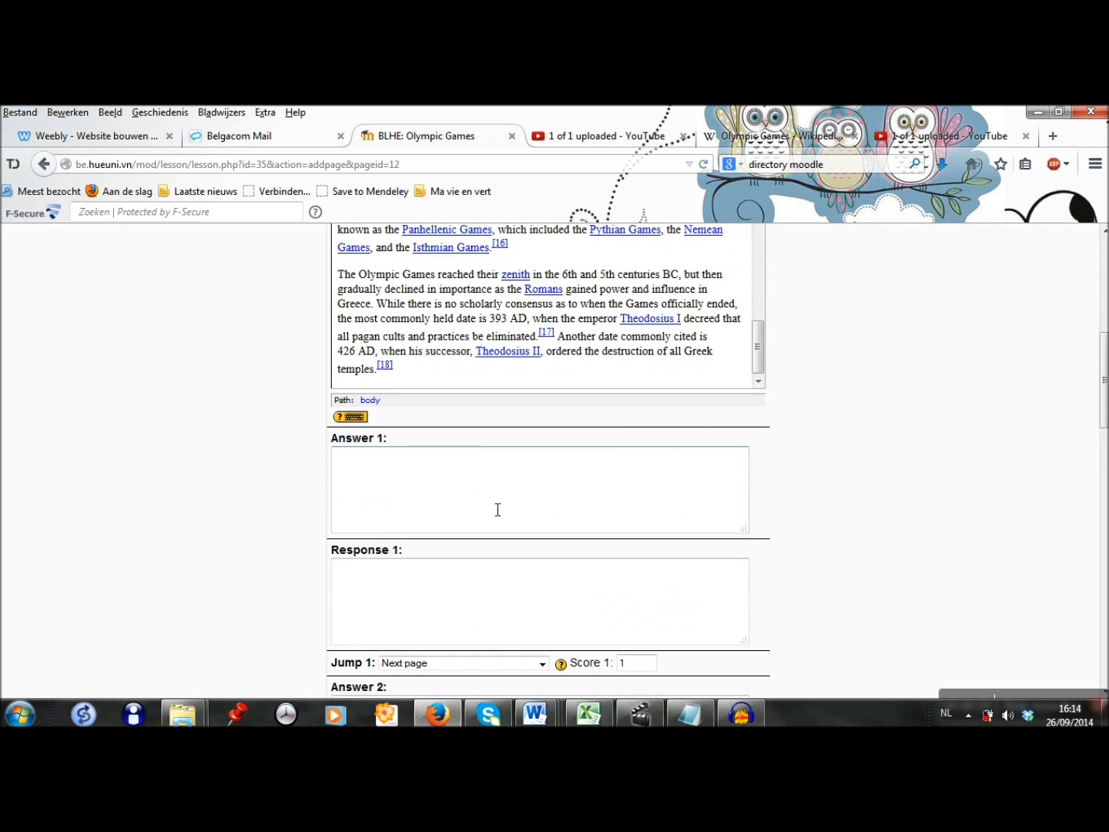
pyautogui.scroll(-5, 761, 579)
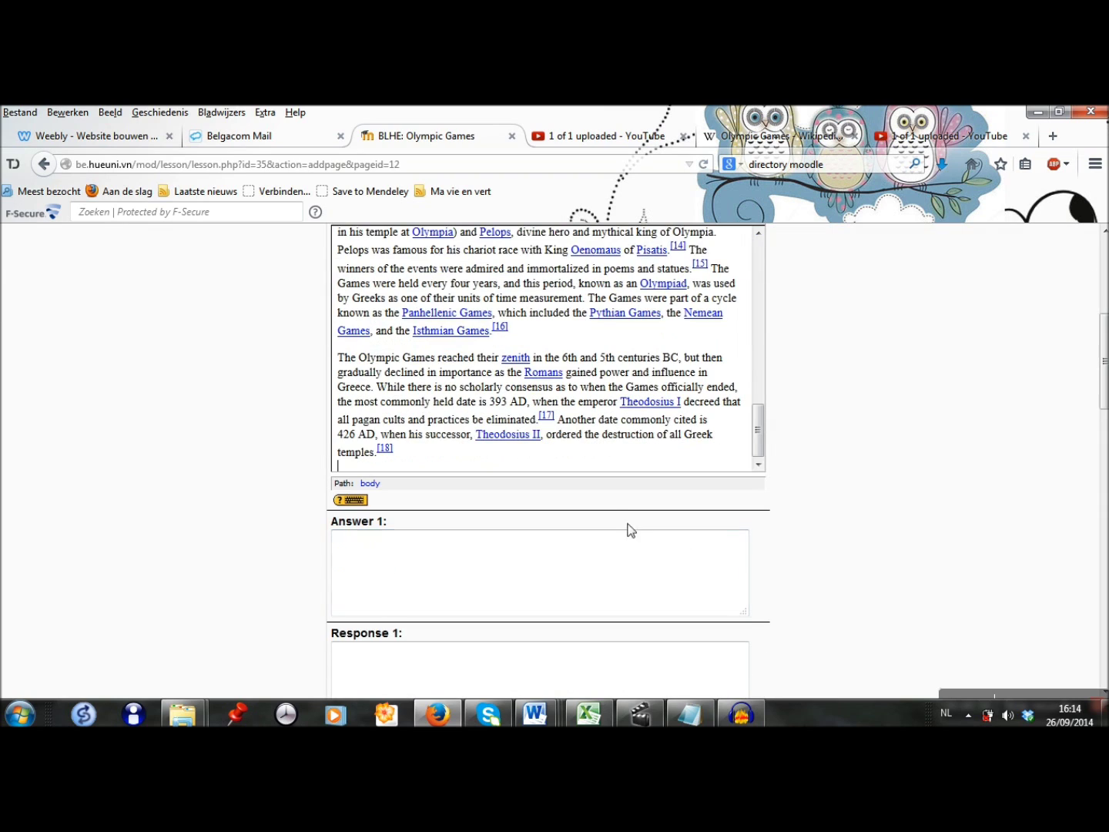
# - Below the pasted text, add the question "When did the Ancient Olympic Games take place for the first time?"
pyautogui.click(586, 469)
pyautogui.press('Return')
pyautogui.press('Return')
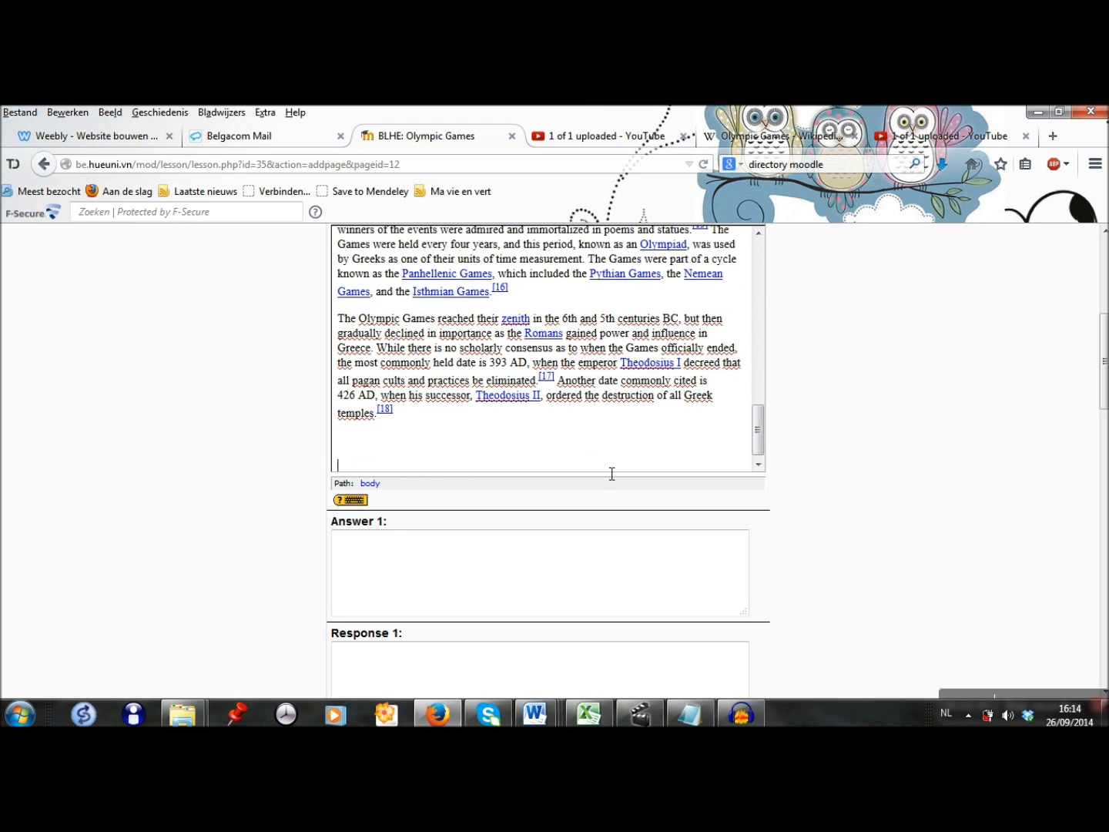
pyautogui.write('When did the Olympic Ga')
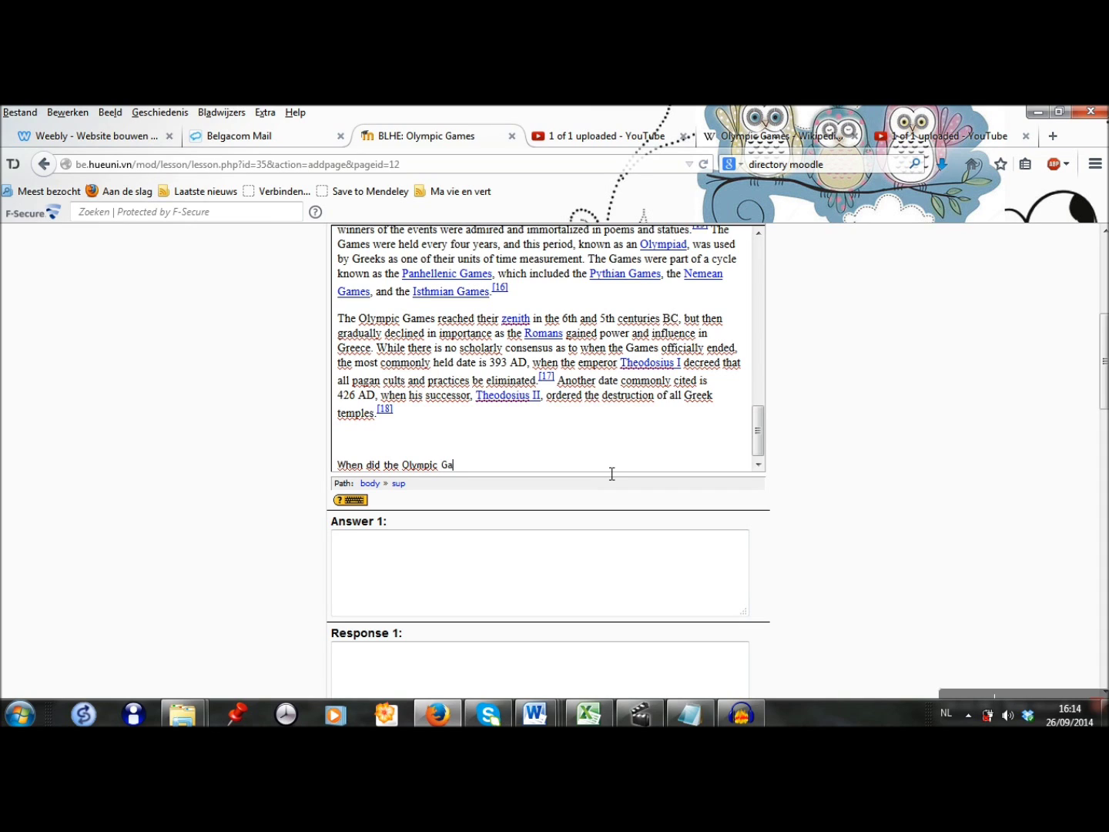
pyautogui.write('mes take pla')
pyautogui.write('ce for the fir')
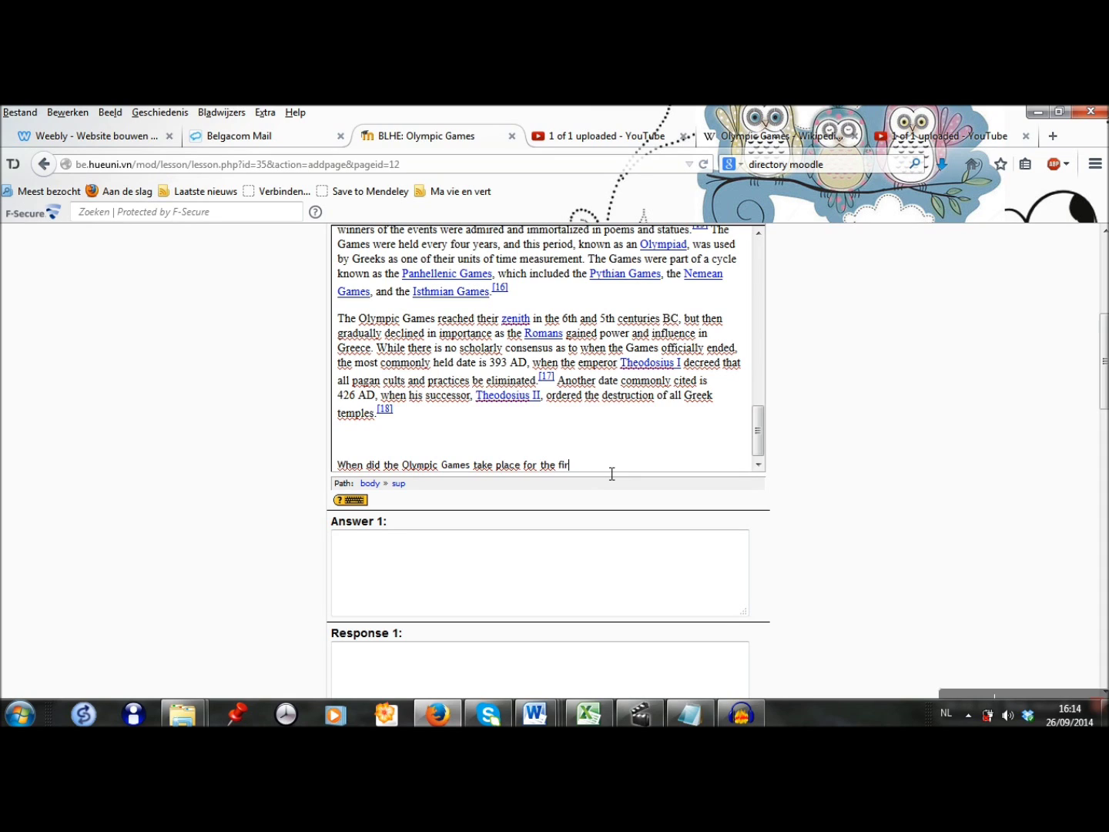
pyautogui.write('st time?')
pyautogui.click(410, 470)
pyautogui.write('Ancient')
# - Enter "542 BC" as Answer 1 with the response "Not correct!"
pyautogui.click(579, 567)
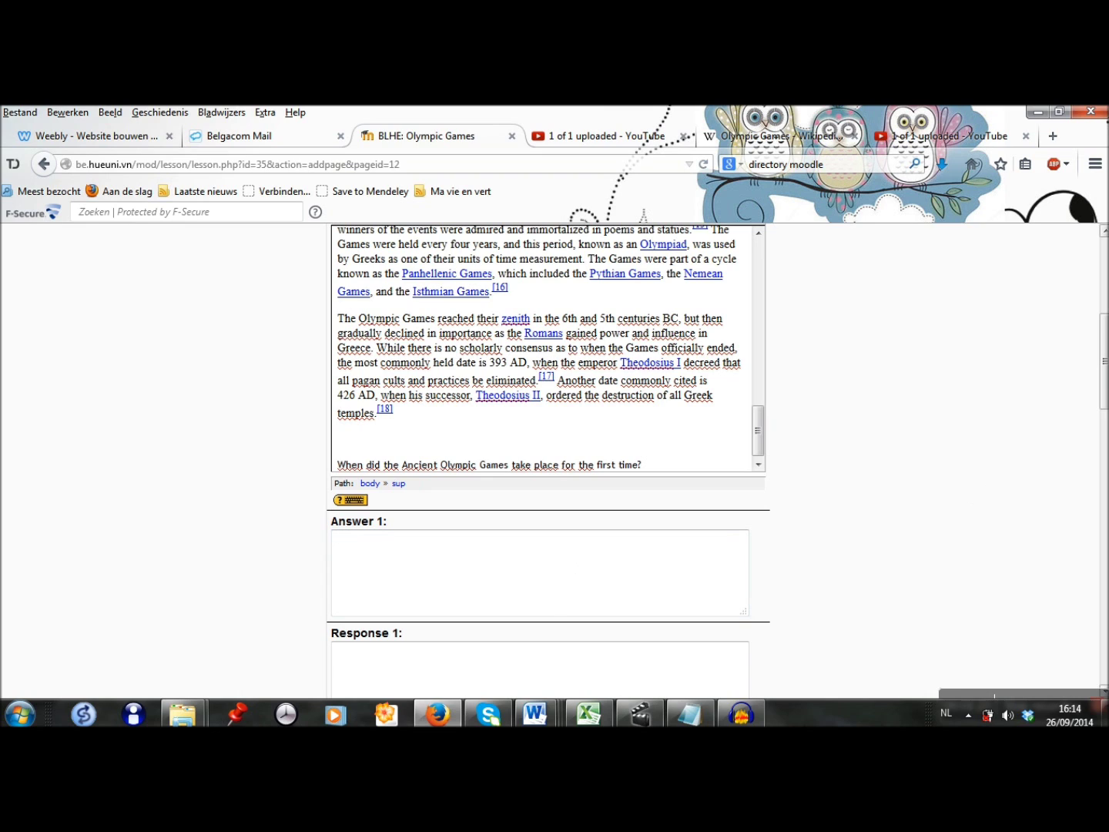
pyautogui.scroll(-3, 1106, 394)
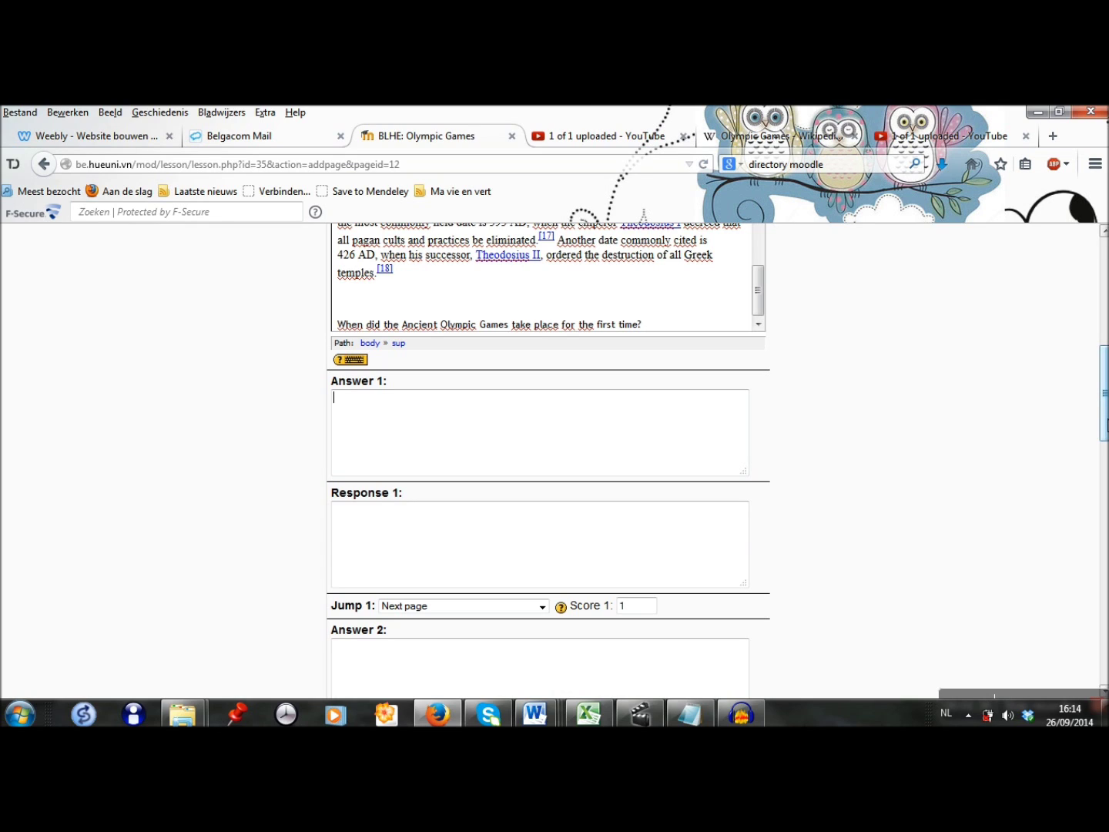
pyautogui.write('542 BC')
pyautogui.click(684, 564)
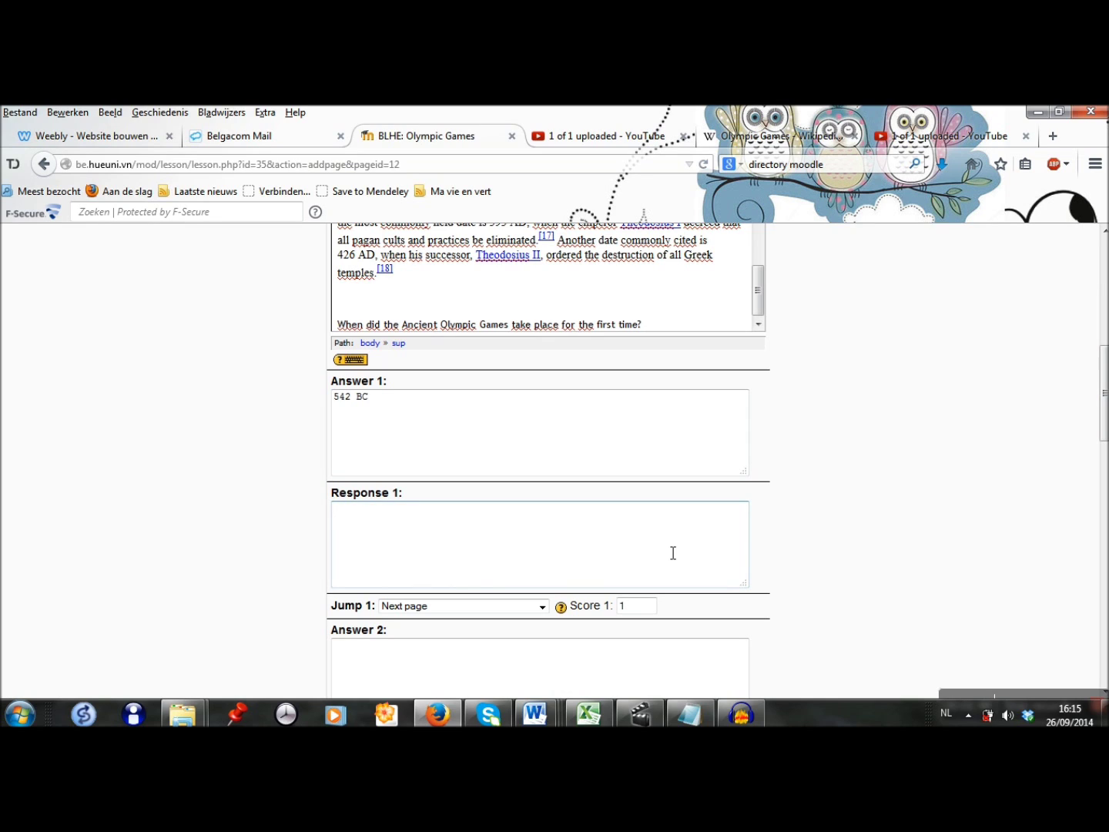
pyautogui.write('Not correct!')
# - Make Answer 1 jump to "This page" and give it a score of 0
pyautogui.click(547, 606)
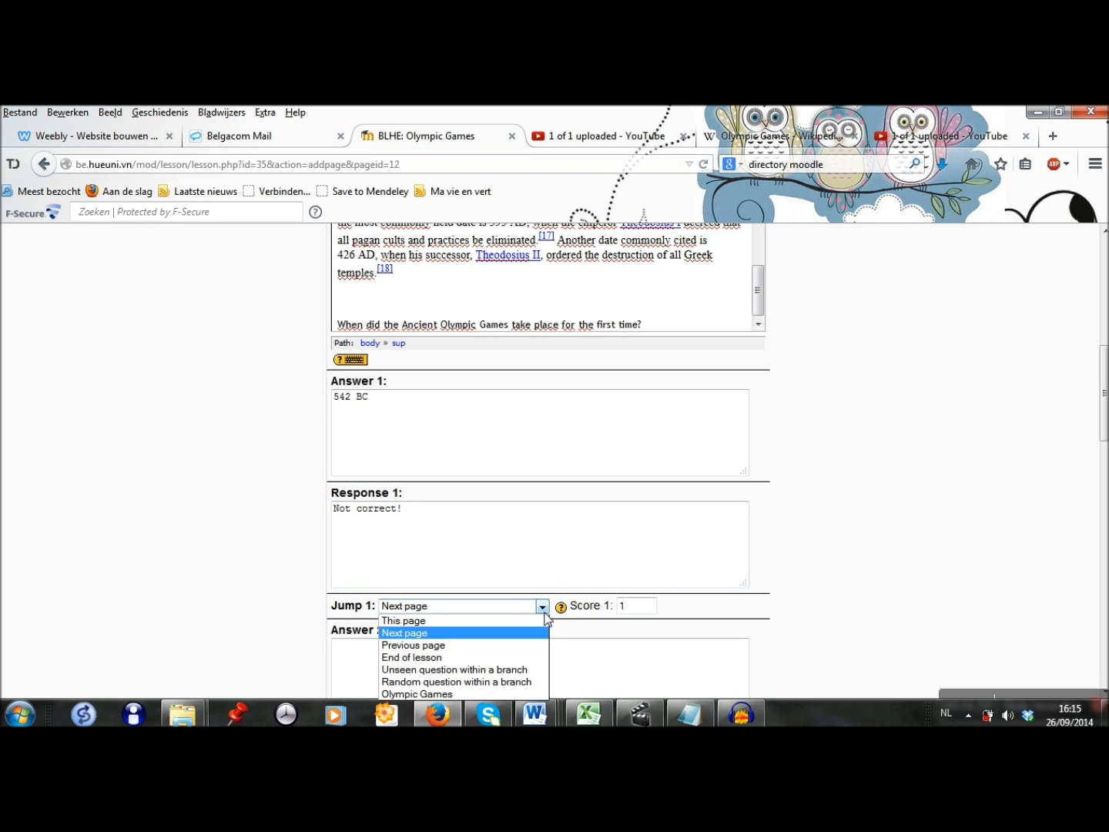
pyautogui.click(530, 621)
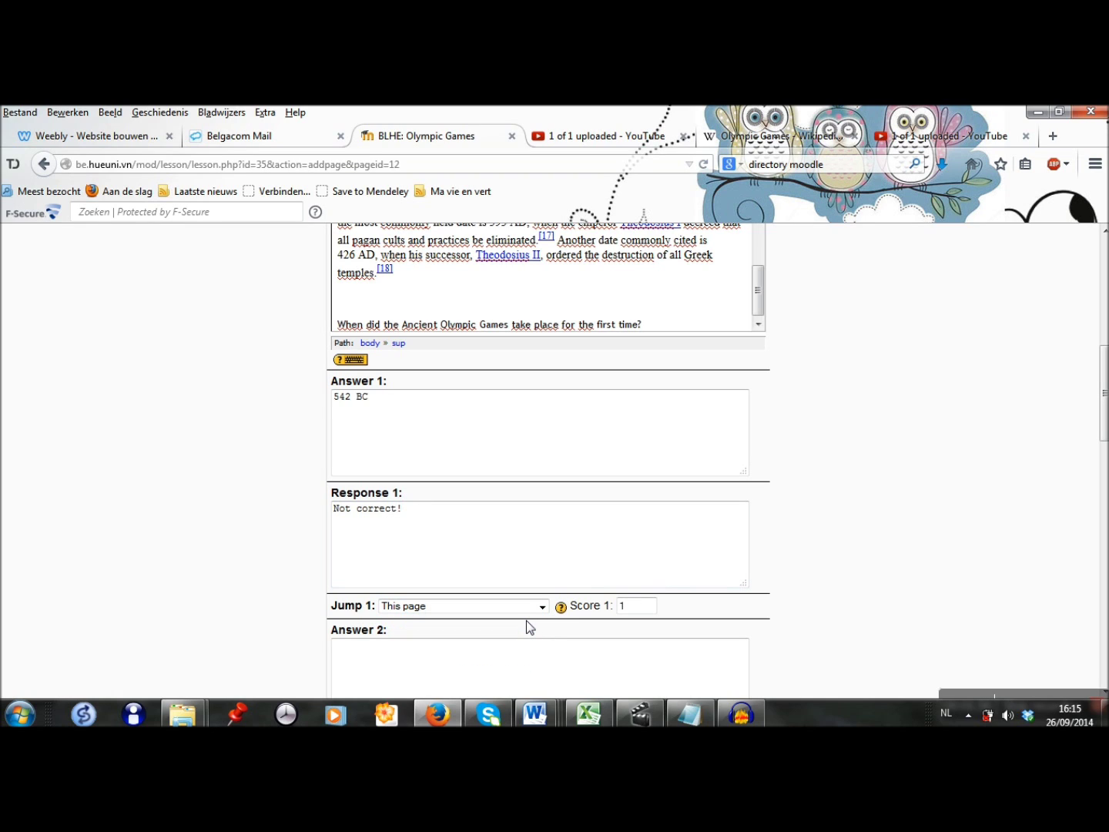
pyautogui.moveTo(635, 612); pyautogui.dragTo(623, 613)
pyautogui.write('0')
pyautogui.click(928, 530)
# - Enter "776 BC" as Answer 2 with the response "Correct!"
pyautogui.scroll(-3, 928, 529)
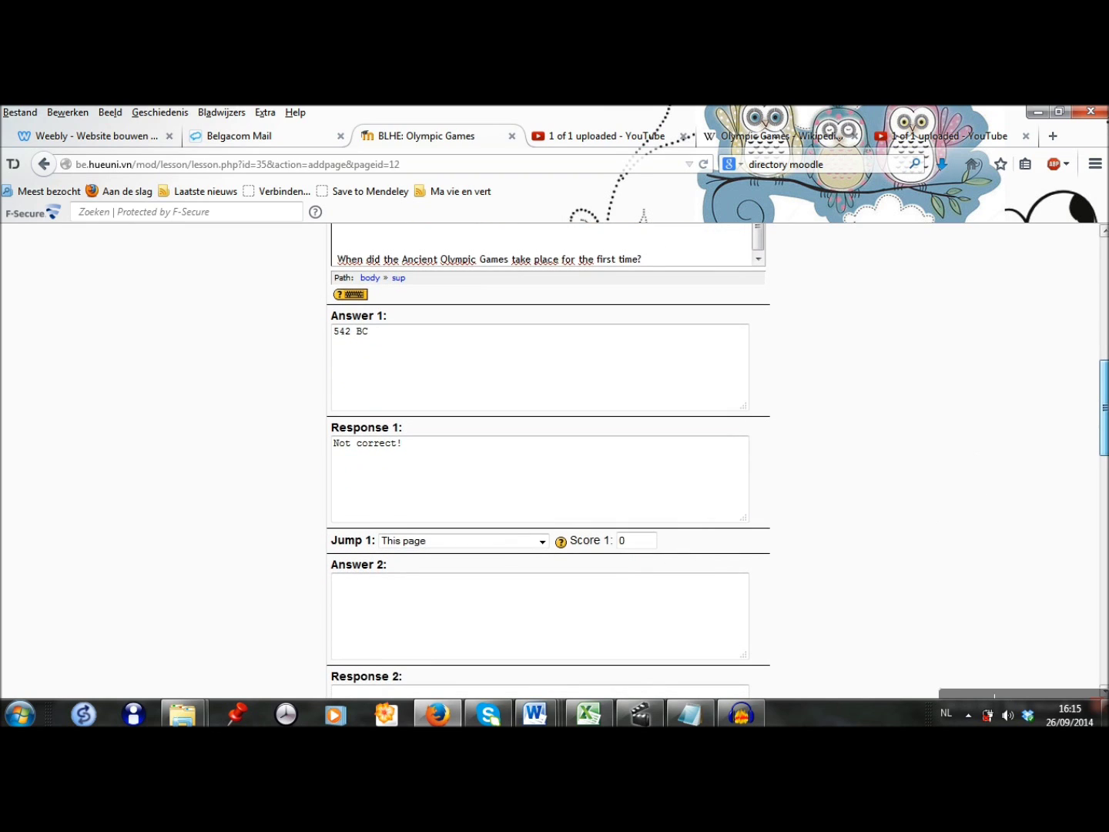
pyautogui.scroll(-4, 933, 408)
pyautogui.click(650, 404)
pyautogui.write('776')
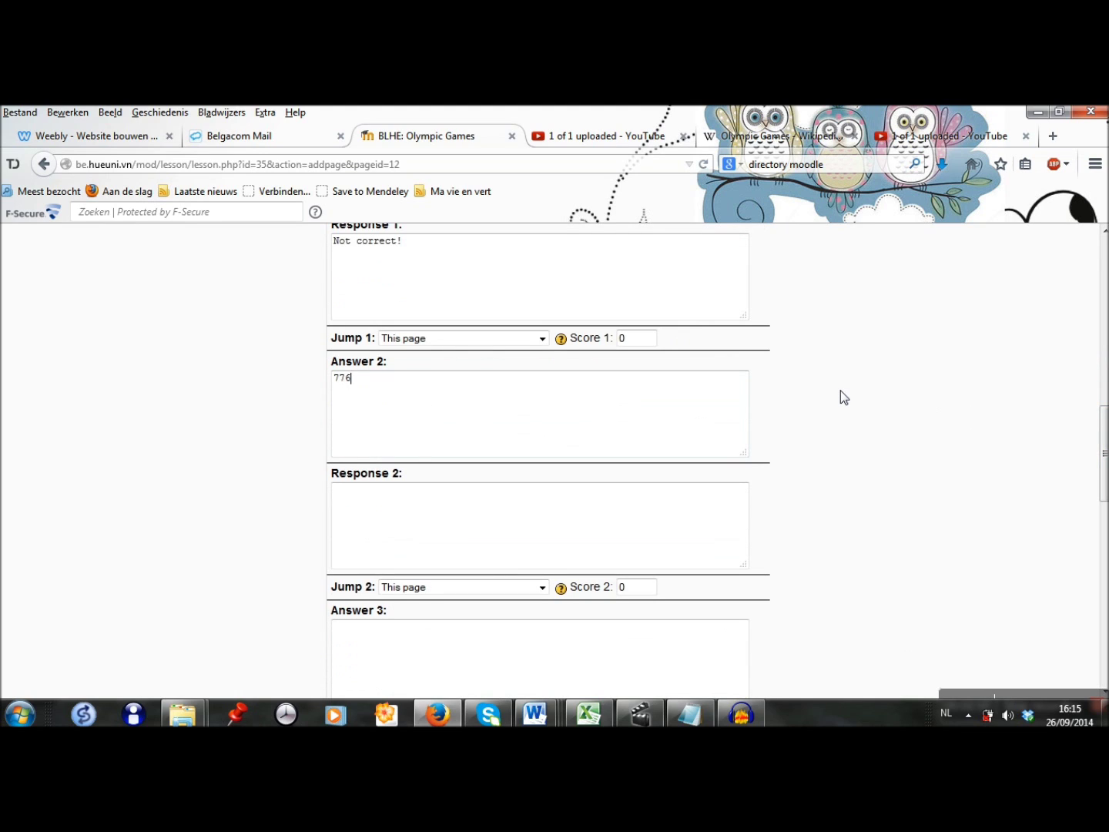
pyautogui.write(' BC')
pyautogui.click(627, 511)
pyautogui.write('Correct')
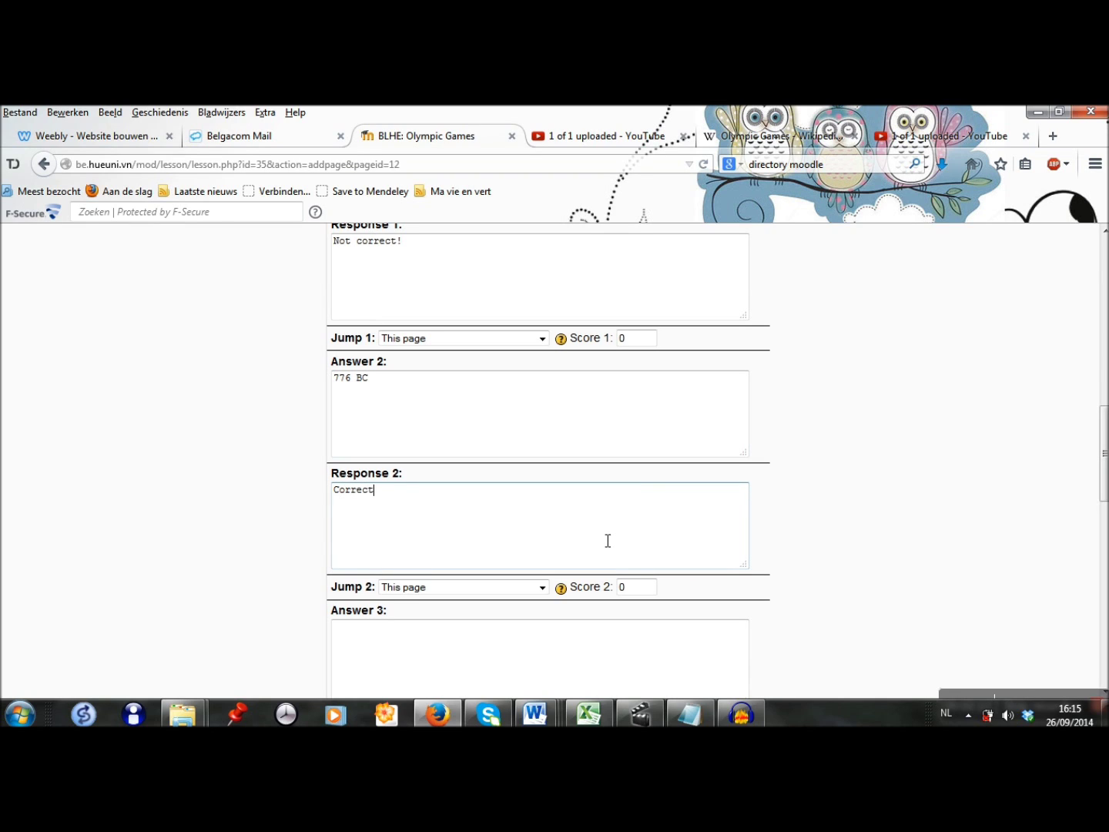
pyautogui.write('!')
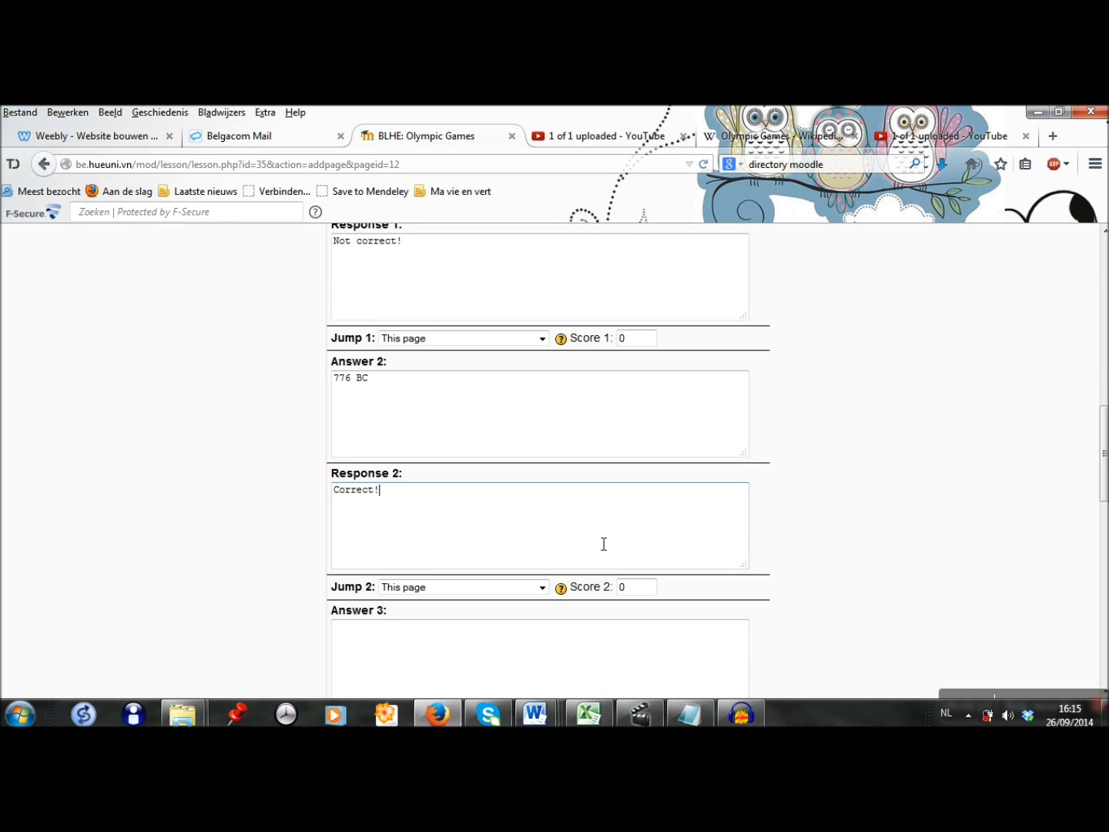
# - Make Answer 2 jump to "Next page" and give it a score of 1
pyautogui.click(542, 586)
pyautogui.click(522, 614)
pyautogui.doubleClick(637, 588)
pyautogui.write('1')
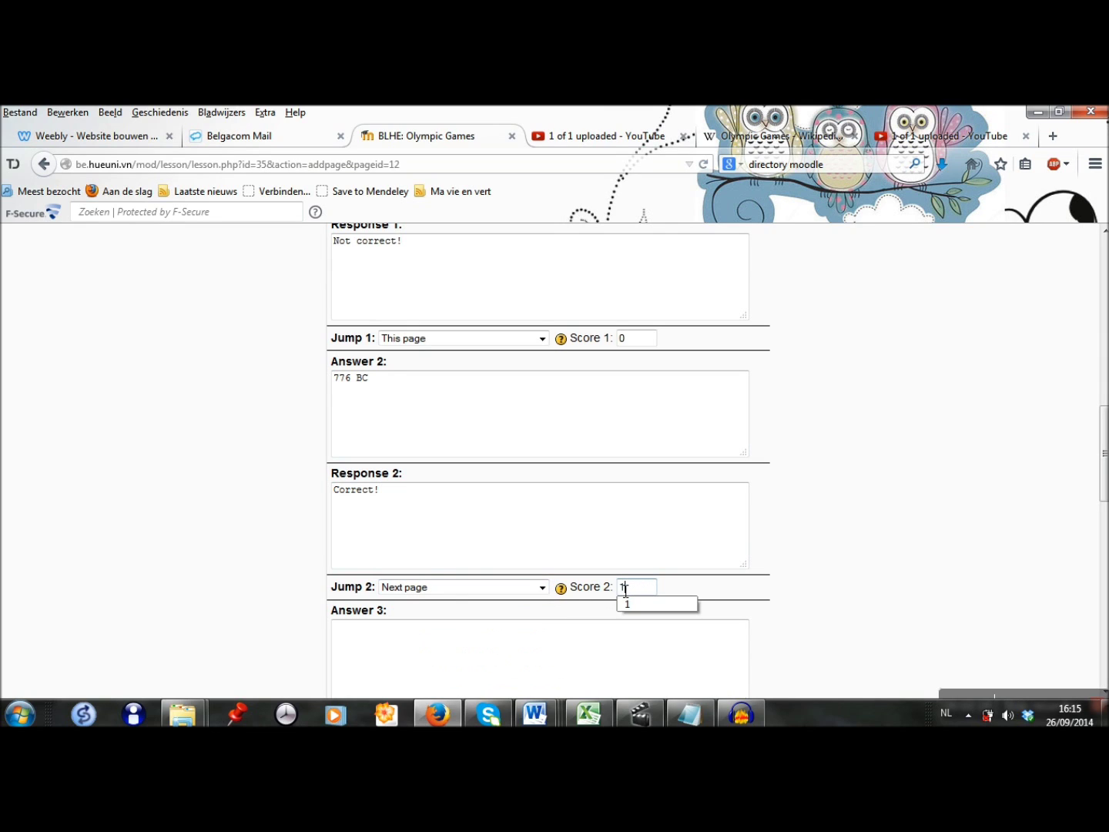
pyautogui.click(834, 539)
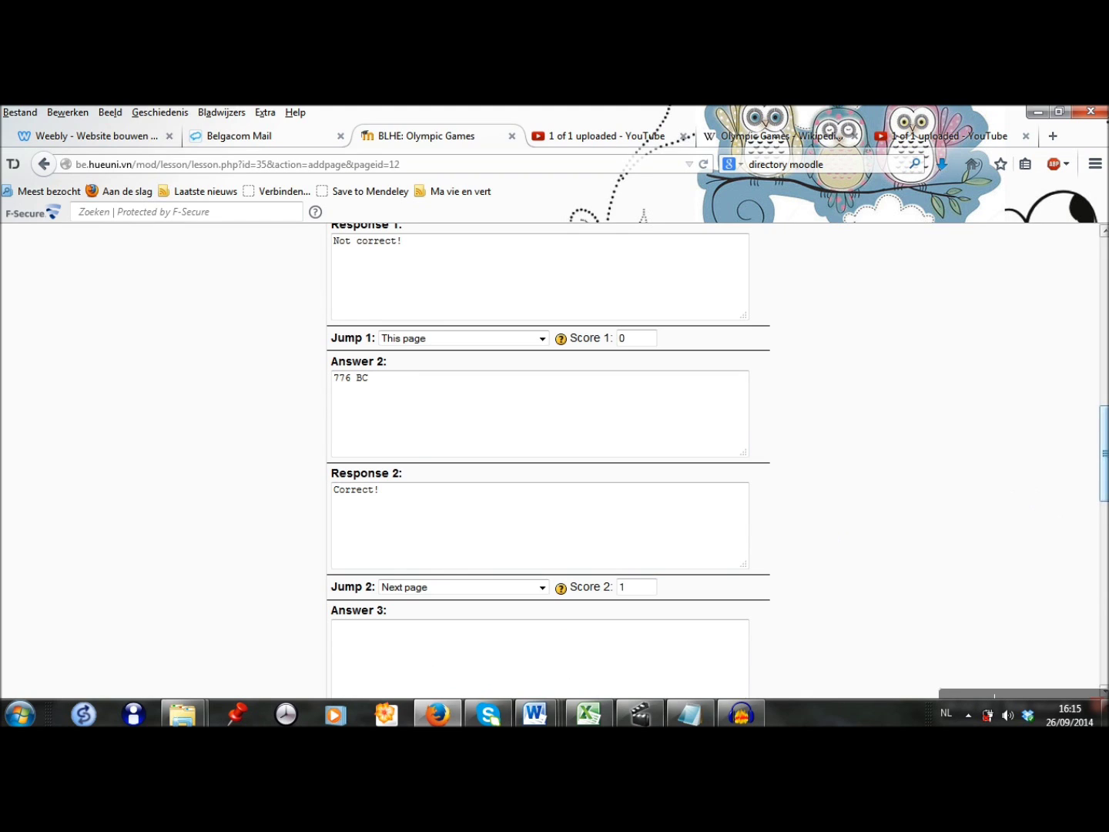
# - Enter "426 AD" as Answer 3 with the response "Not correct!"
pyautogui.scroll(-2, 1103, 454)
pyautogui.scroll(-5, 477, 377)
pyautogui.click(477, 376)
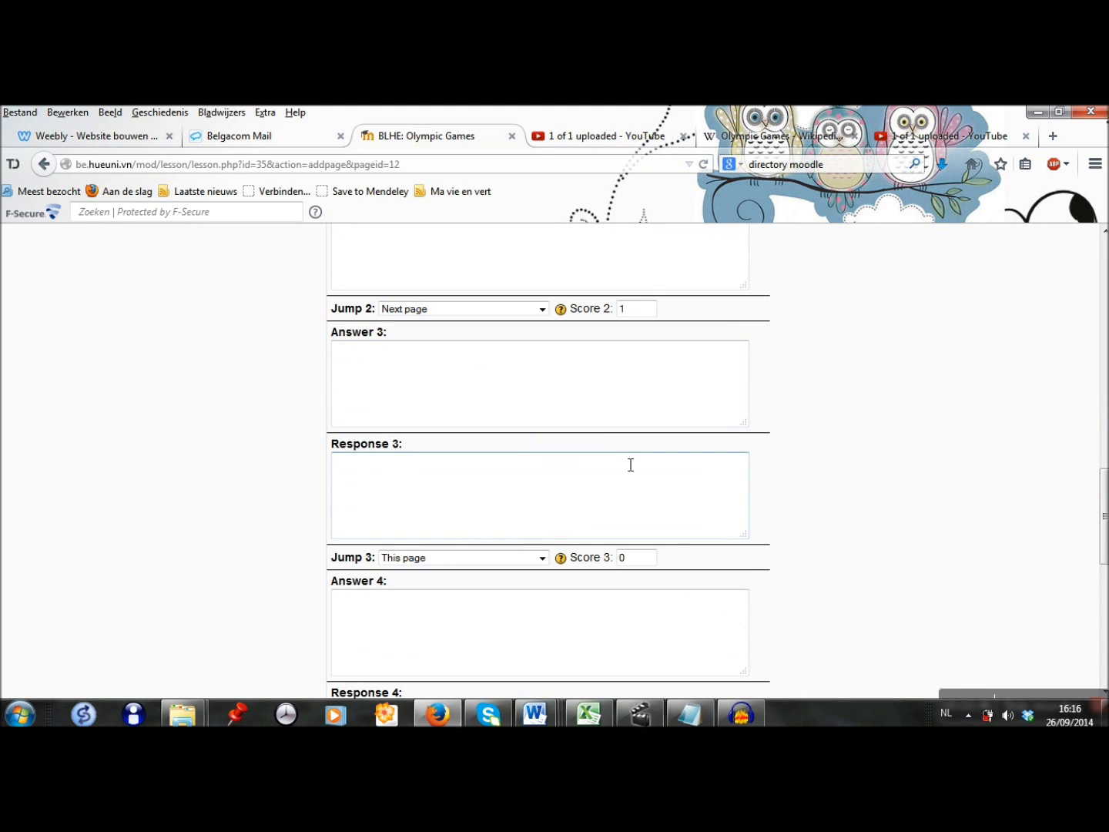
pyautogui.write('426 AD')
pyautogui.click(601, 485)
pyautogui.write('Not correct!')
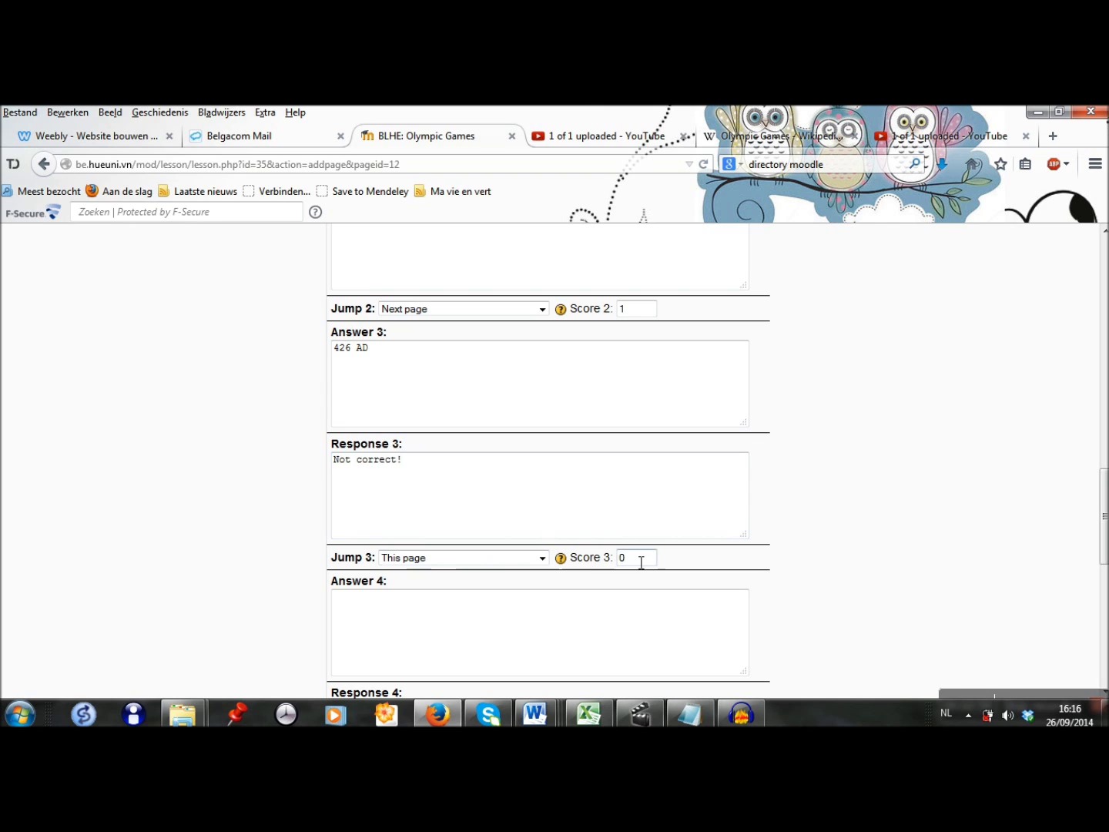
# - Enter "50 BC" as Answer 4 with the response "Not correct!"
pyautogui.click(610, 599)
pyautogui.moveTo(1104, 474); pyautogui.dragTo(1103, 490)
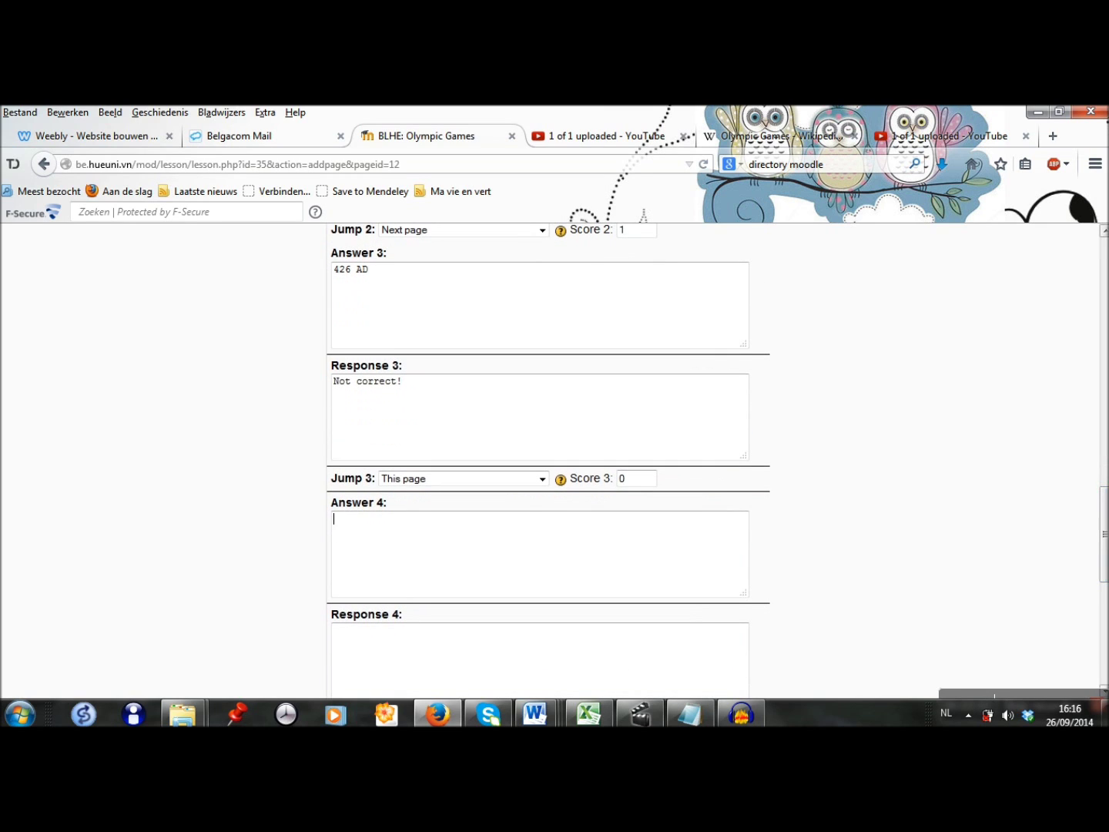
pyautogui.write('50 BC')
pyautogui.click(744, 681)
pyautogui.write('N')
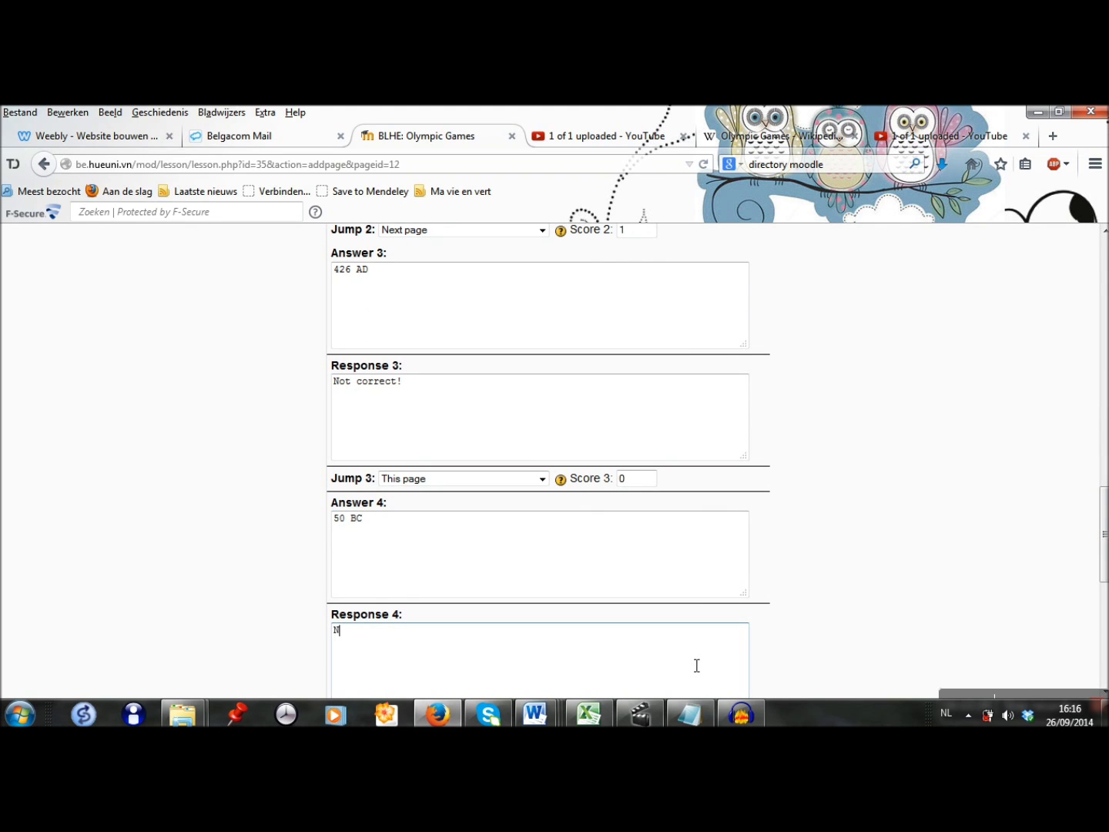
pyautogui.write('ot correct!')
# - Leave Answer 5 empty and add the multiple-choice question page to the lesson
pyautogui.scroll(-5, 767, 574)
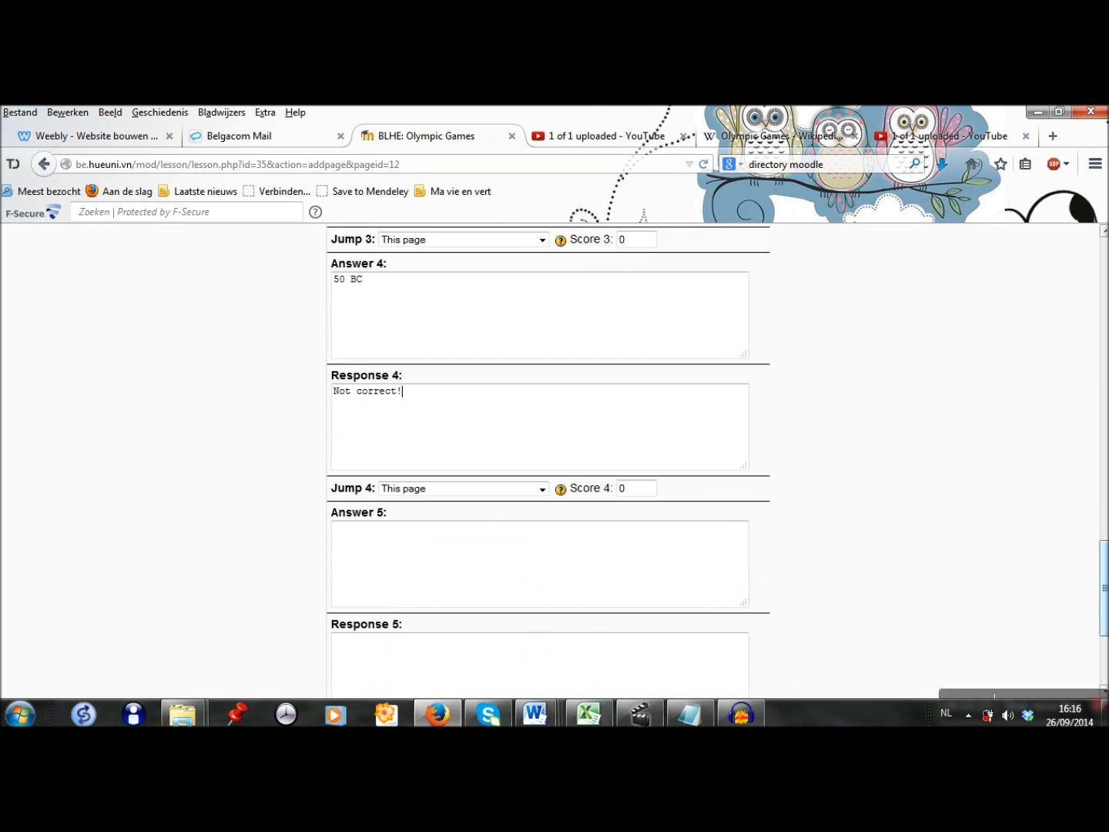
pyautogui.scroll(-5, 1104, 638)
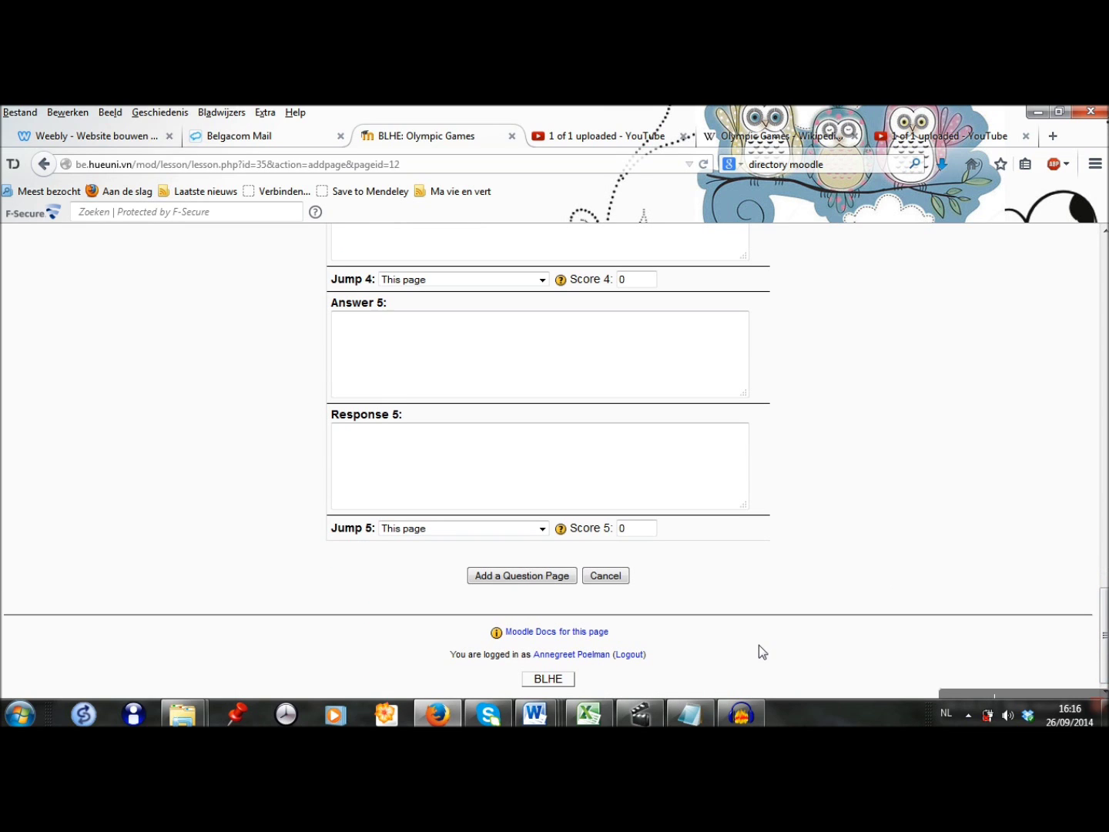
pyautogui.click(508, 576)
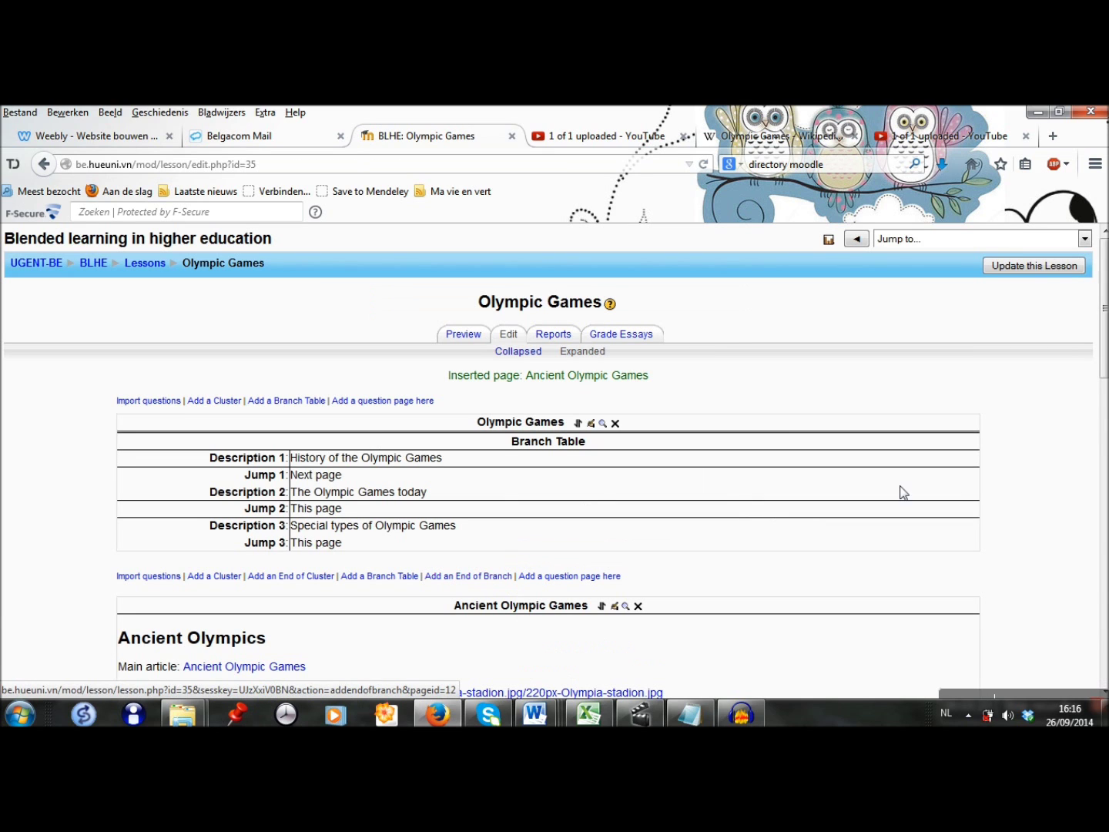
# - Start a numerical question page after the "Ancient Olympic Games" question and title it "Olympiad"
pyautogui.moveTo(1102, 297)
pyautogui.mouseDown()
pyautogui.moveTo(1098, 616)
pyautogui.moveTo(1090, 284)
pyautogui.mouseUp()
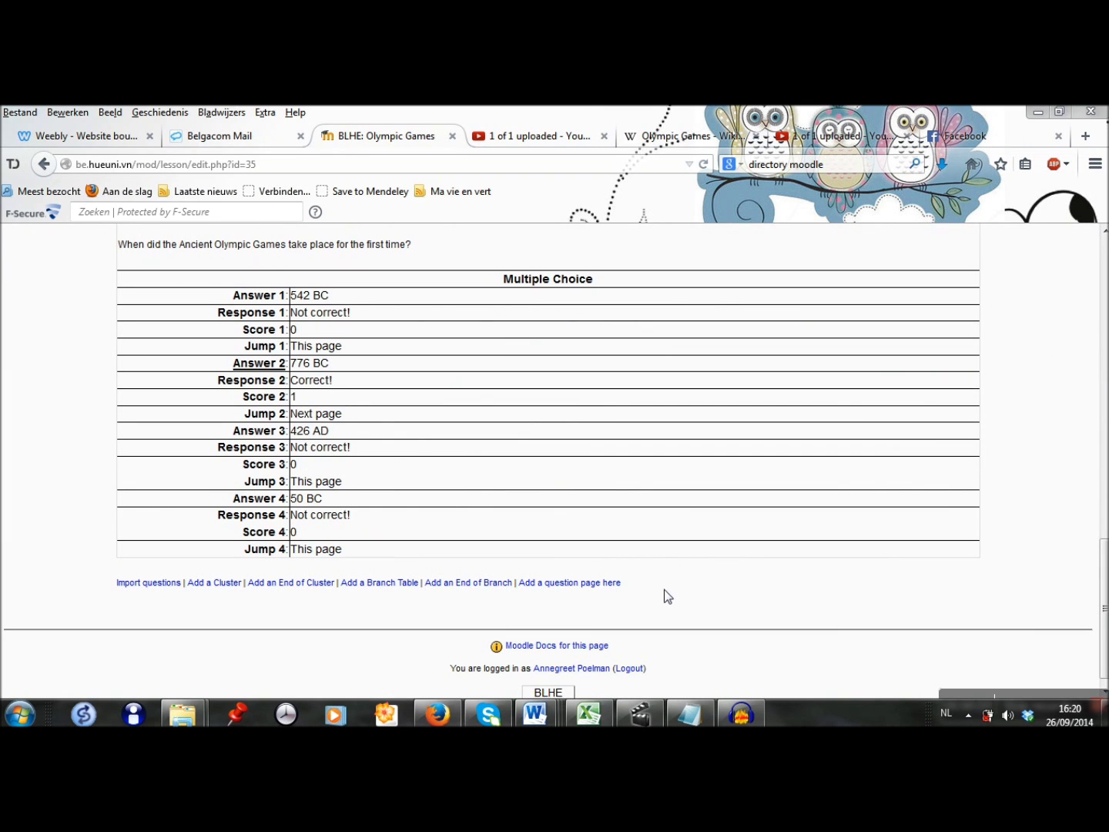
pyautogui.click(609, 587)
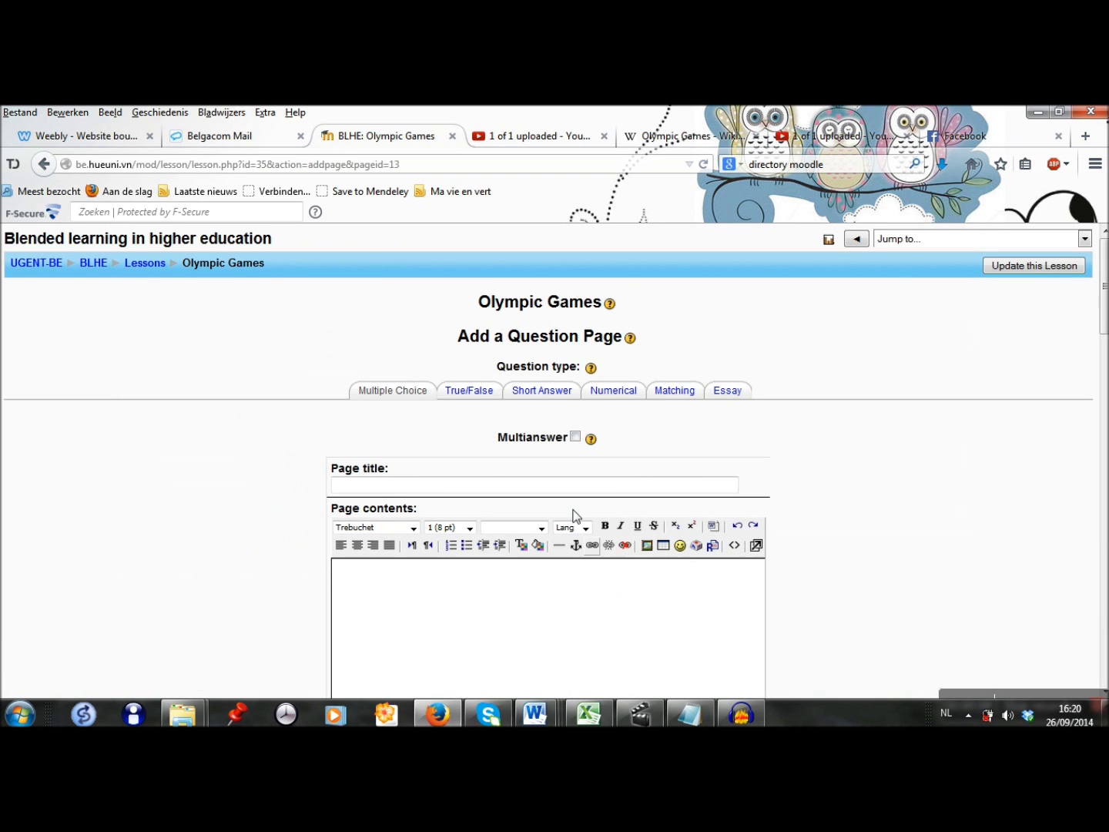
pyautogui.click(614, 391)
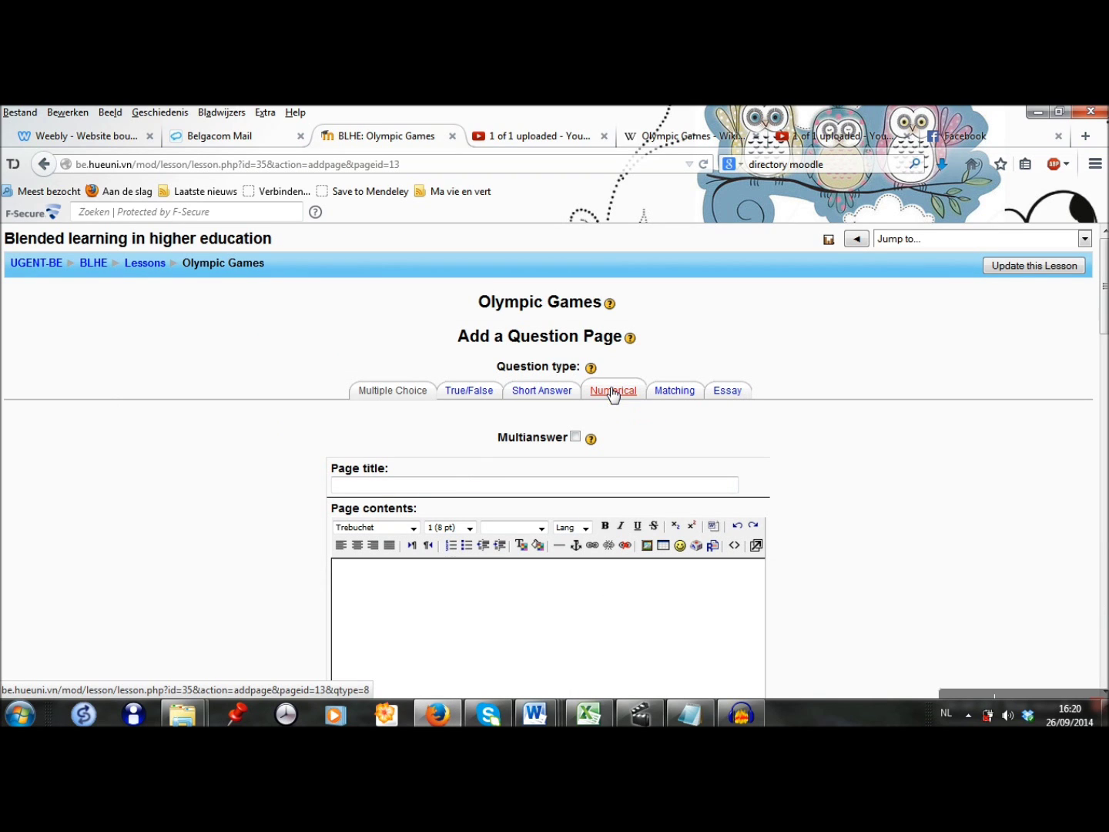
pyautogui.click(564, 450)
pyautogui.write('Olympiad')
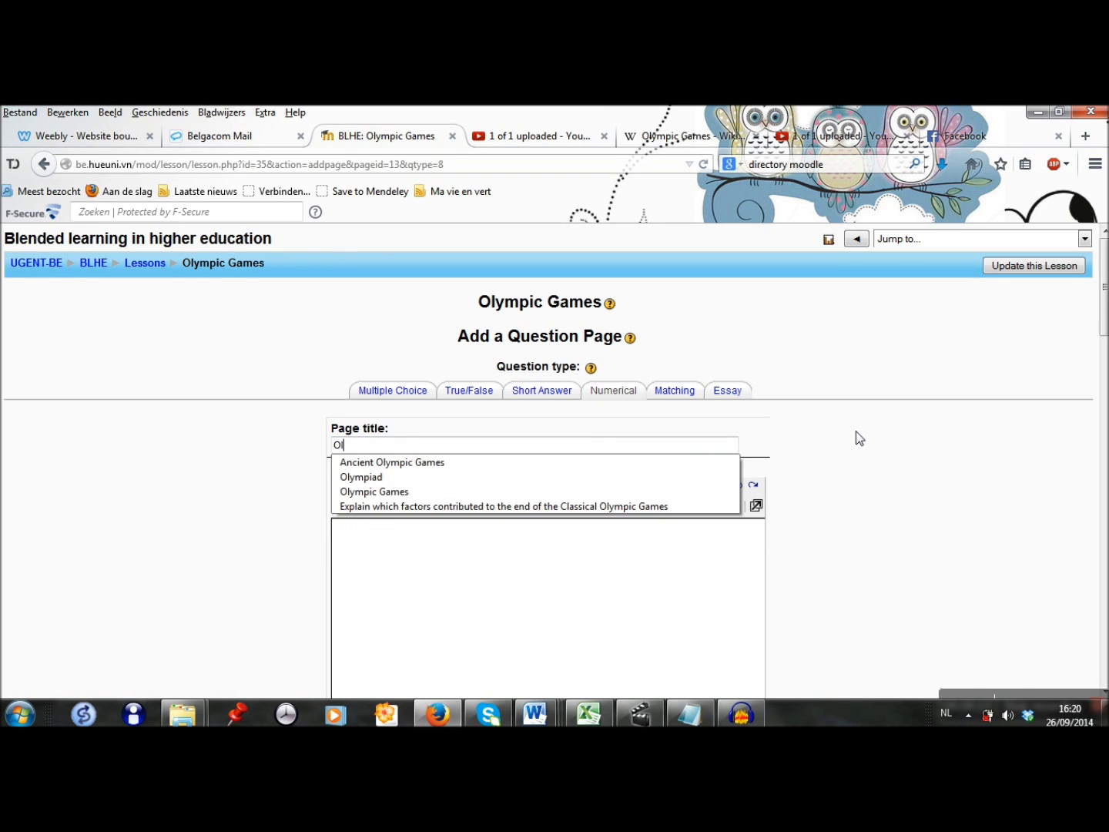
pyautogui.click(798, 396)
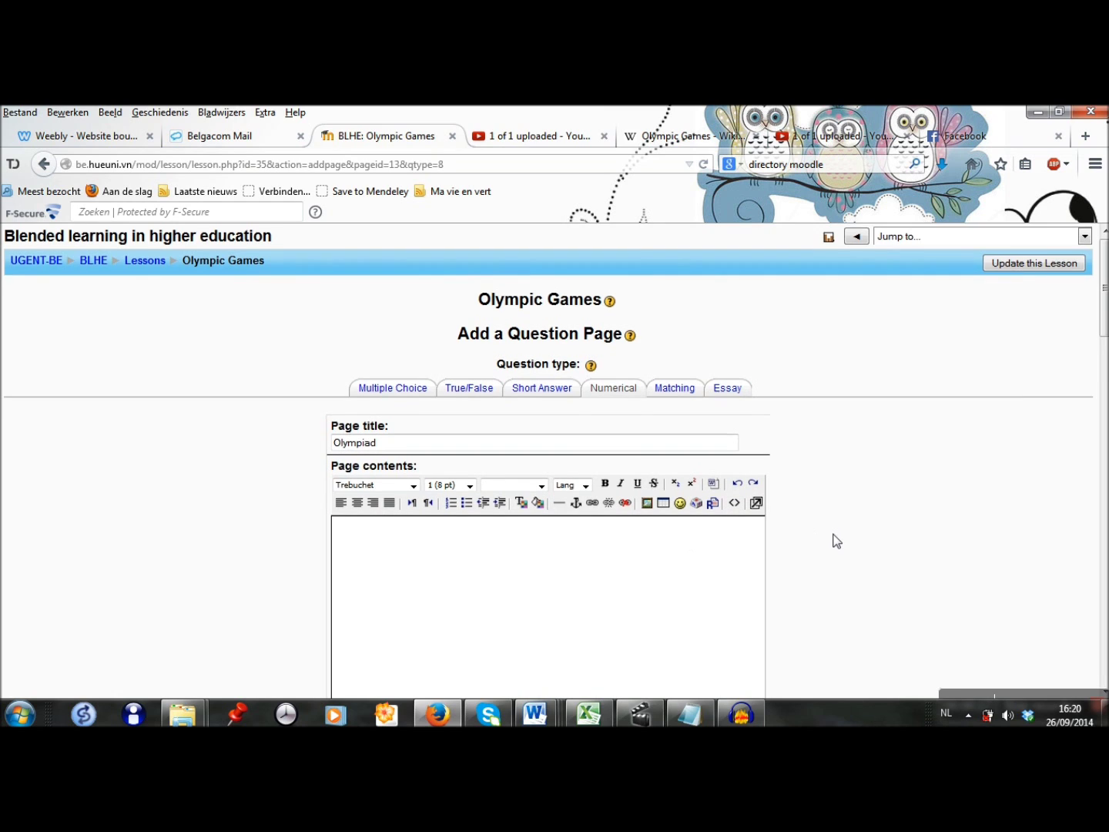
# - Enter "How many years is an olympiad?" as the contents of the numerical question page
pyautogui.scroll(-4, 834, 540)
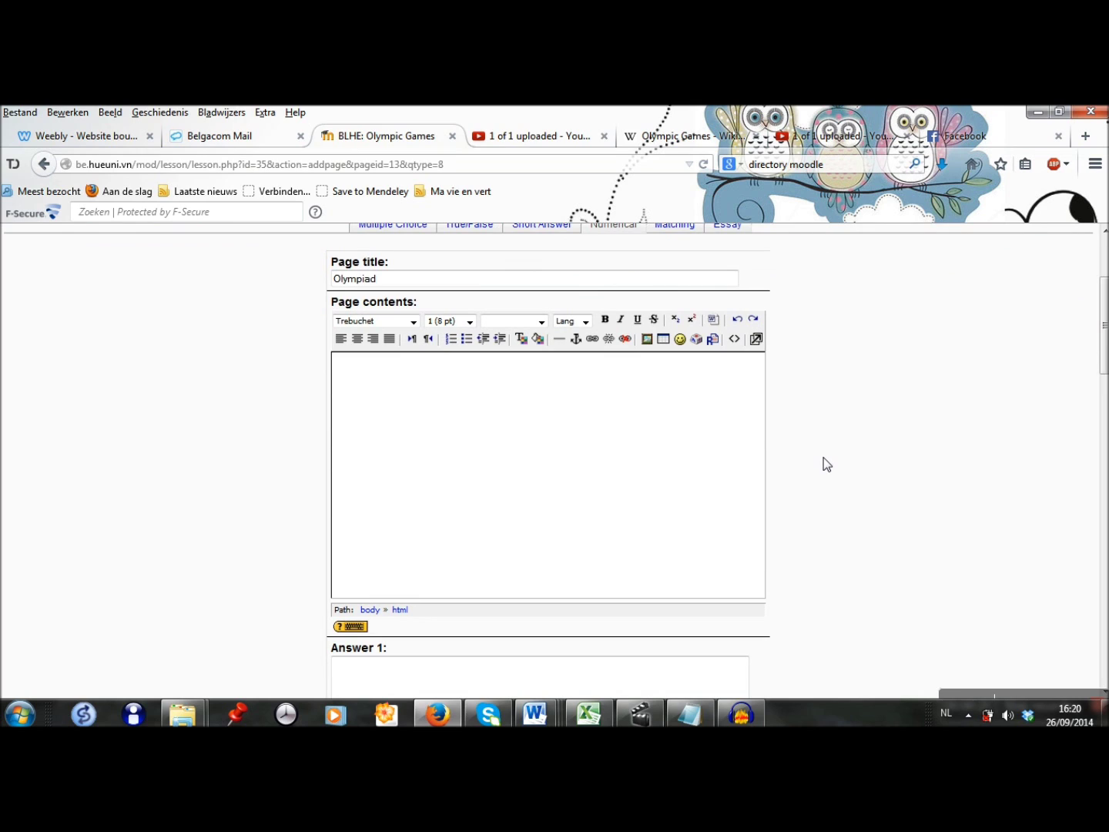
pyautogui.write('How many years is an olympiad?')
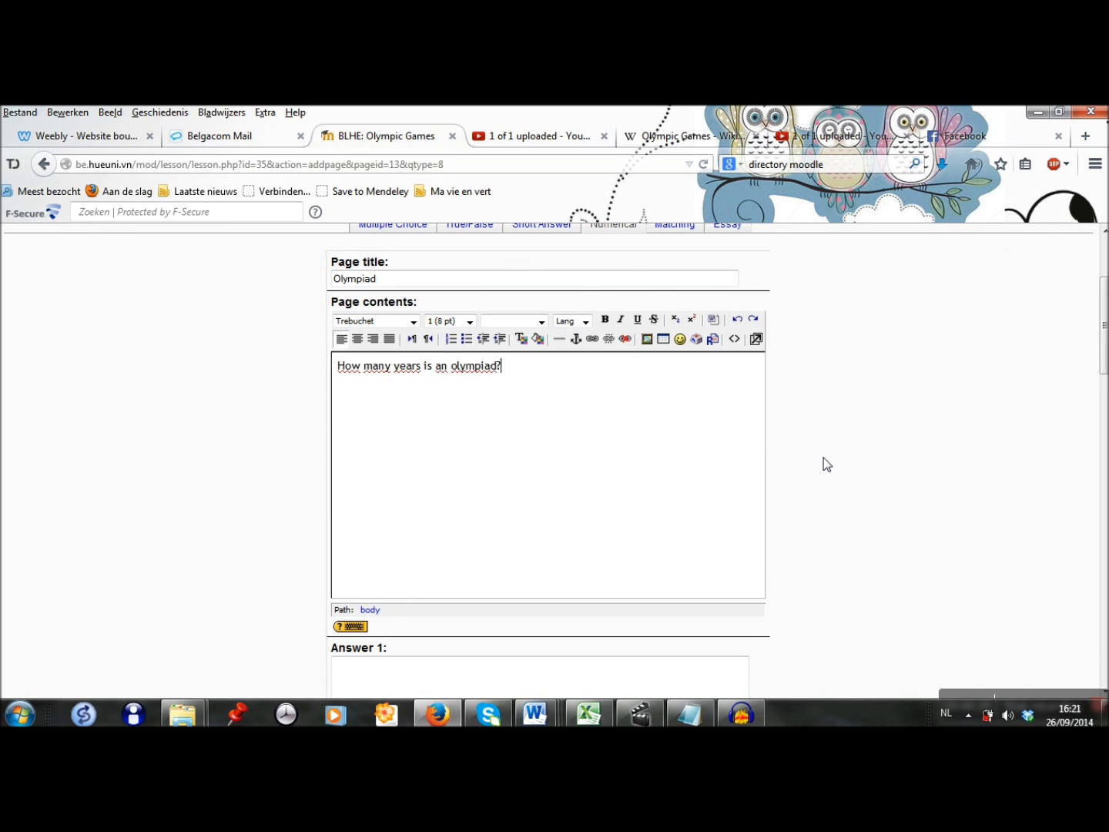
pyautogui.scroll(2, 823, 458)
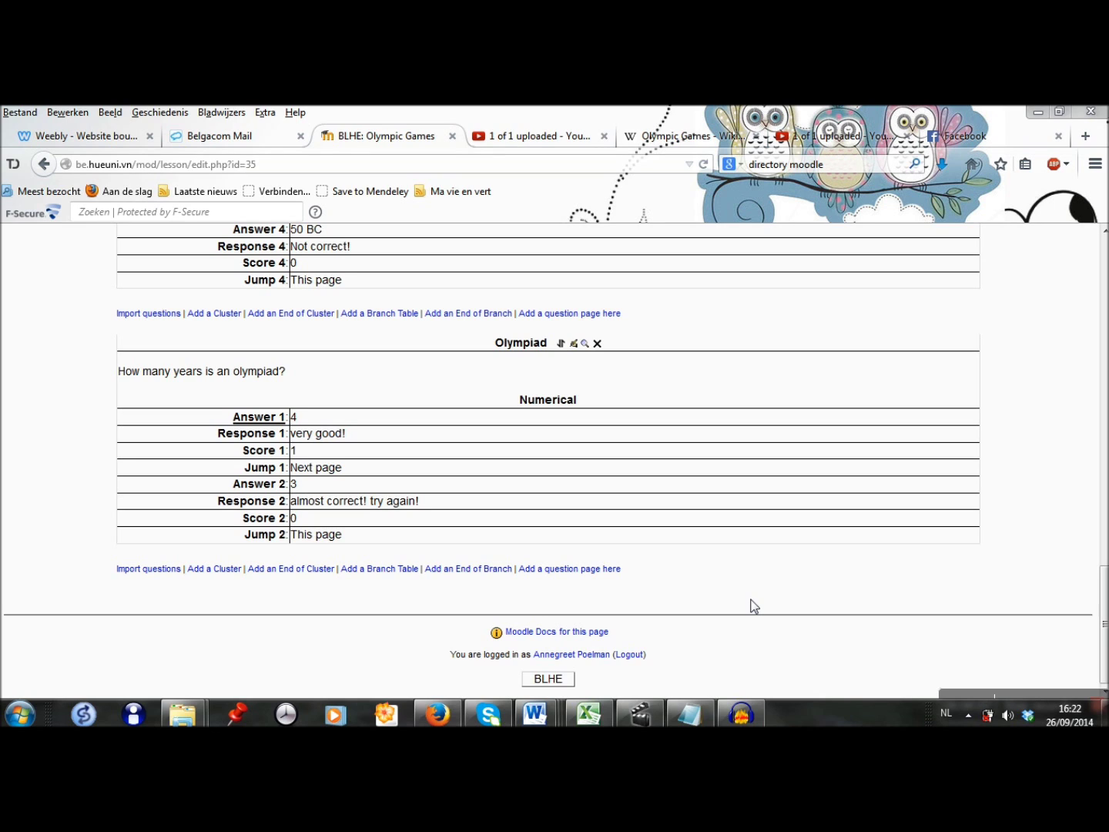
# - Start an essay question page after the "Olympiad" question and title it "end of the ancient olympic games"
pyautogui.click(591, 571)
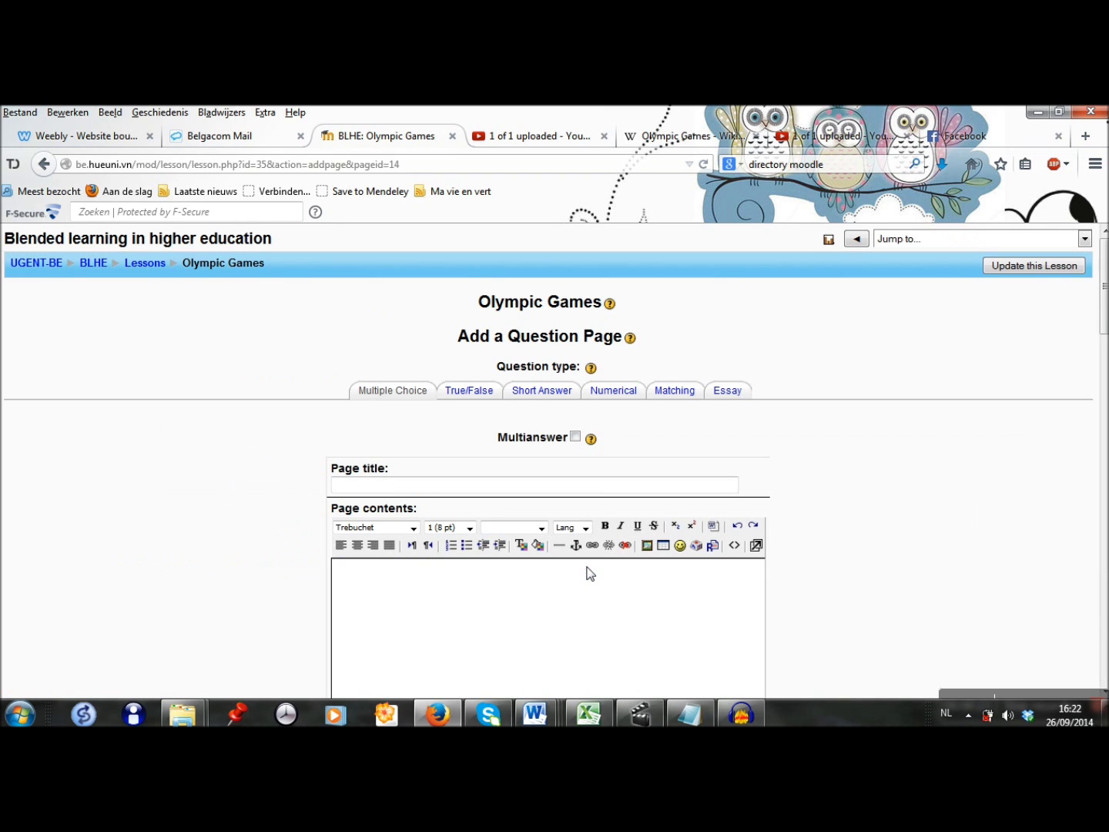
pyautogui.click(721, 395)
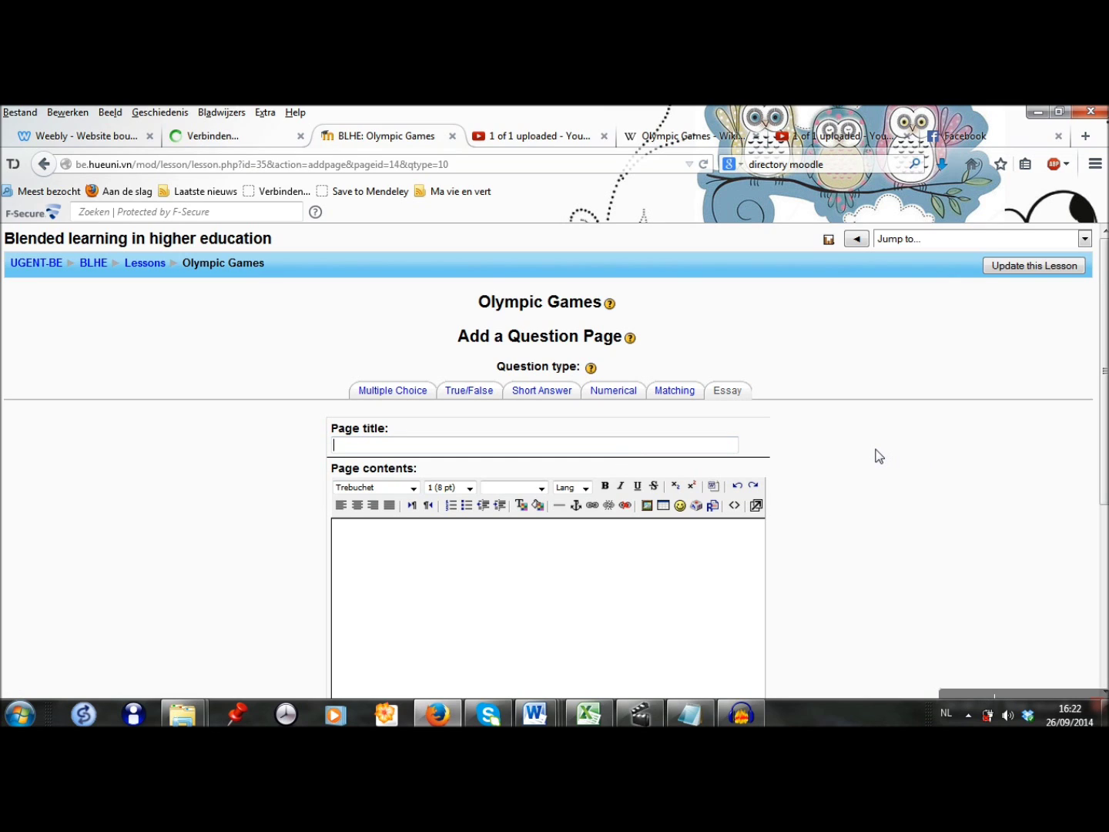
pyautogui.write('end of the a')
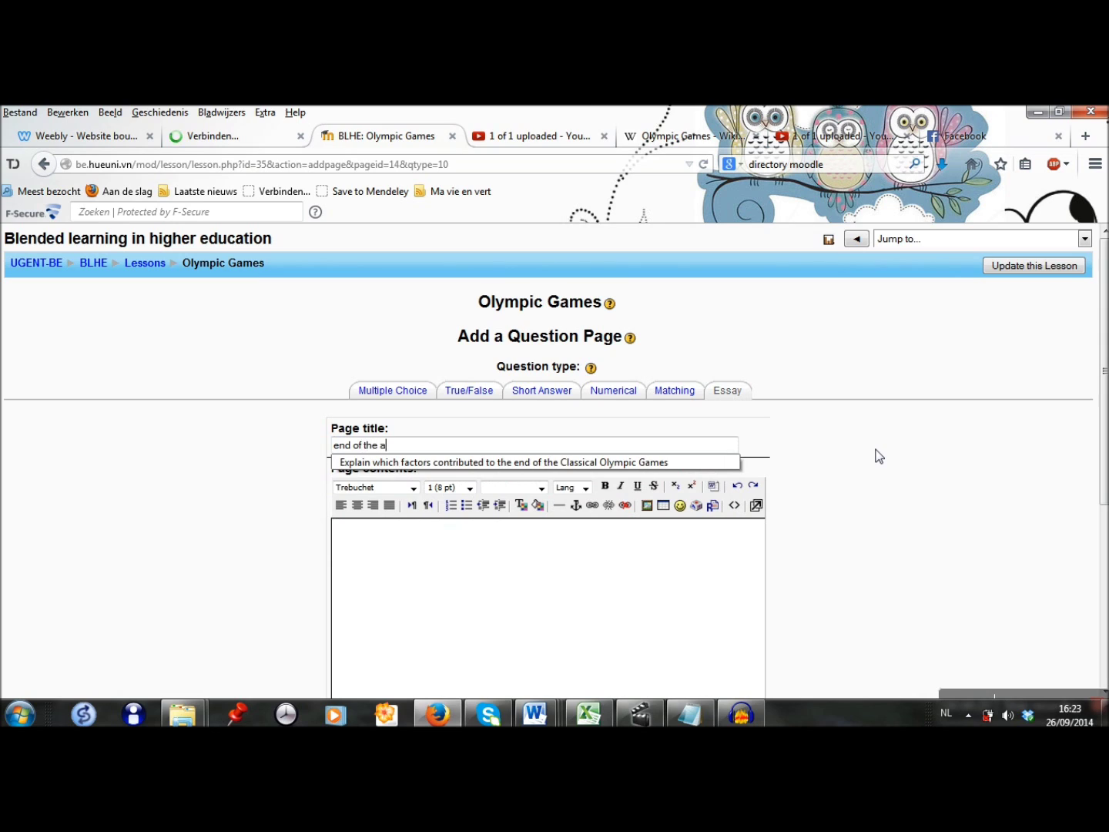
pyautogui.write('ncient olympic games')
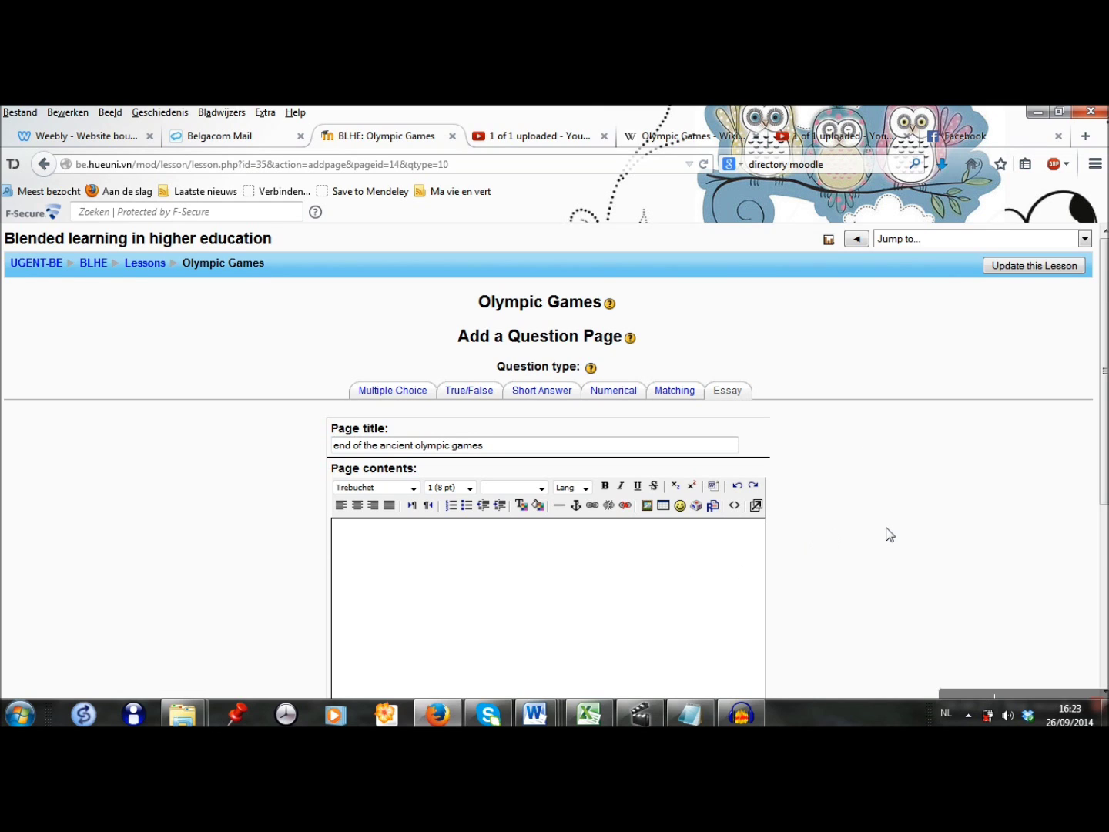
# - Enter "Explain which factors contributed to the end of the Olympic Games." as the contents of the essay question page
pyautogui.scroll(-2, 890, 534)
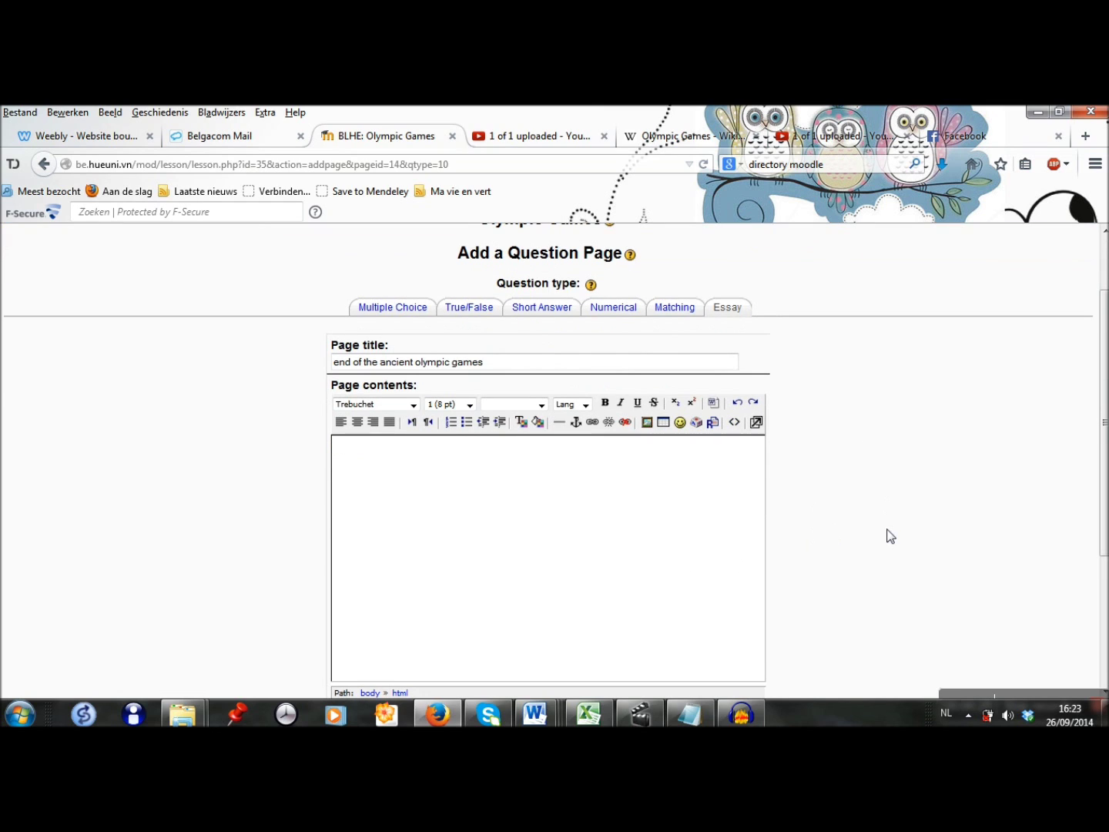
pyautogui.press('Tab')
pyautogui.write('Explain which factors contributed ')
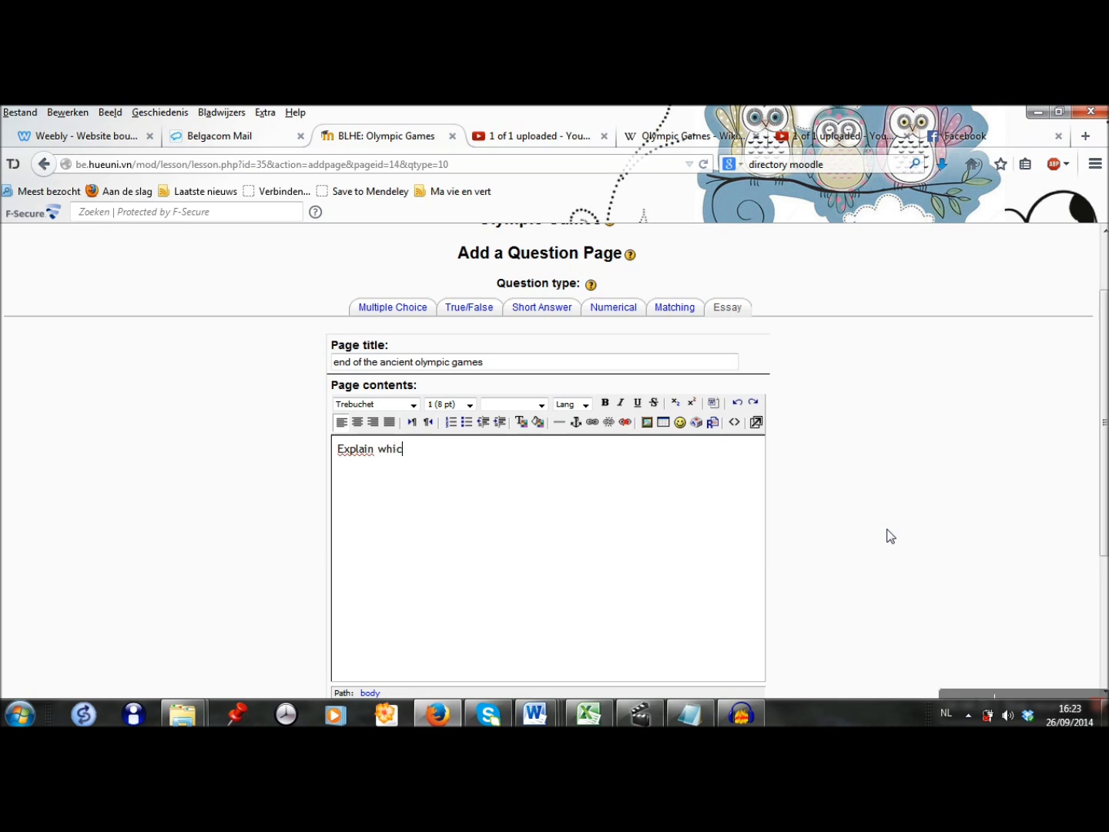
pyautogui.write('to the end of')
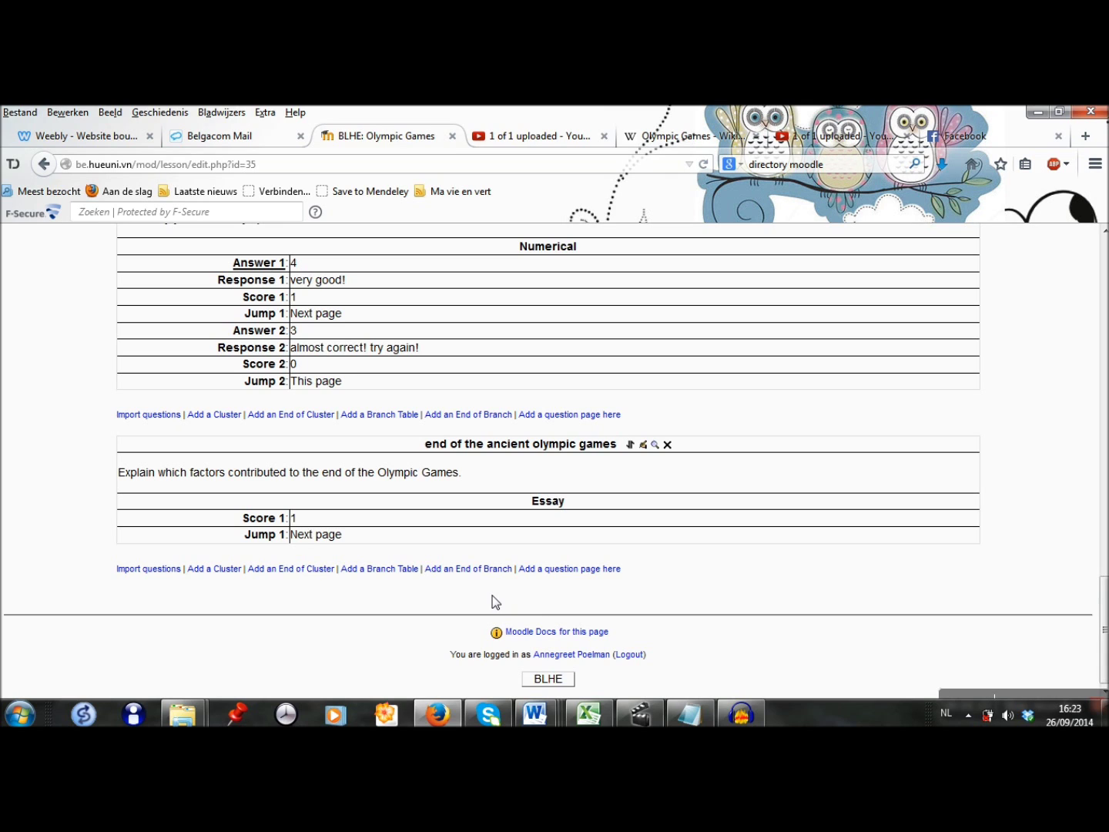
# - Add an End of Branch after the "end of the ancient olympic games" essay question
pyautogui.click(448, 570)
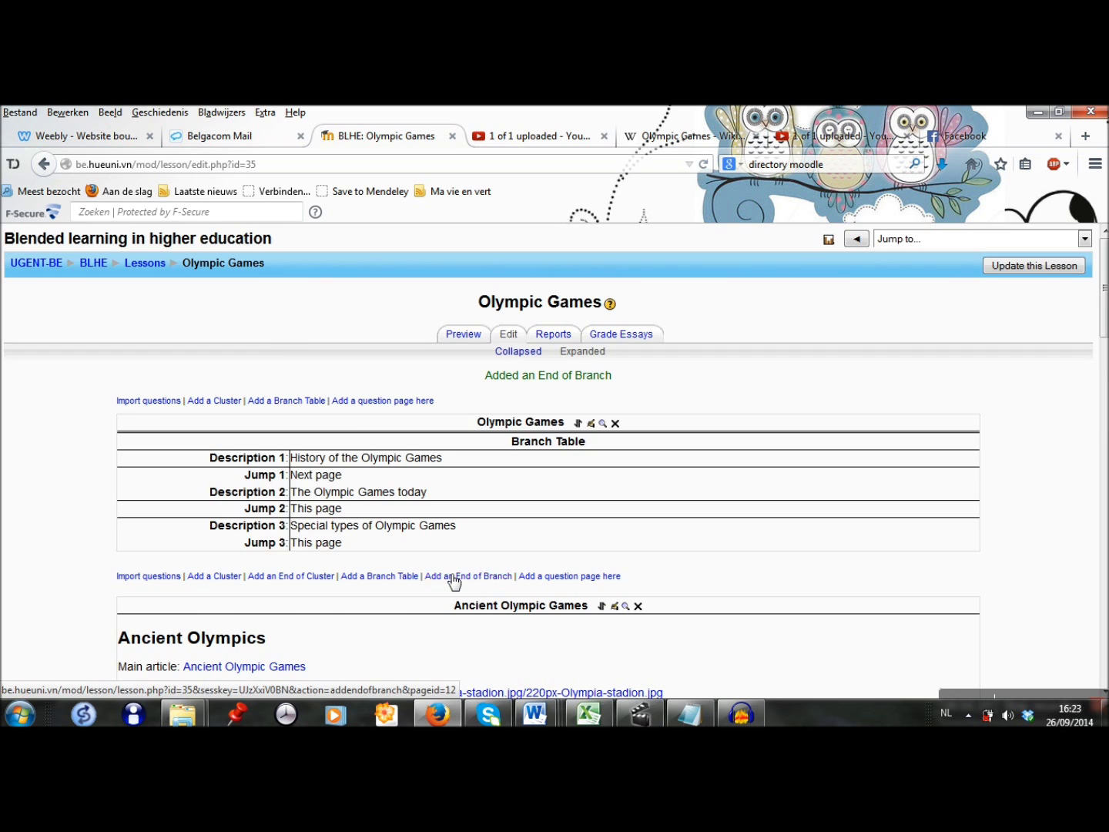
pyautogui.scroll(-10, 452, 591)
pyautogui.scroll(-10, 453, 591)
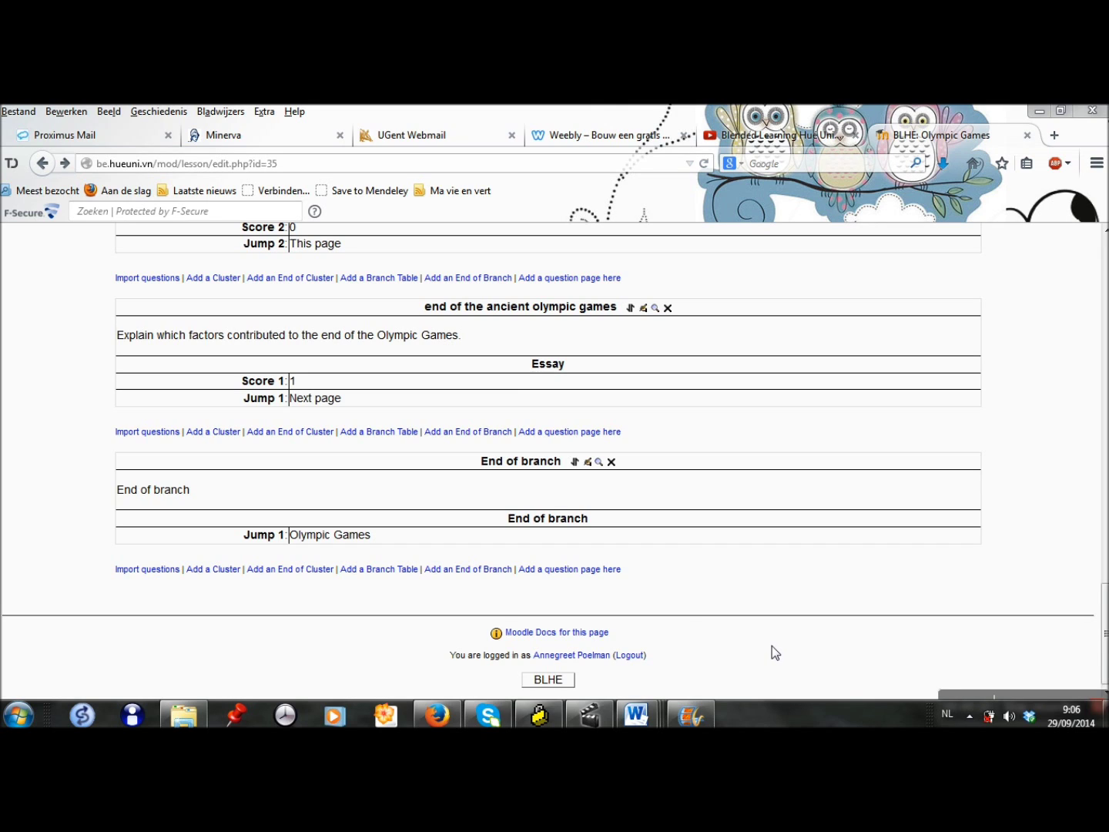
# - Start a true/false question page after "End of branch", titled "wrestling", with contents "Wrestling is a Summer Olympic Sport. True or false?"
pyautogui.click(562, 571)
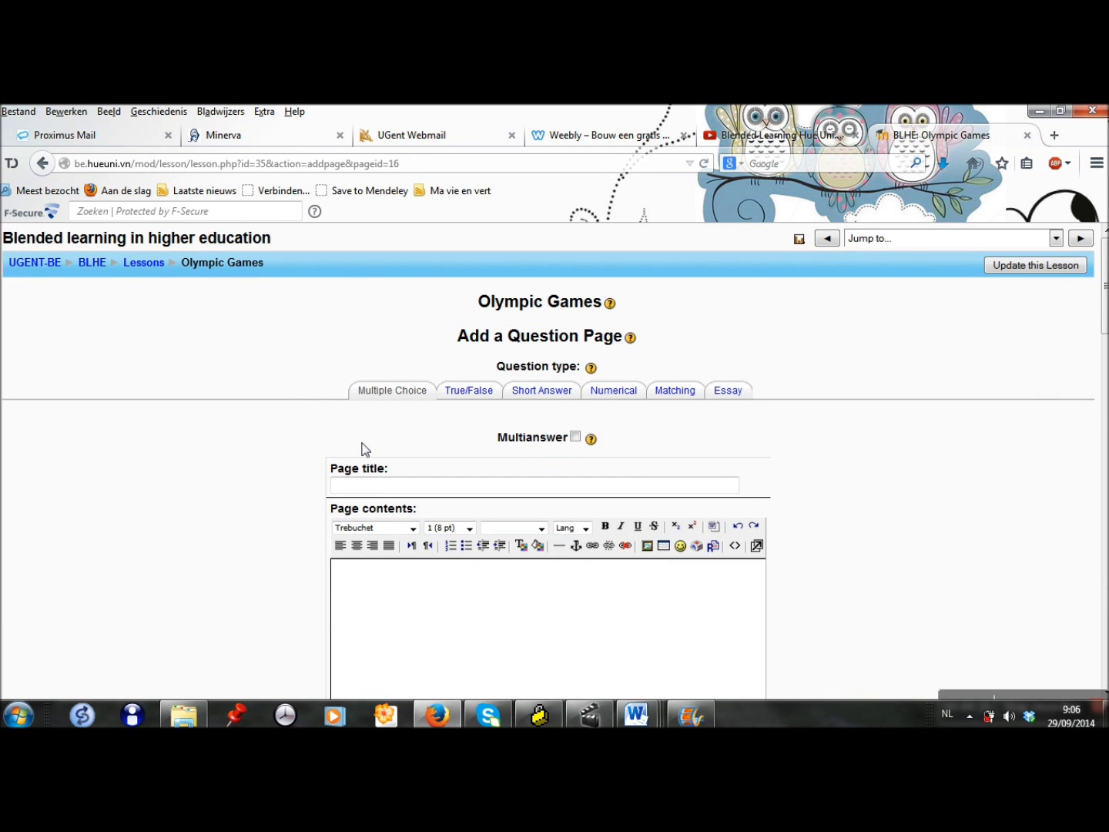
pyautogui.click(467, 391)
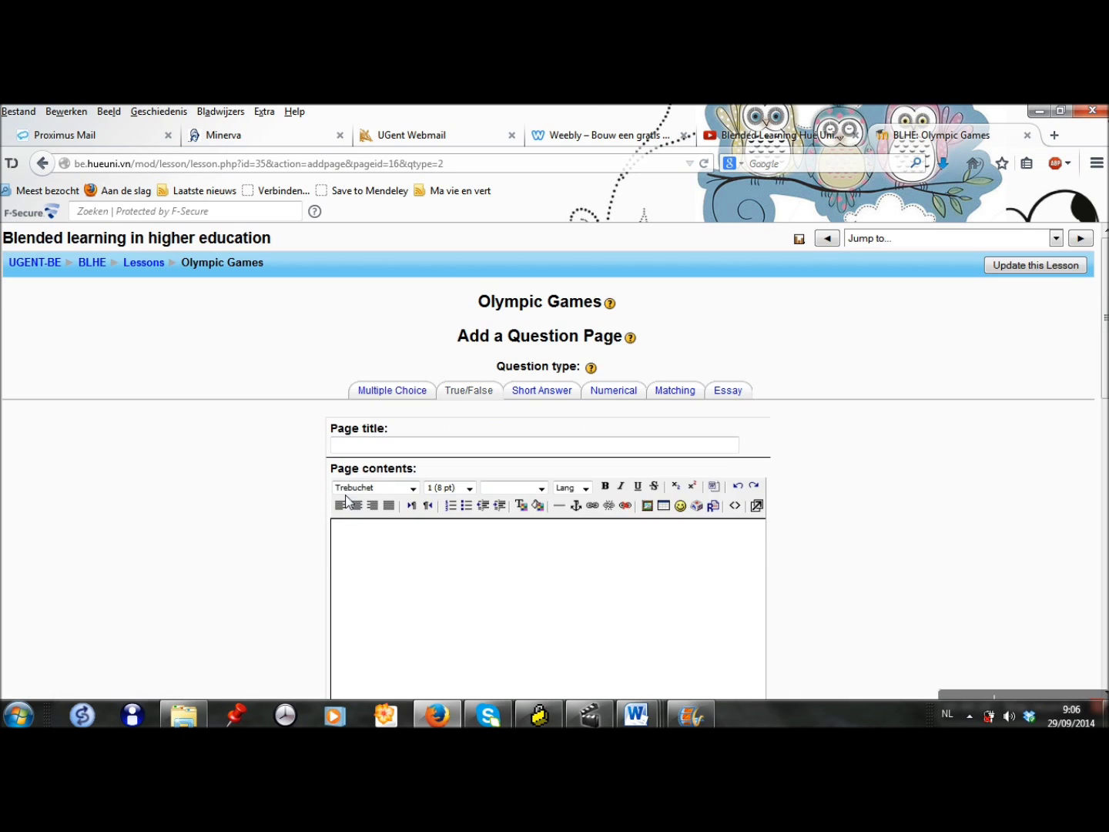
pyautogui.click(377, 446)
pyautogui.write('wrestling')
pyautogui.press('Tab')
pyautogui.write('Wrestling is a Summer Olympic Sport. True or ')
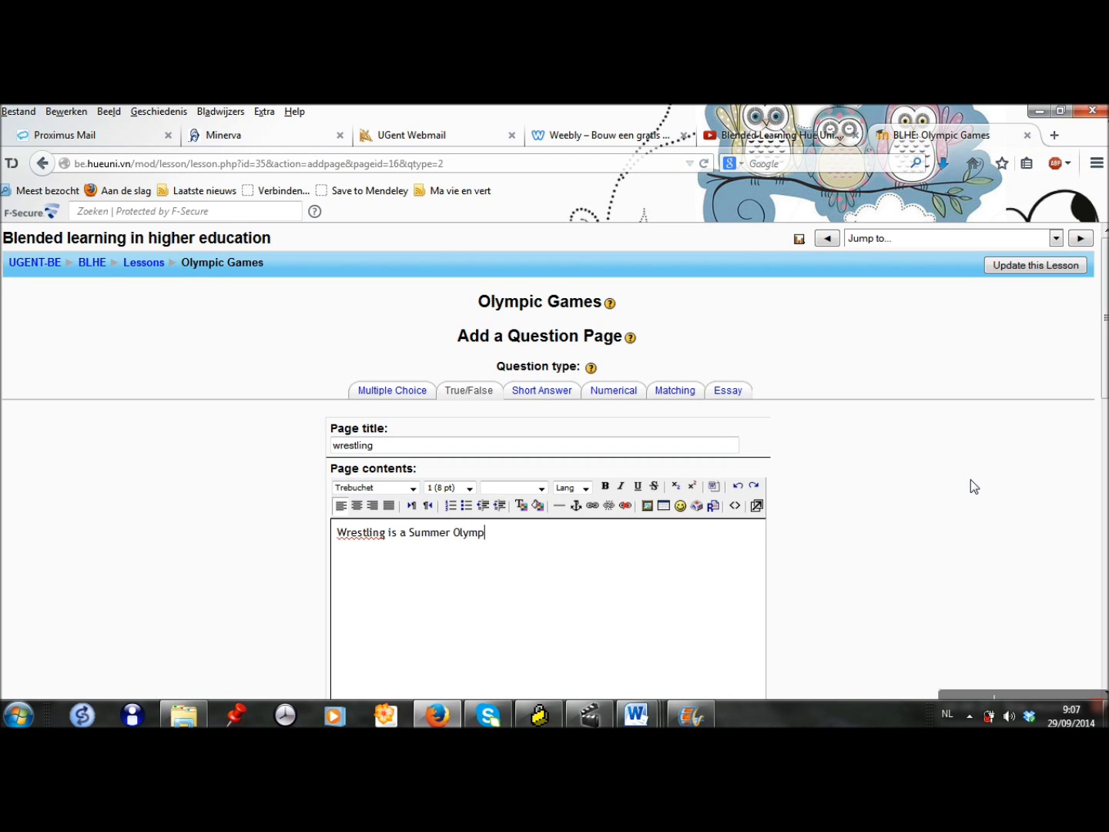
pyautogui.write('false?')
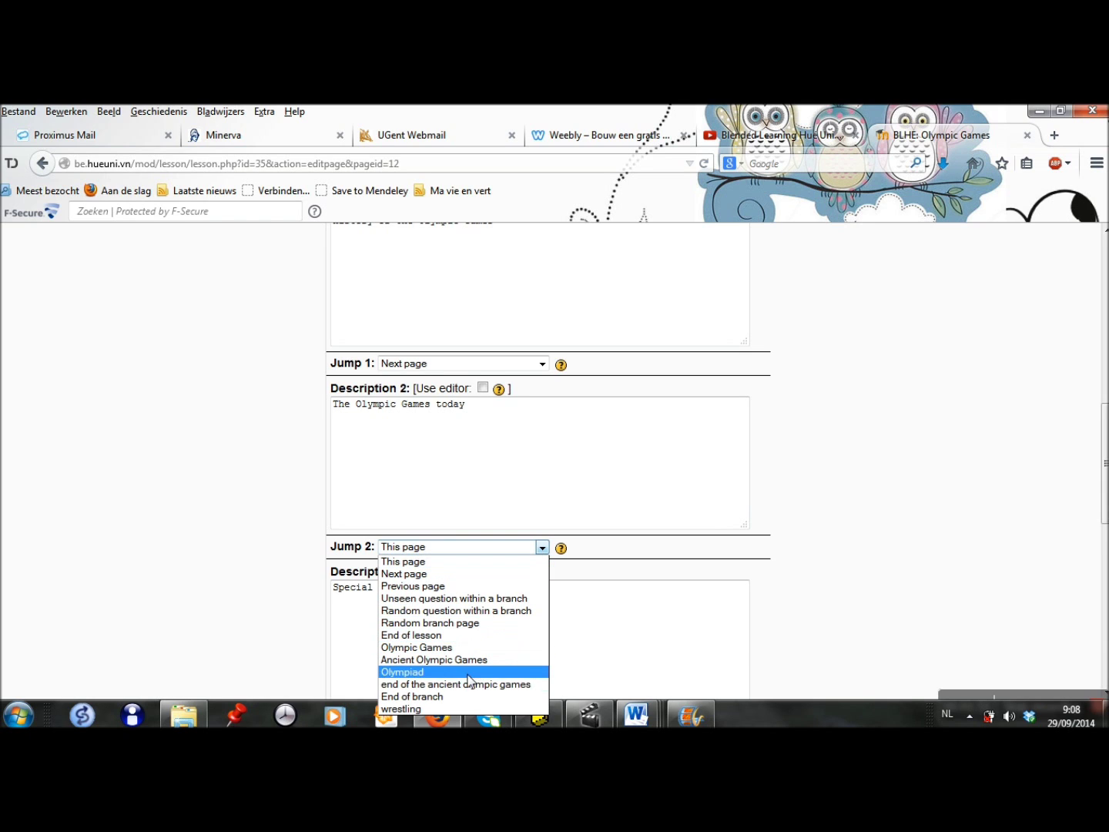
# - Set Jump 2, for "The Olympic Games today", to the "wrestling" page and save the branch table
pyautogui.click(438, 710)
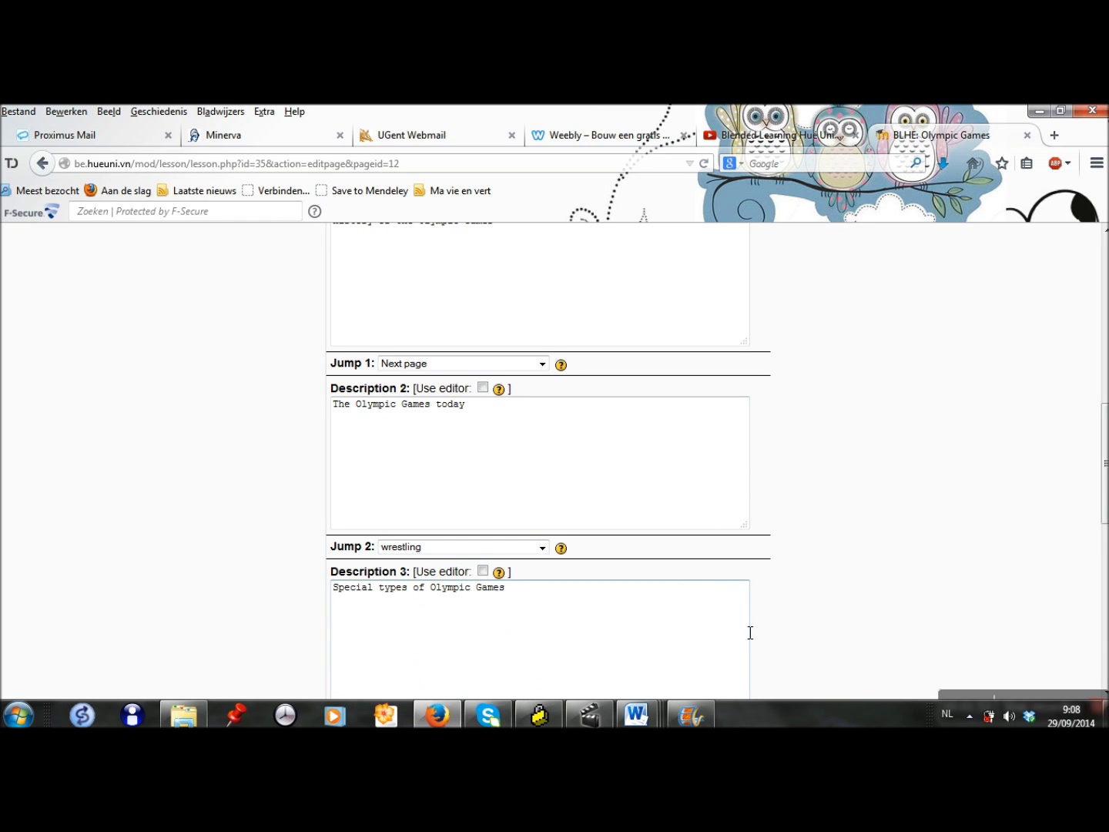
pyautogui.moveTo(1103, 454); pyautogui.dragTo(1103, 624)
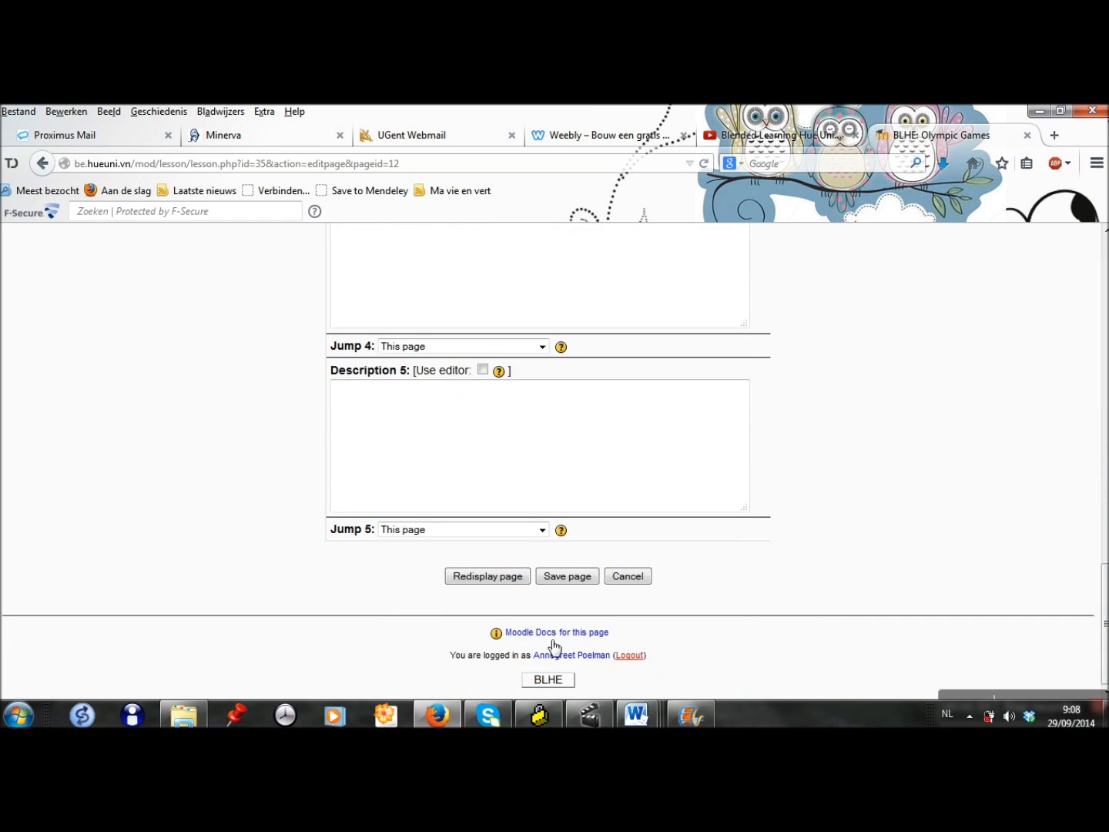
pyautogui.click(568, 576)
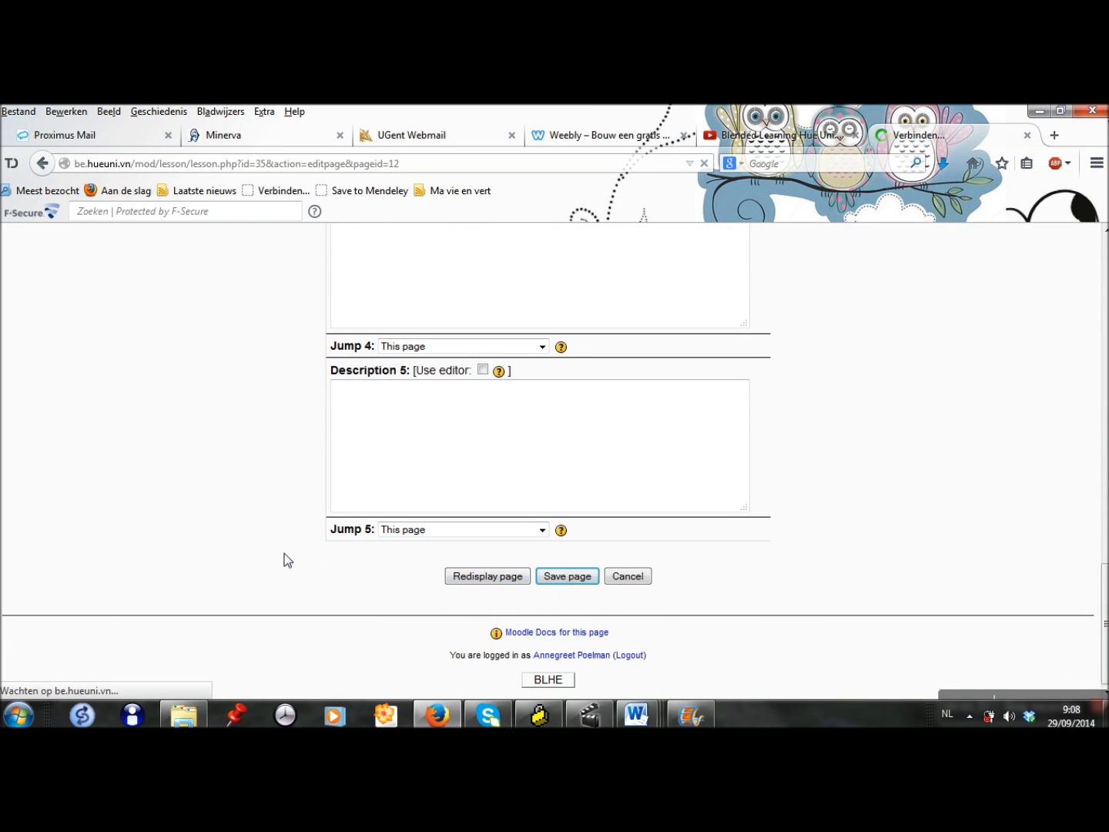
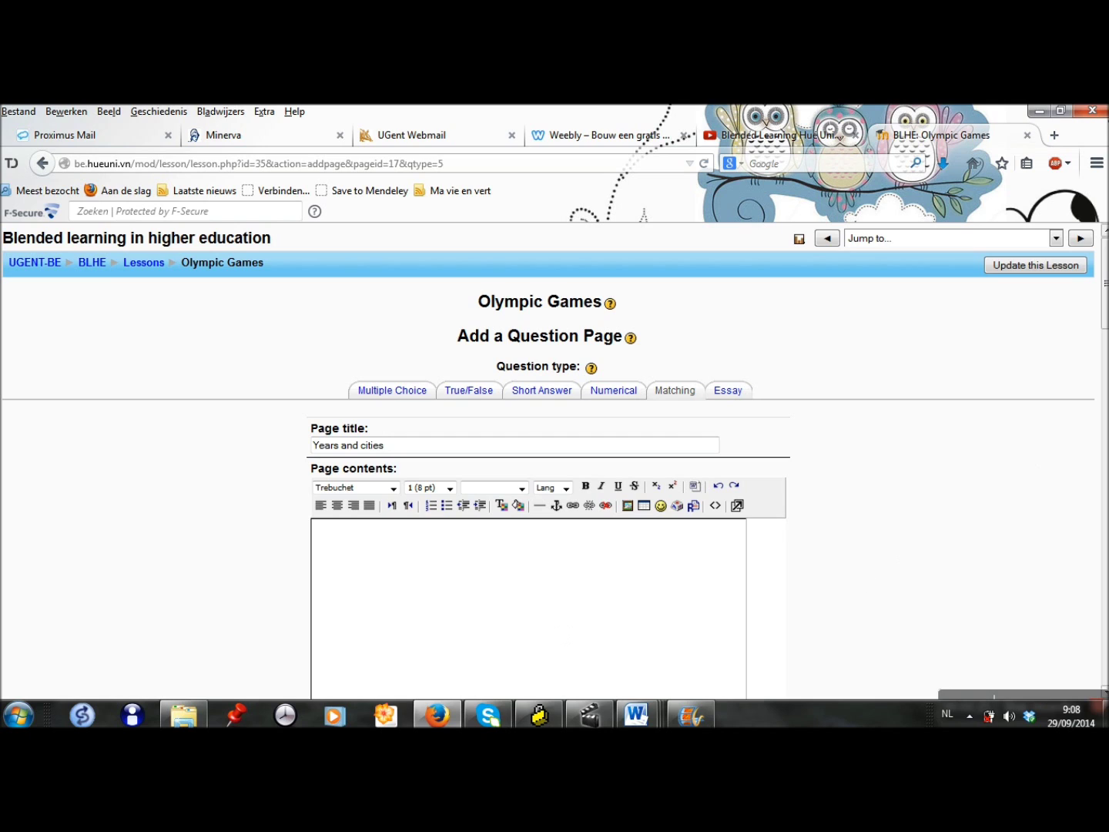
# - Enter "Match the right year with the right city and country." as the contents of the "Years and cities" matching question
pyautogui.moveTo(1106, 269); pyautogui.dragTo(1107, 309)
pyautogui.click(614, 493)
pyautogui.write('Match the right year with the ri')
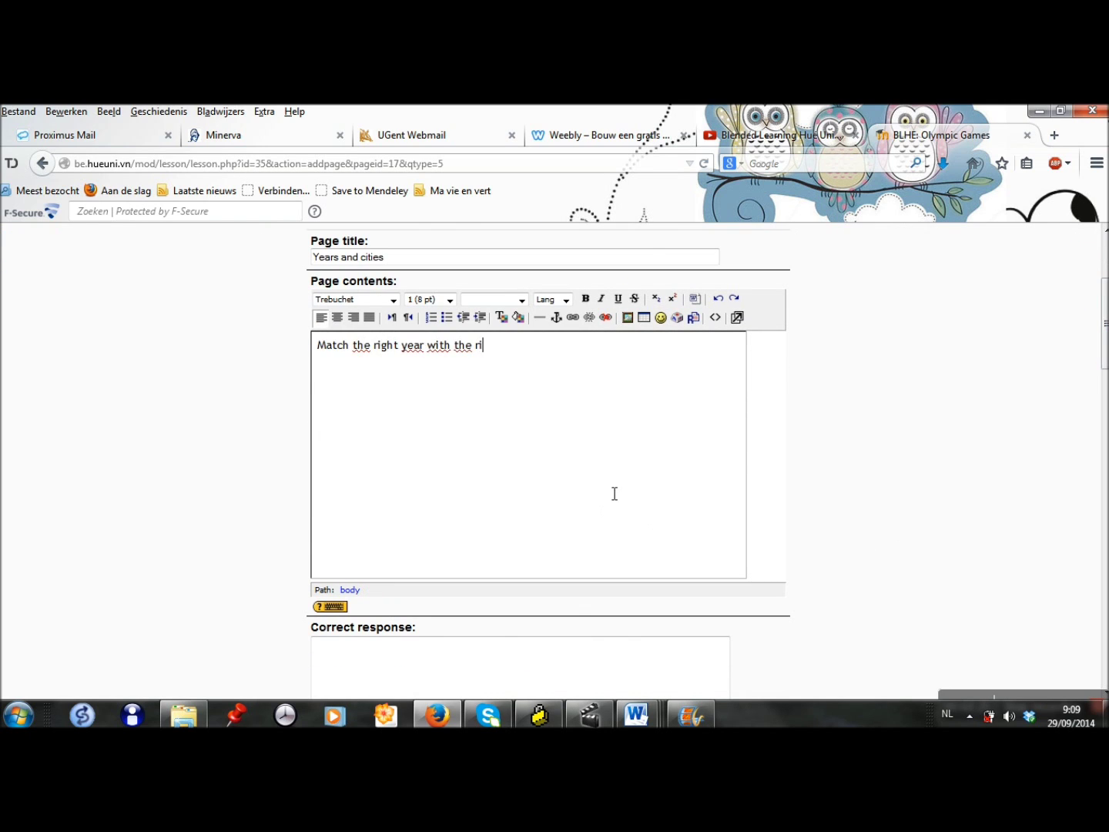
pyautogui.write('ght city and country.')
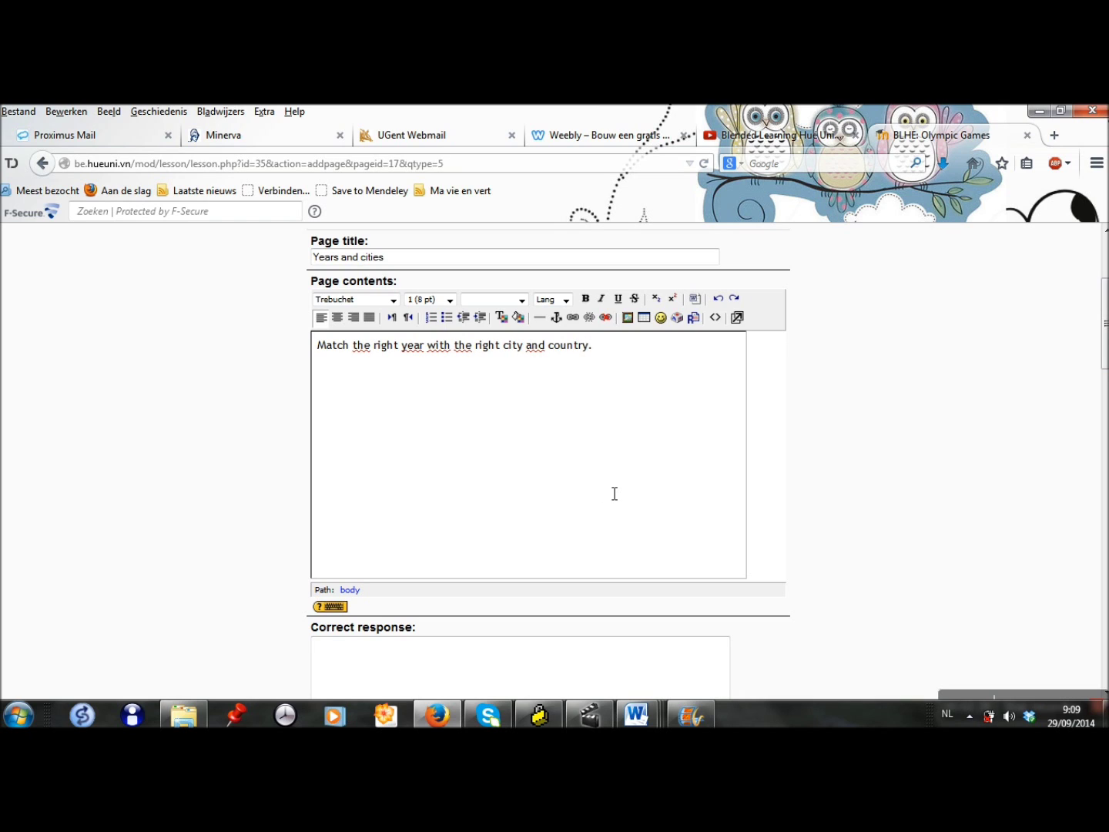
# - Enter correct response "Very good! You are an expert of the Olympic Games!", wrong response "Not correct! Try again!", and match 2004 with "Athens, Greece"
pyautogui.scroll(-6, 753, 522)
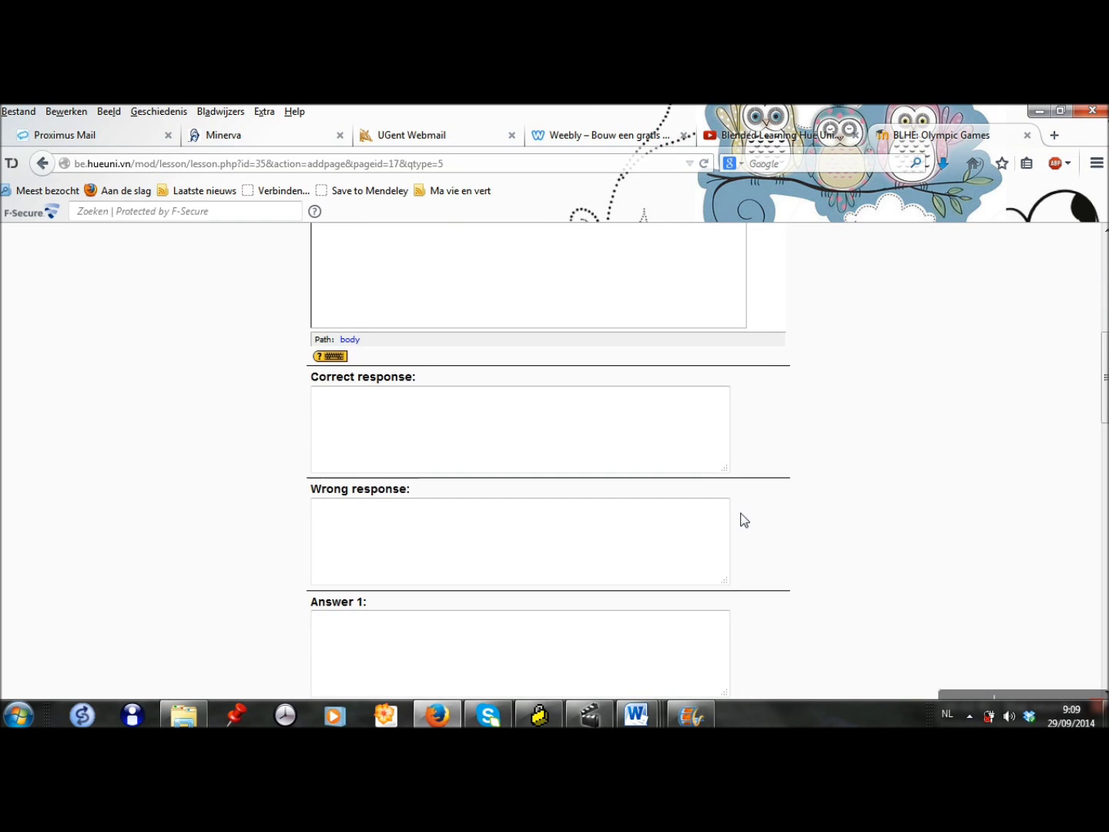
pyautogui.click(466, 366)
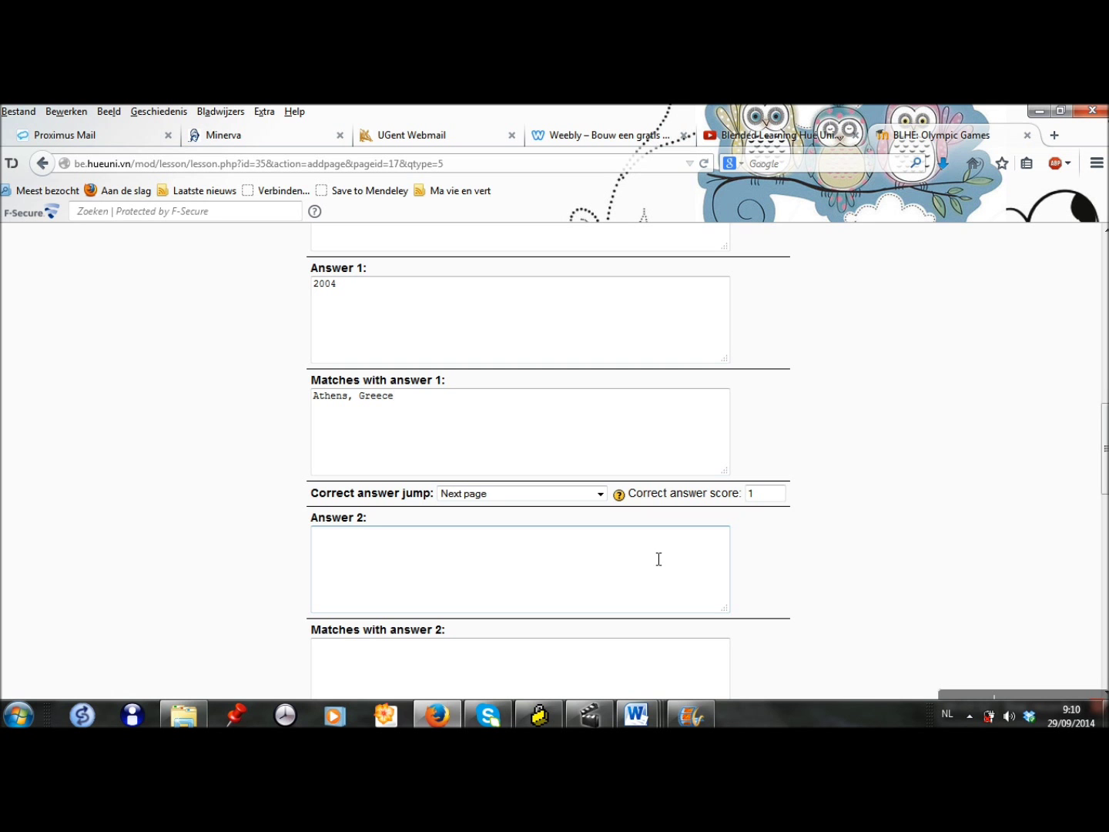
# - Keep the correct answer jump at Next page and match Answer 2, 2008, with "Bejing, China"
pyautogui.scroll(-2, 654, 559)
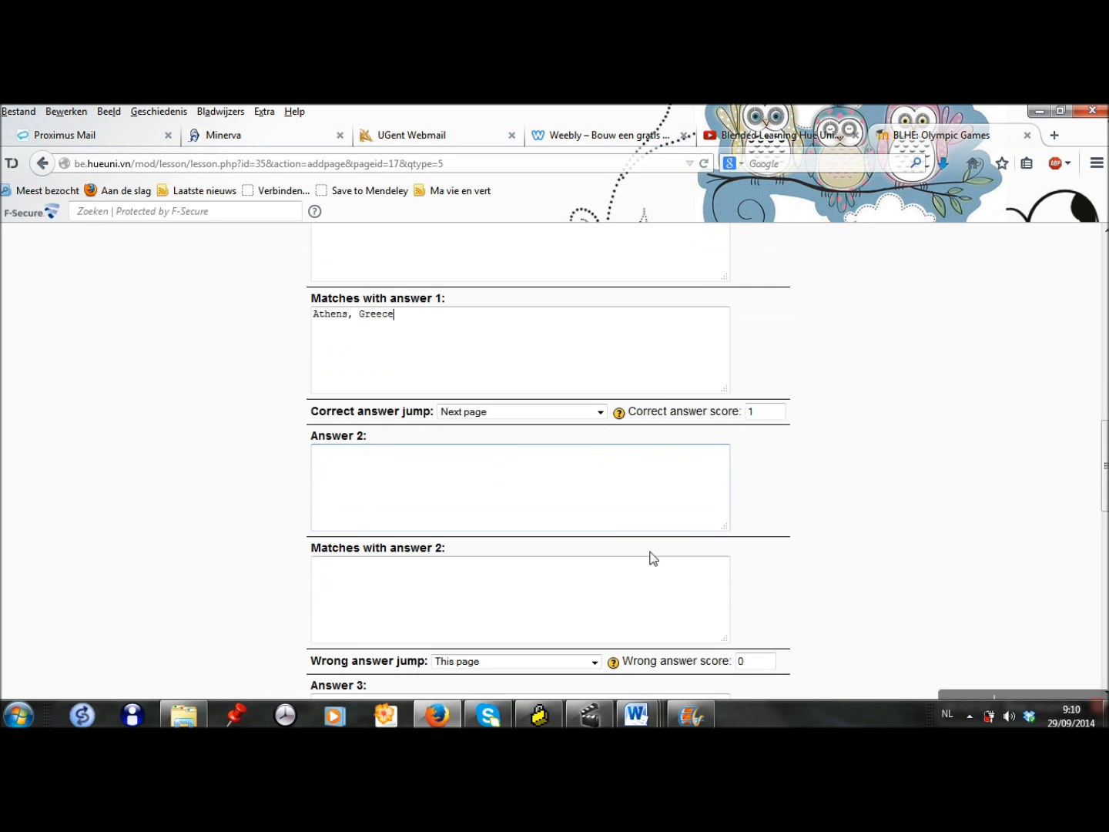
pyautogui.click(600, 411)
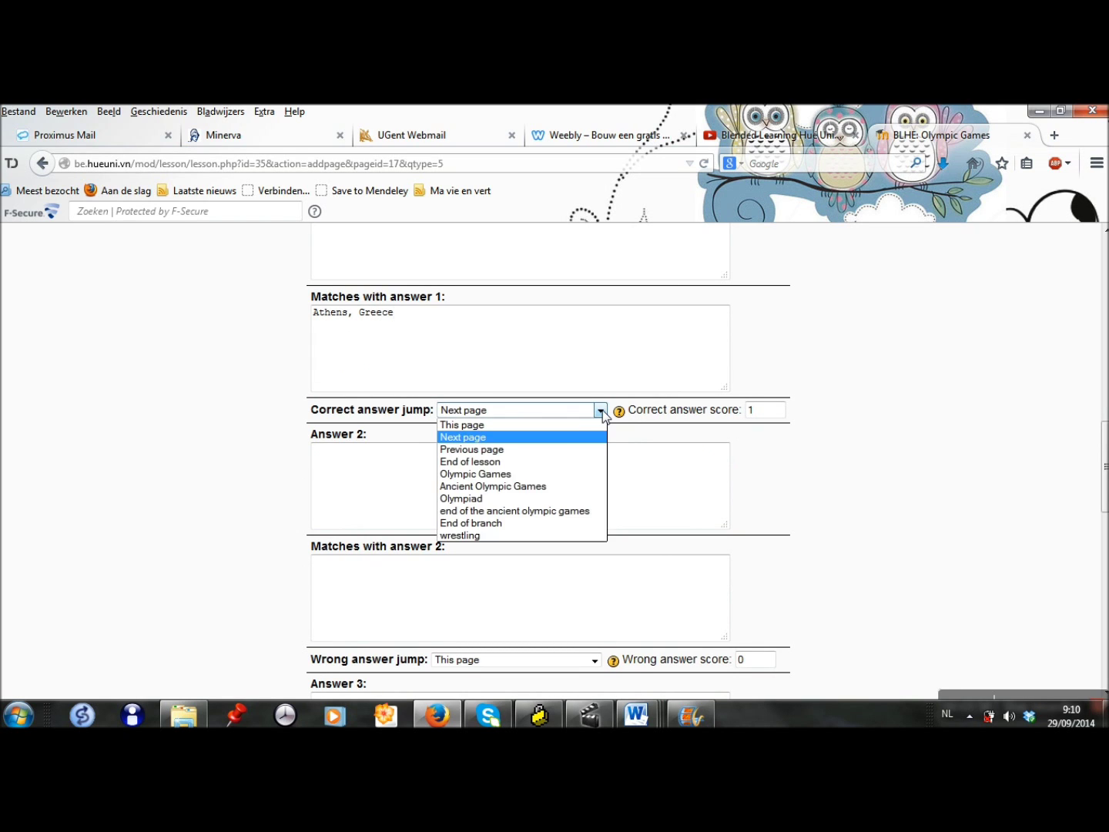
pyautogui.click(601, 412)
pyautogui.click(563, 478)
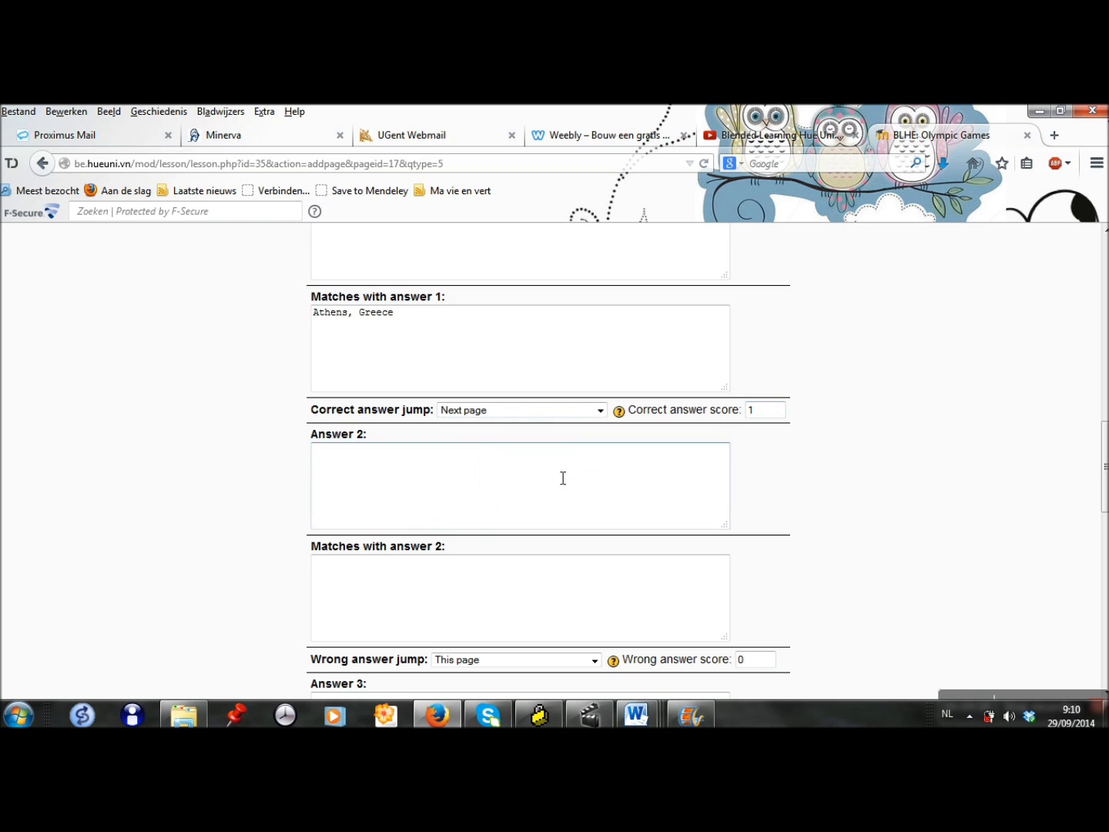
pyautogui.scroll(-1, 1105, 462)
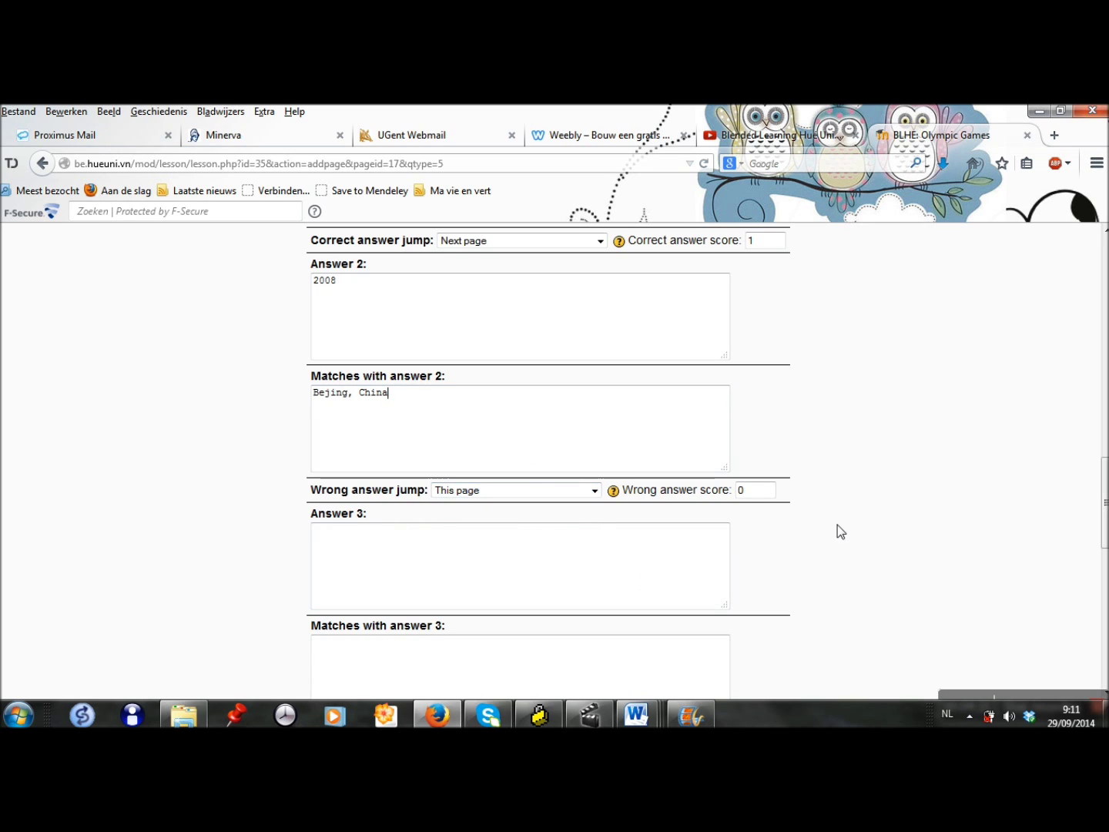
# - Match 2012 with "London, UK" and 2016 with "Rio de Janeiro, Brazil", and add the matching question page to the lesson
pyautogui.scroll(-4, 1063, 554)
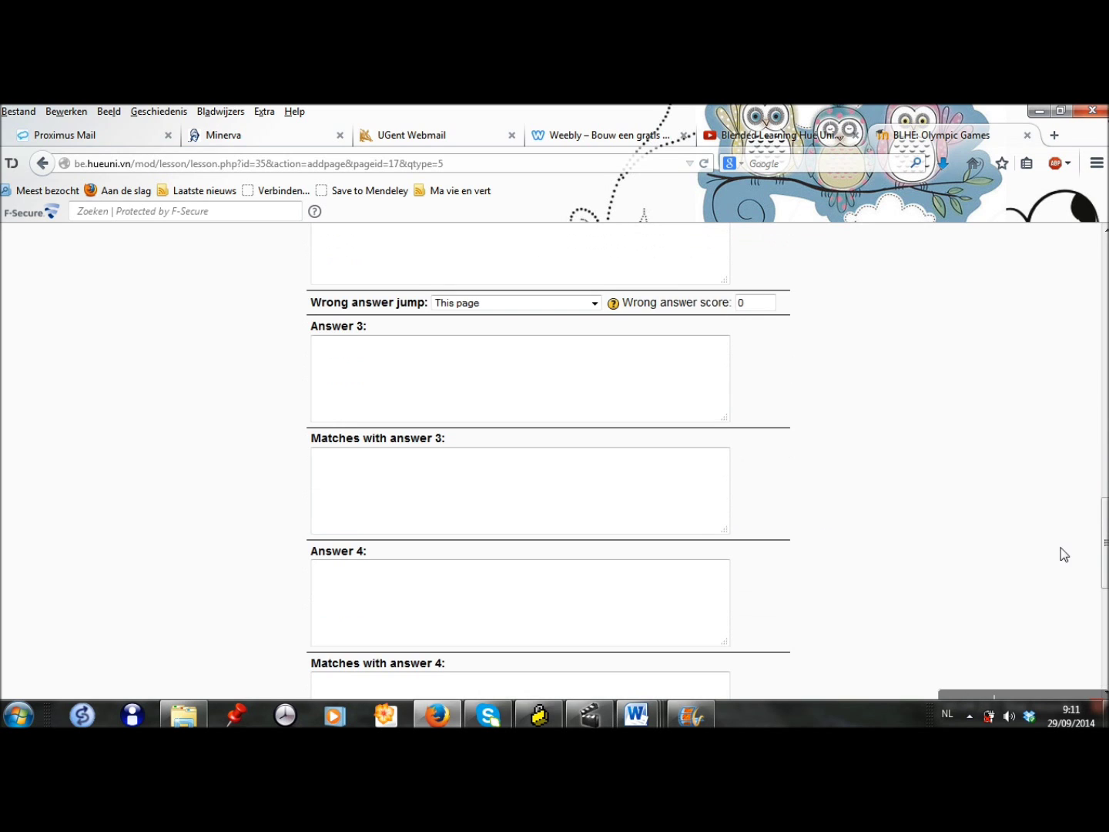
pyautogui.click(471, 379)
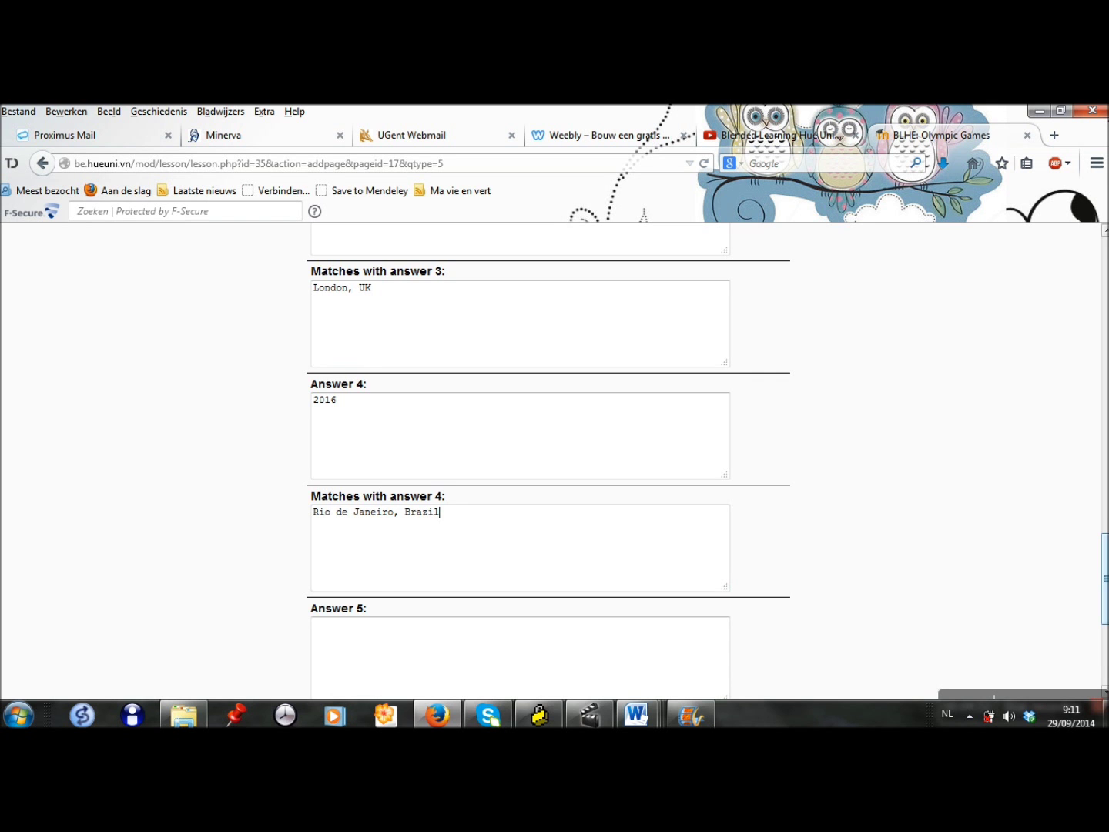
pyautogui.scroll(-4, 1102, 611)
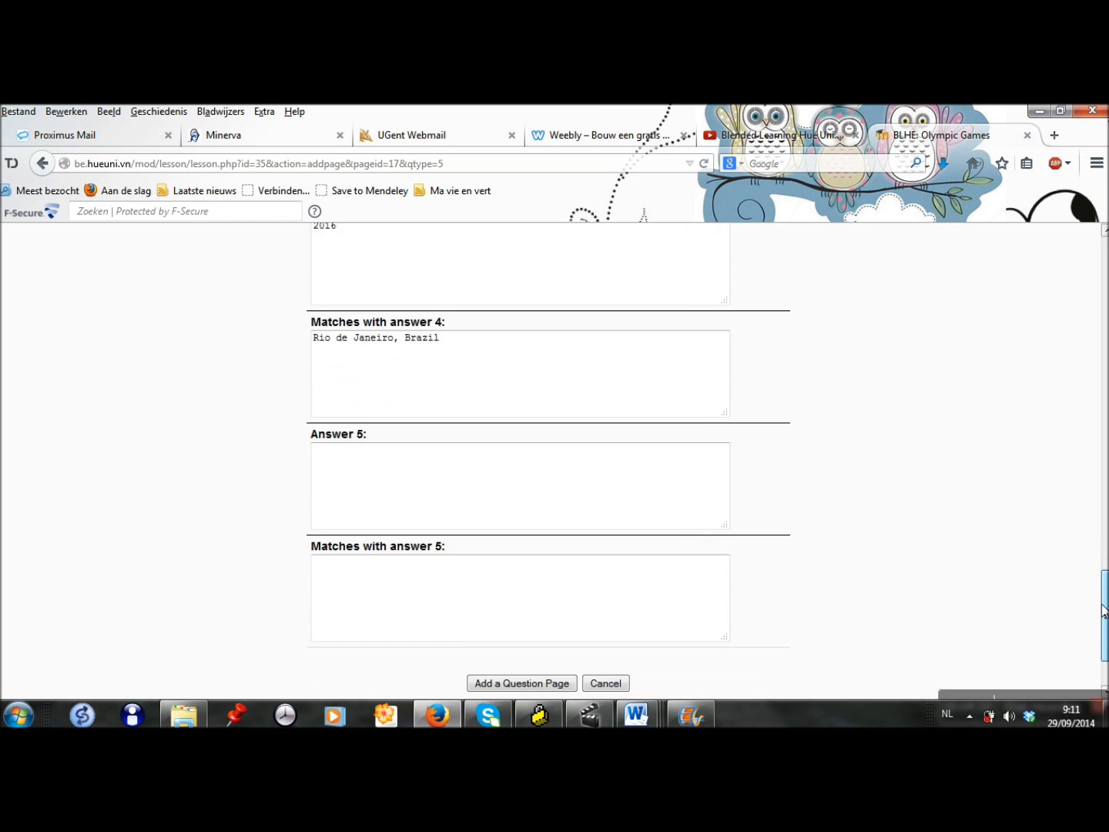
pyautogui.scroll(-1, 1102, 611)
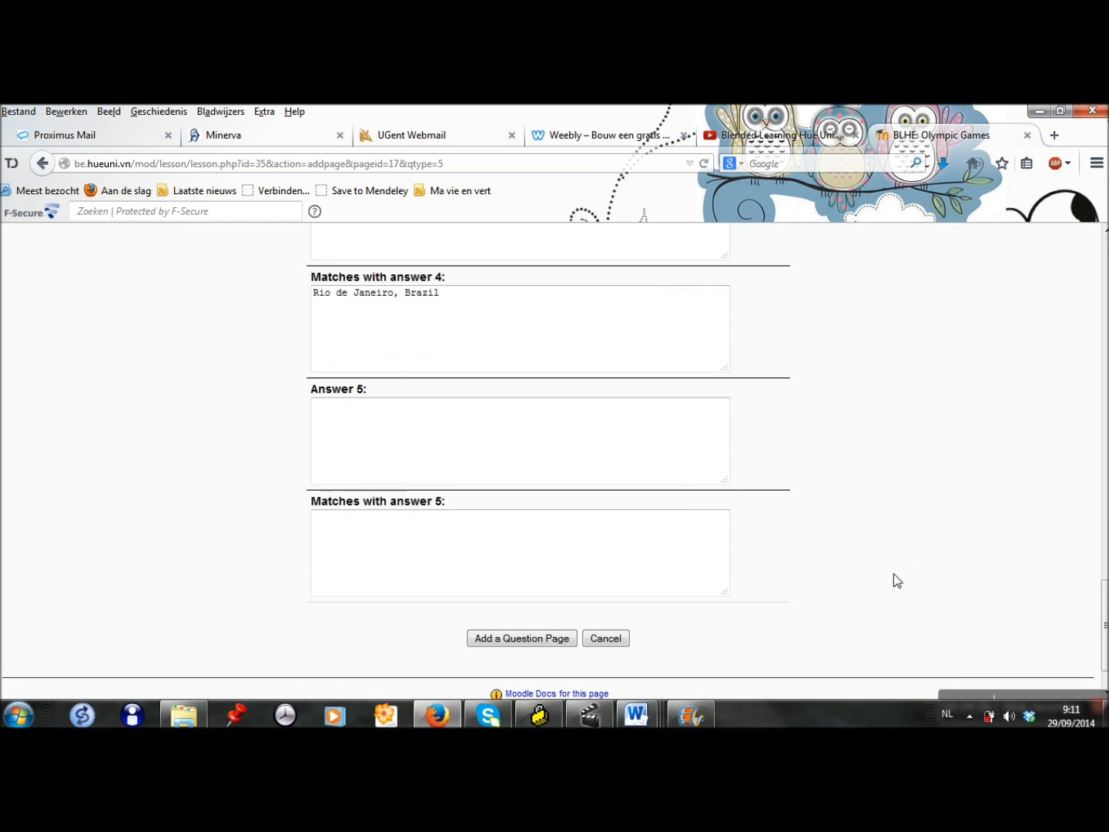
pyautogui.click(506, 640)
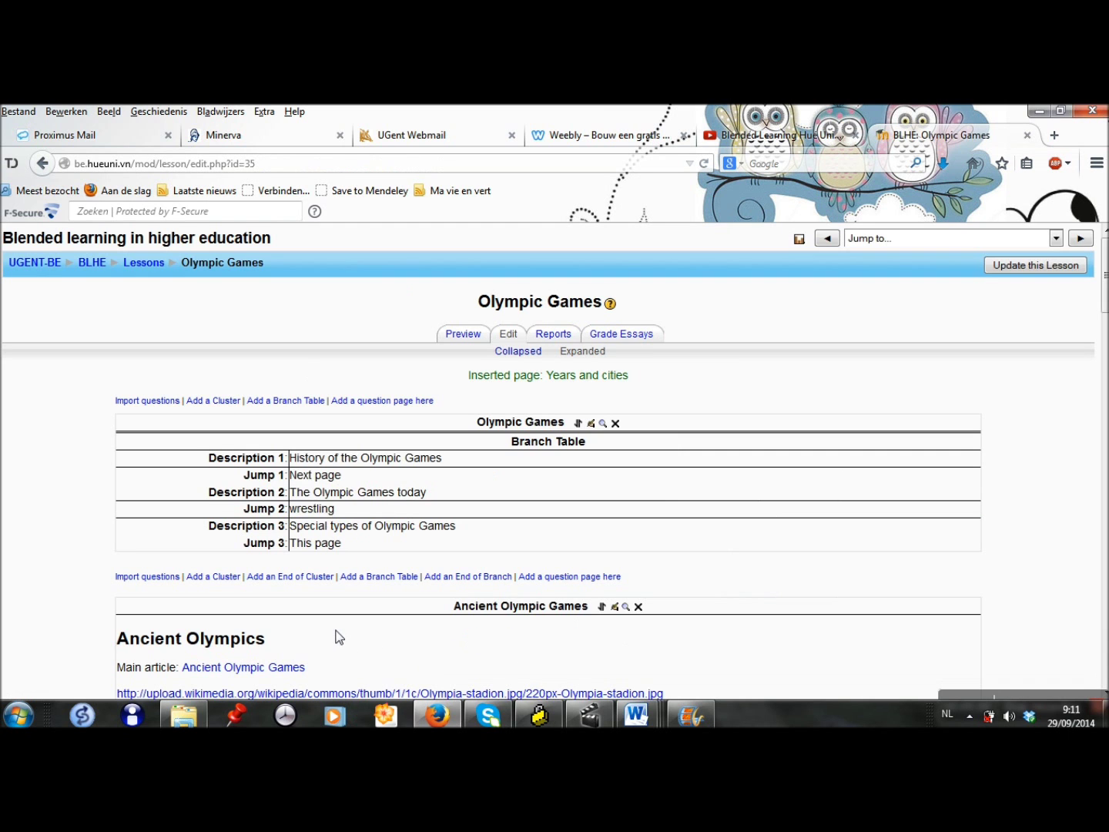
# - Review the new "Years and cities" question and add an End of Branch after it
pyautogui.scroll(-15, 801, 510)
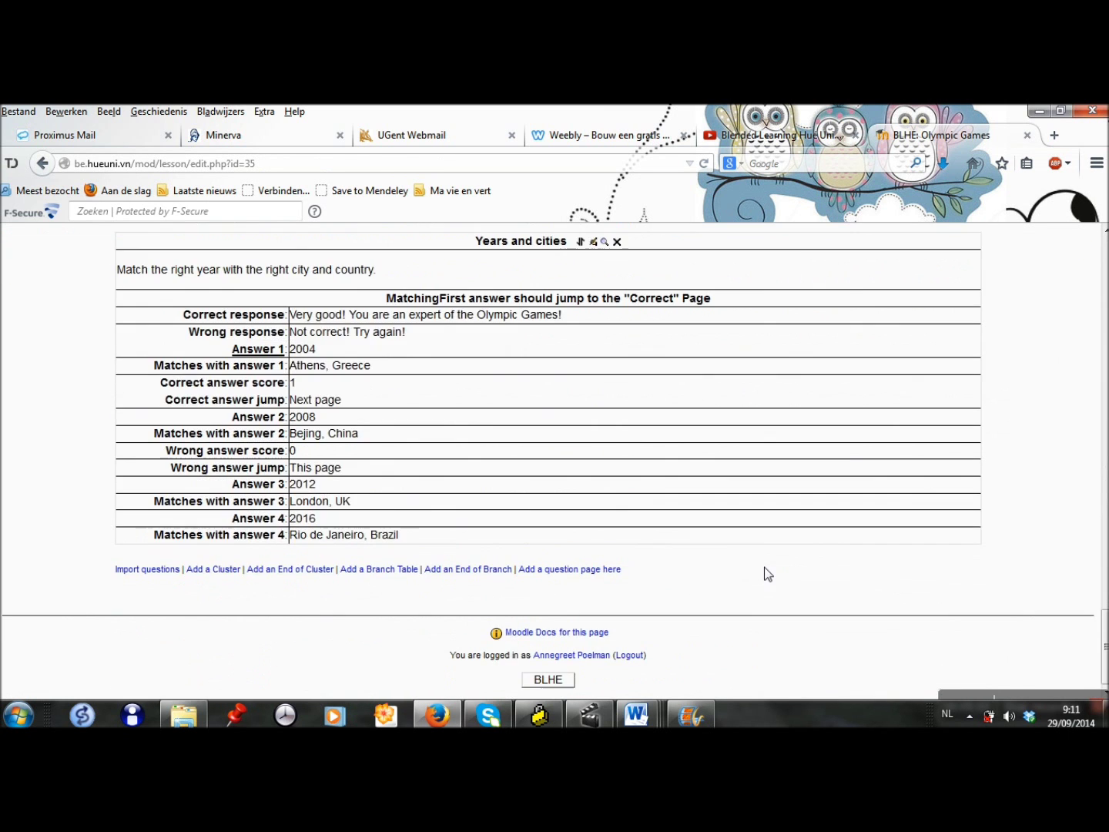
pyautogui.scroll(4, 761, 571)
pyautogui.scroll(-4, 758, 571)
pyautogui.click(445, 570)
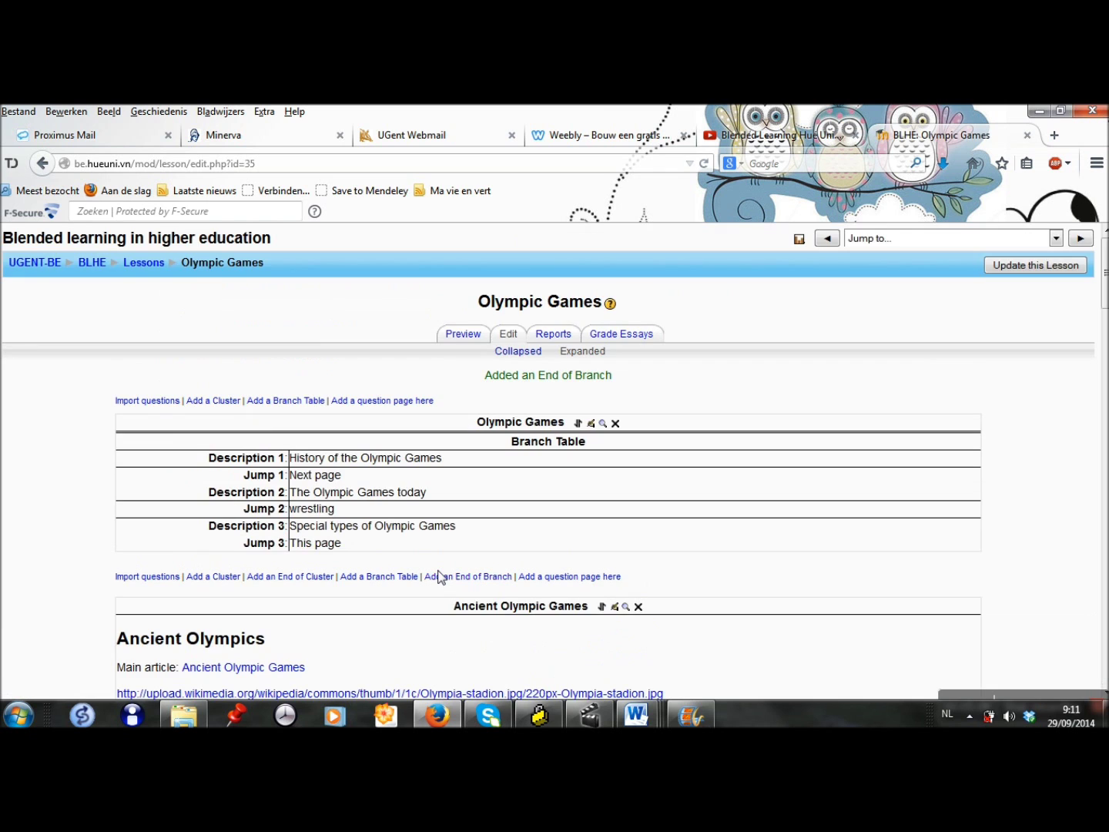
# - Start a short-answer question page after the last "End of branch", titled "paralympics", asking "What is the name of the Olympic Games for people with disabilities?"
pyautogui.scroll(-20, 439, 585)
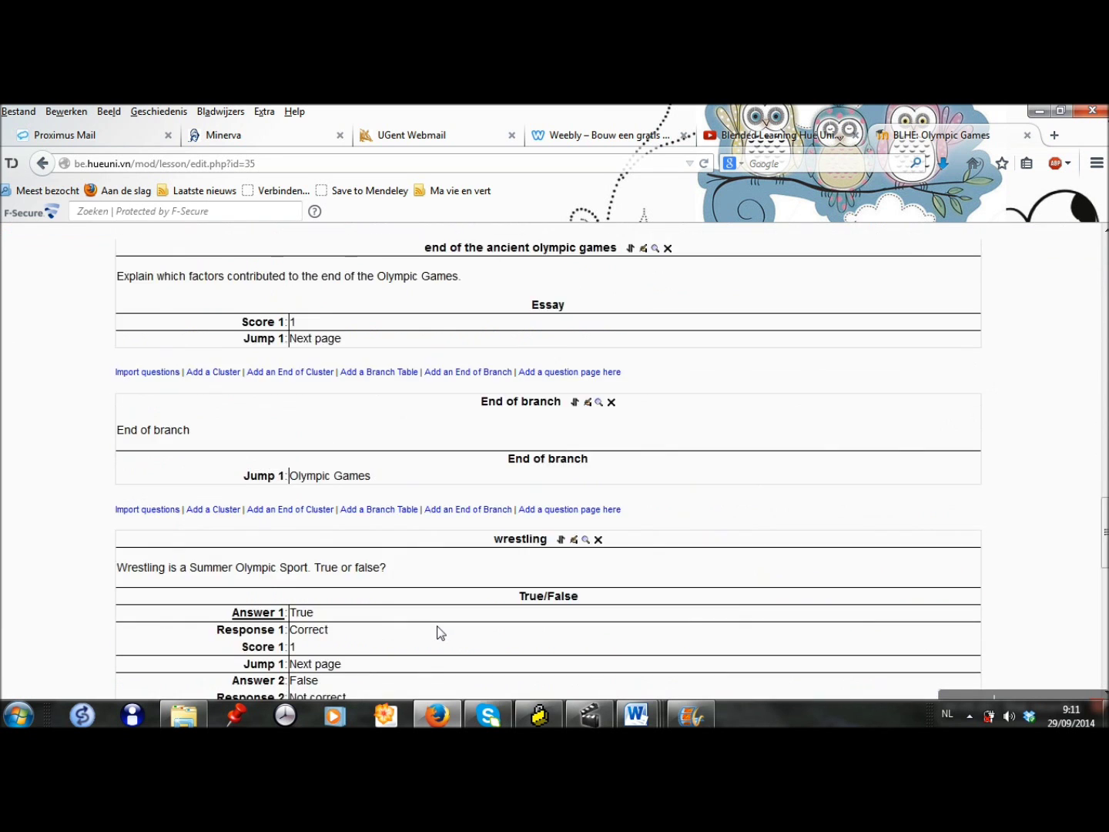
pyautogui.scroll(-3, 439, 627)
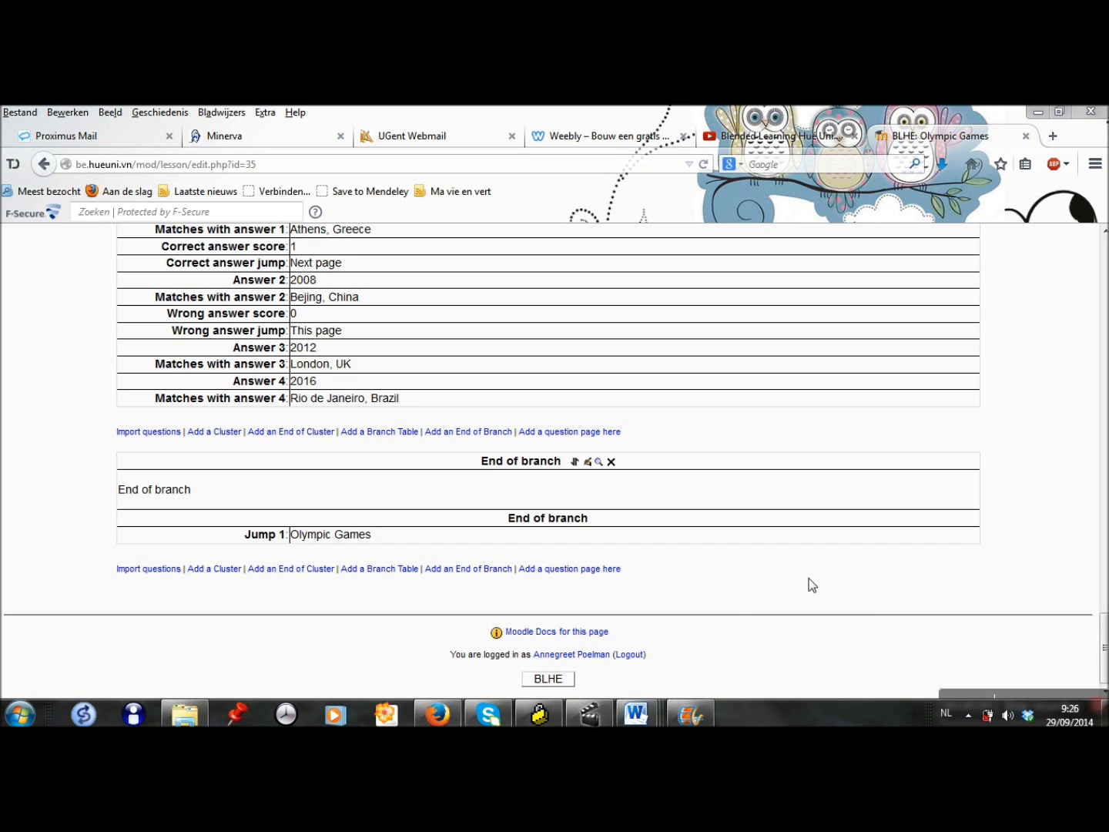
pyautogui.click(601, 569)
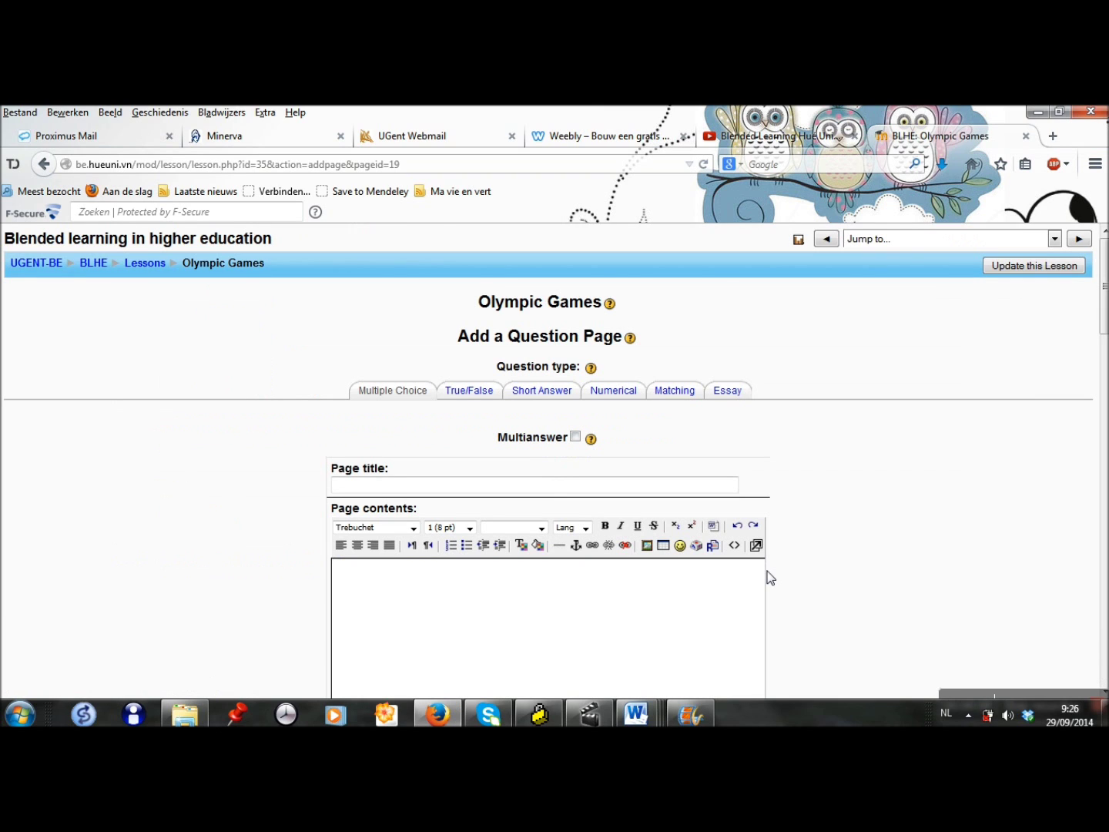
pyautogui.click(542, 397)
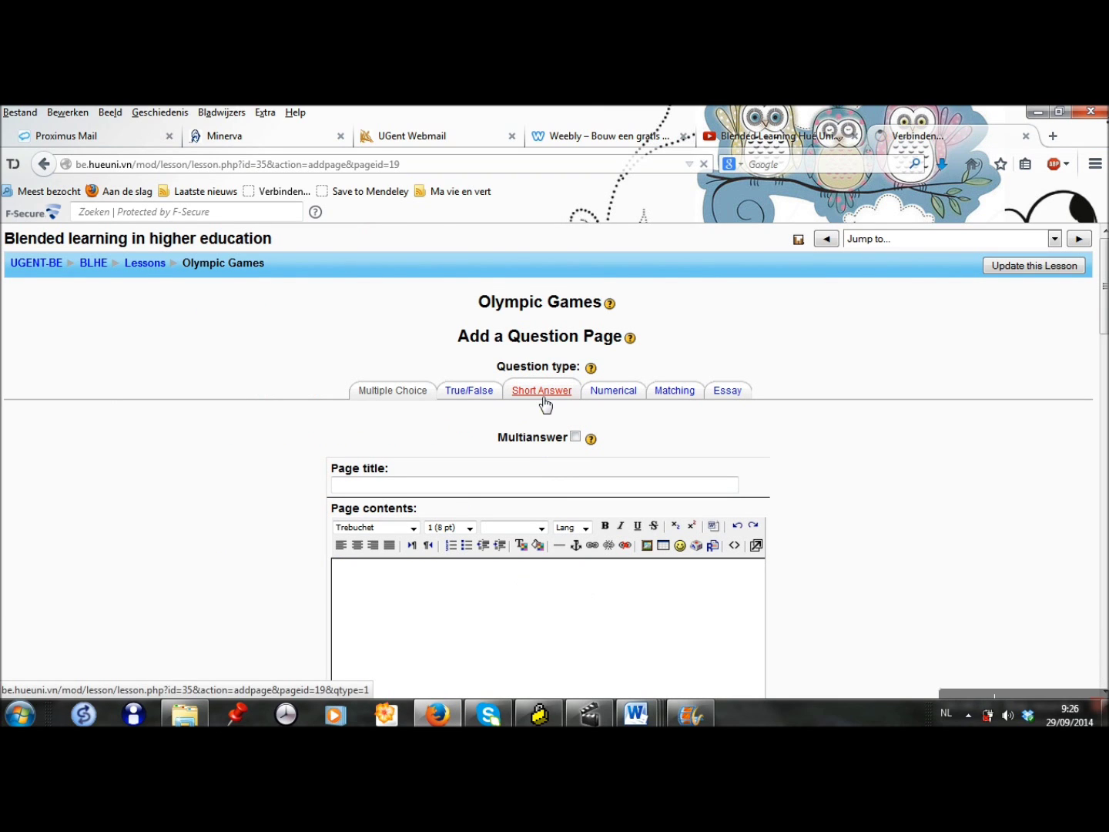
pyautogui.click(350, 486)
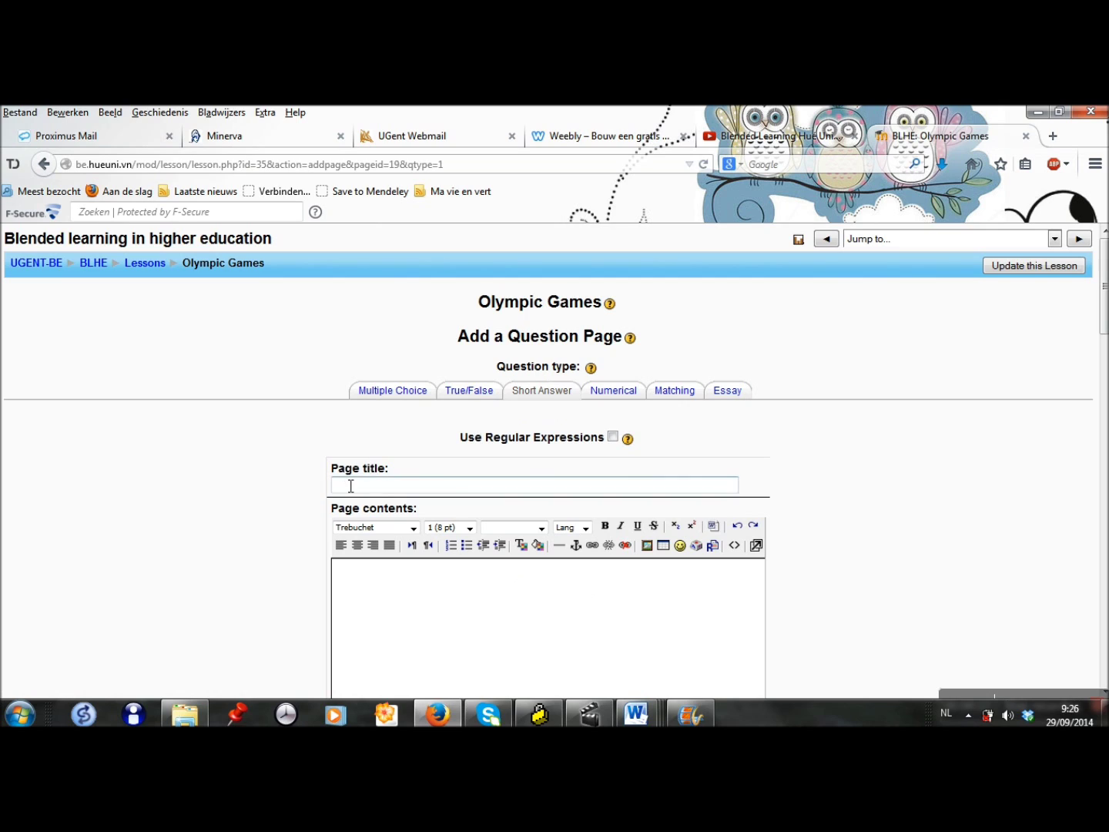
pyautogui.write('paralympics')
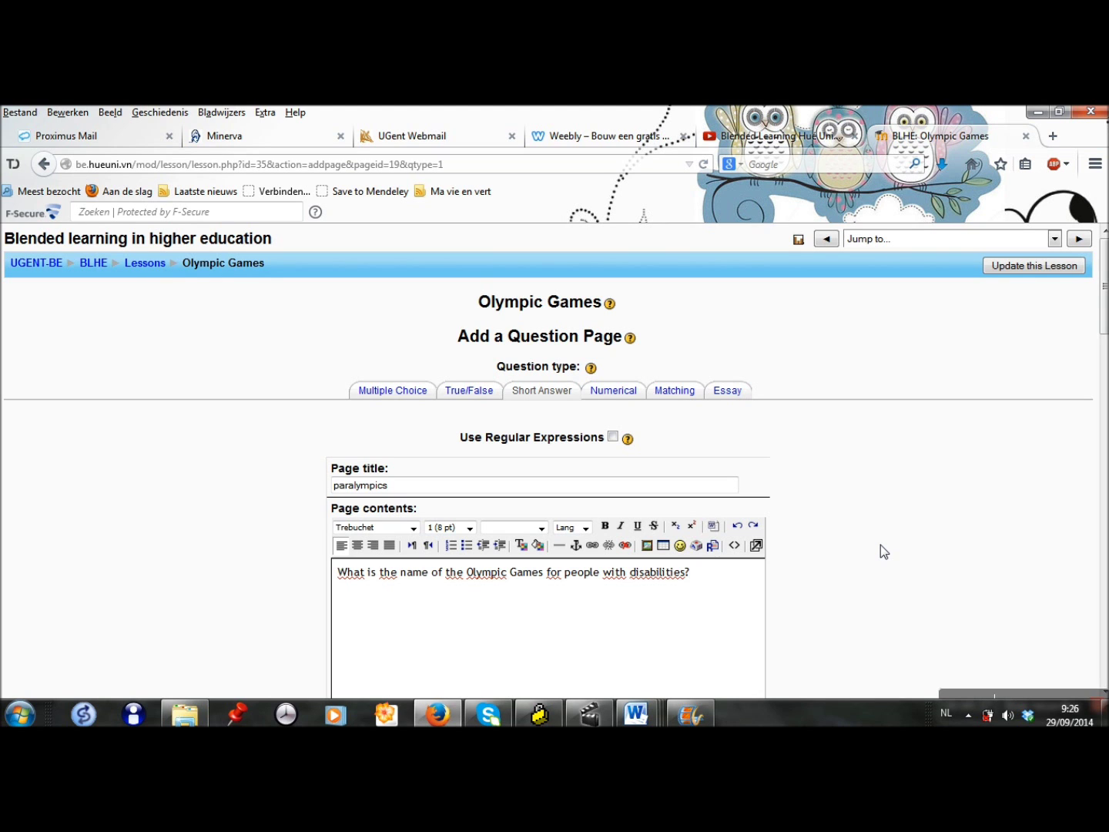
pyautogui.scroll(-5, 880, 543)
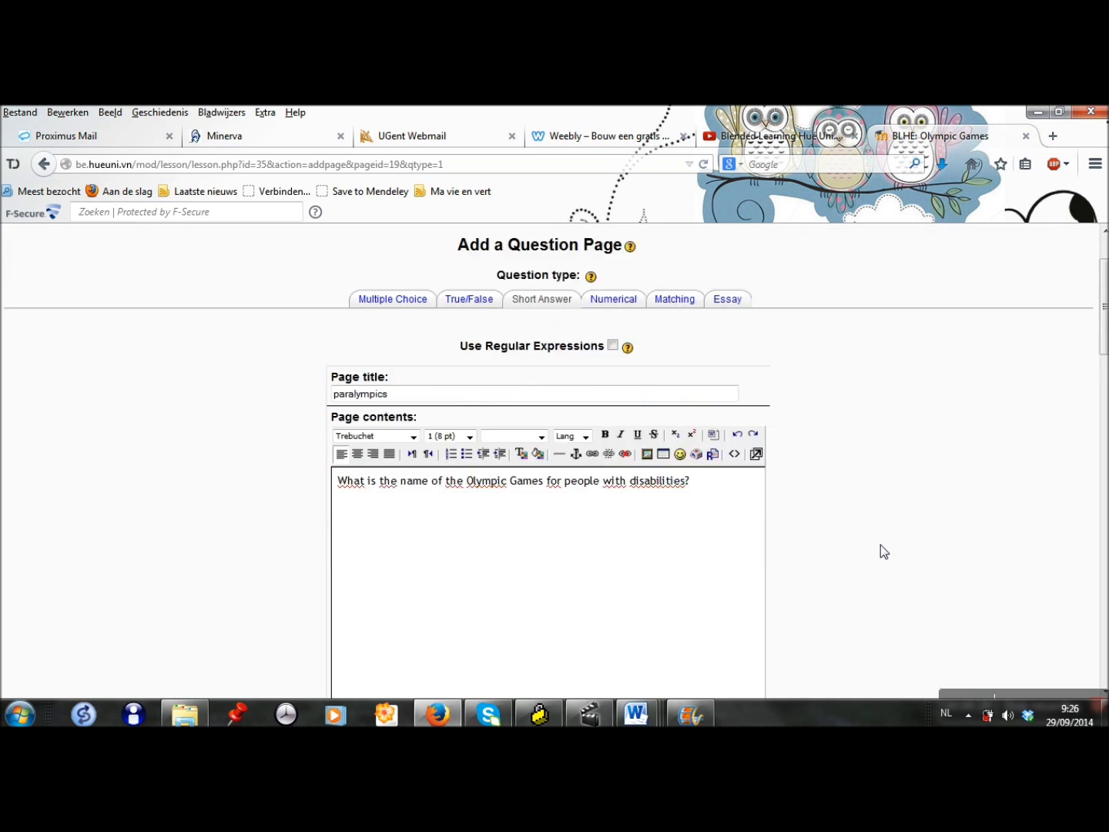
# - Enter "Paralympics" as Answer 1 with the response "Correct!"
pyautogui.scroll(-2, 880, 543)
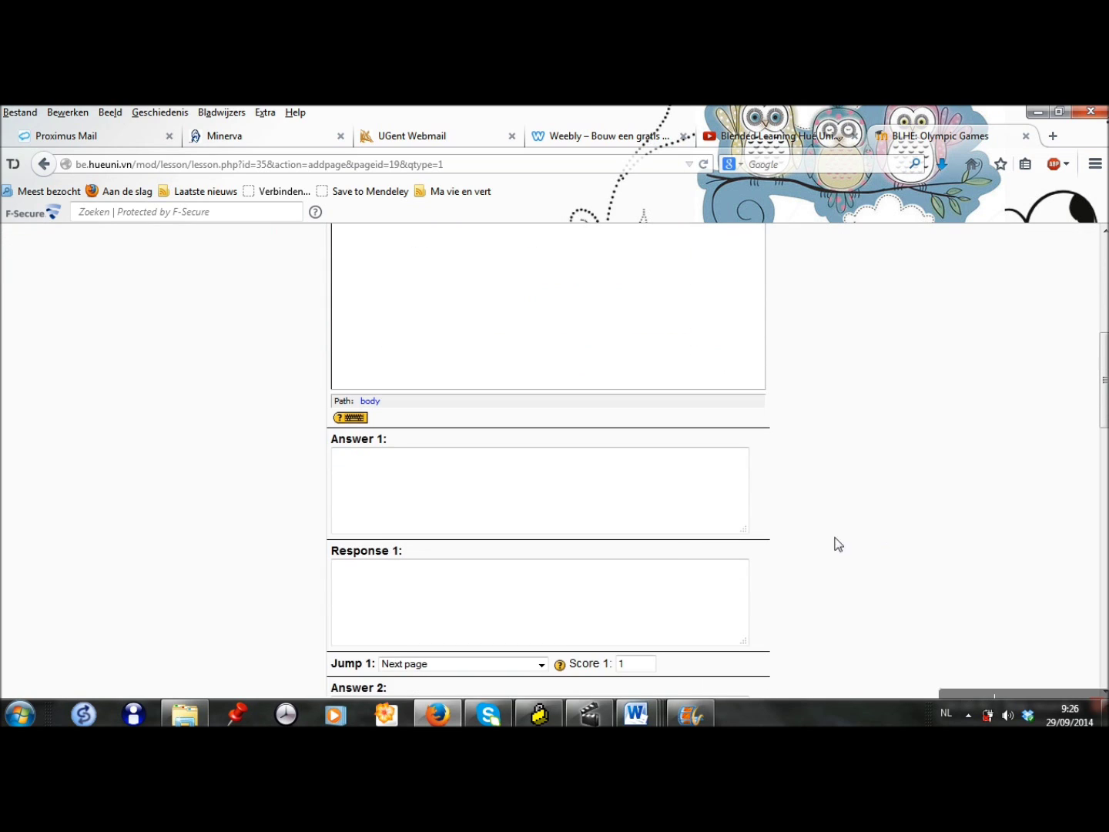
pyautogui.click(502, 524)
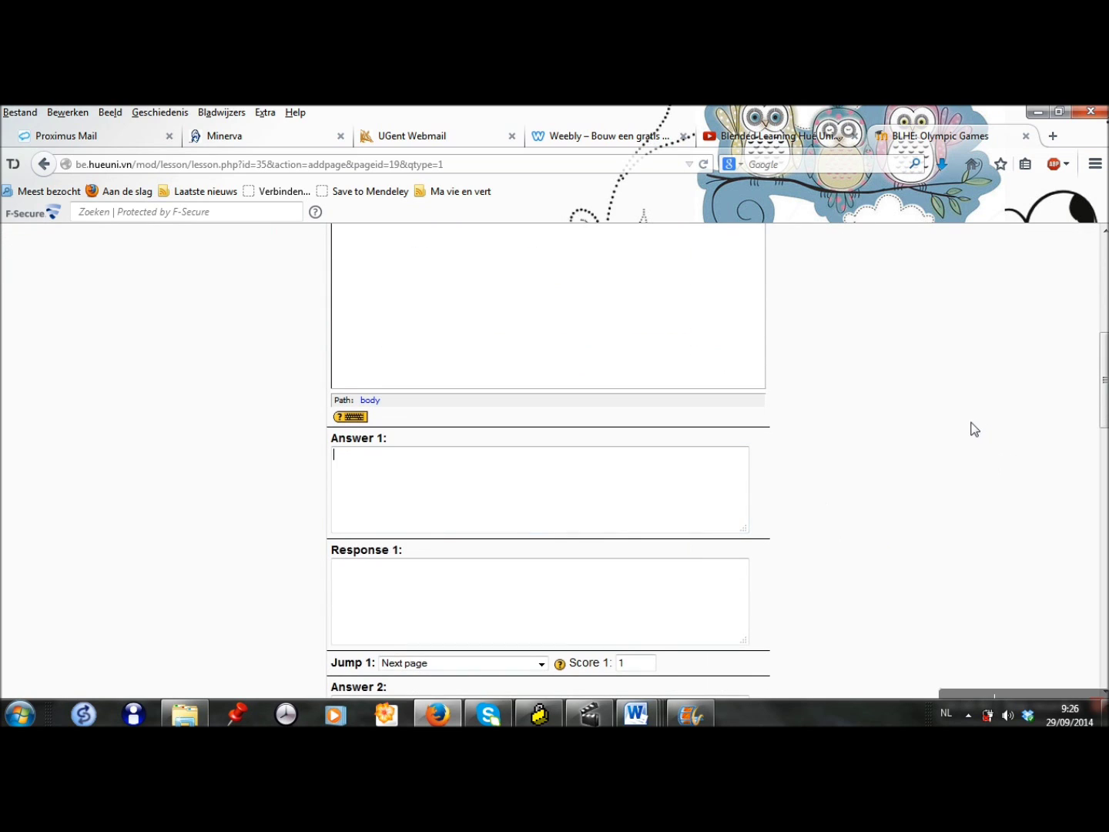
pyautogui.scroll(-2, 971, 428)
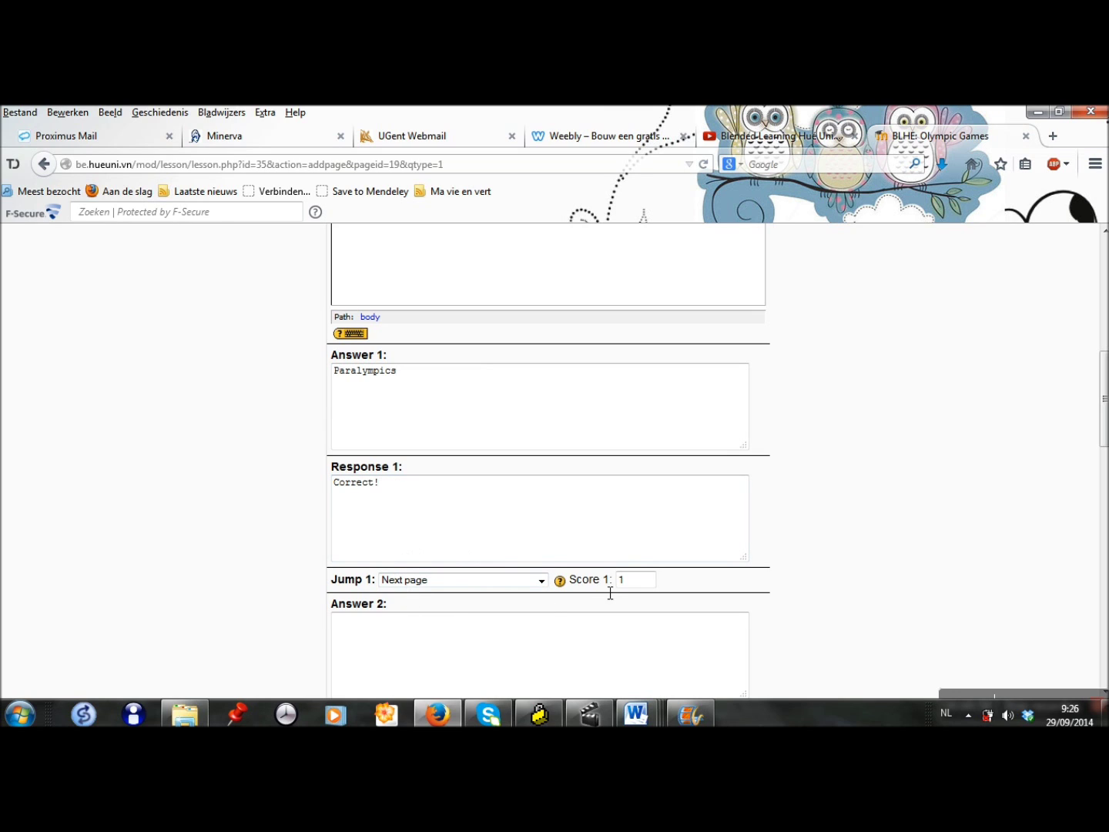
# - Enter the lowercase spelling "paralympics" as Answer 2 with the response "Correct!"
pyautogui.scroll(-3, 697, 600)
pyautogui.scroll(-1, 701, 602)
pyautogui.click(489, 495)
pyautogui.write('pa')
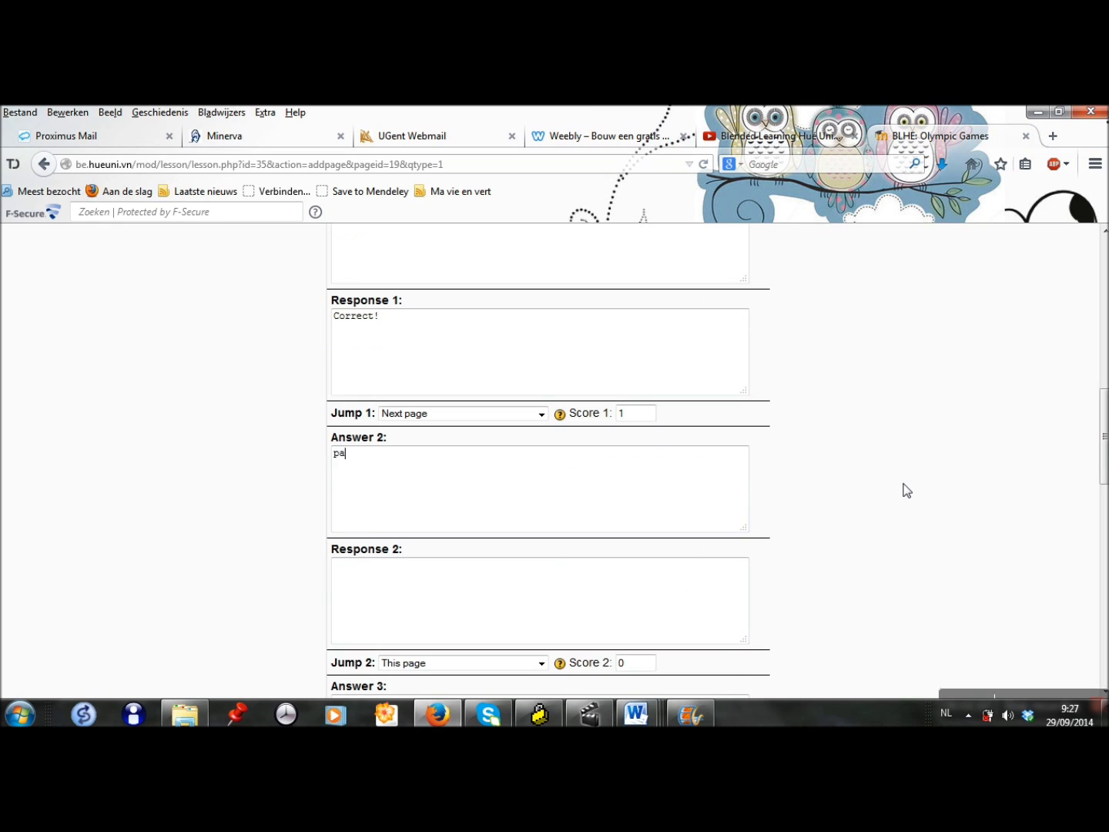
pyautogui.write('ralympics')
pyautogui.click(545, 596)
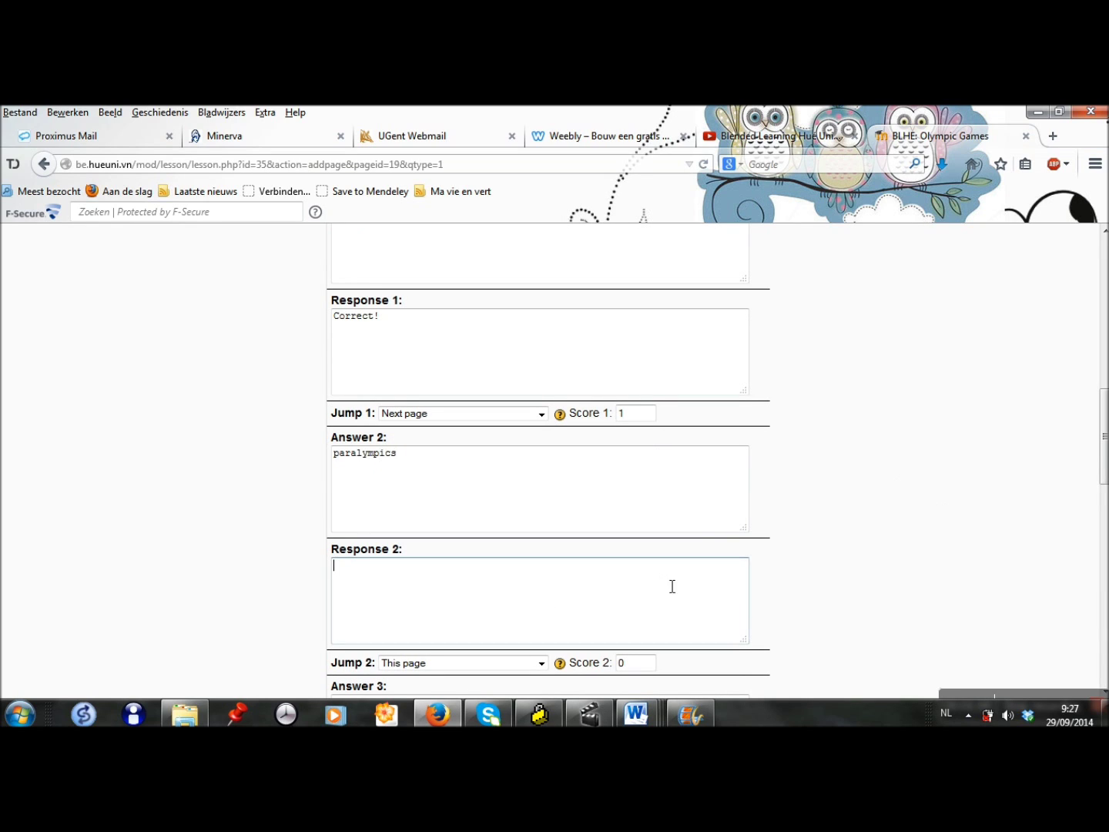
pyautogui.write('Corr')
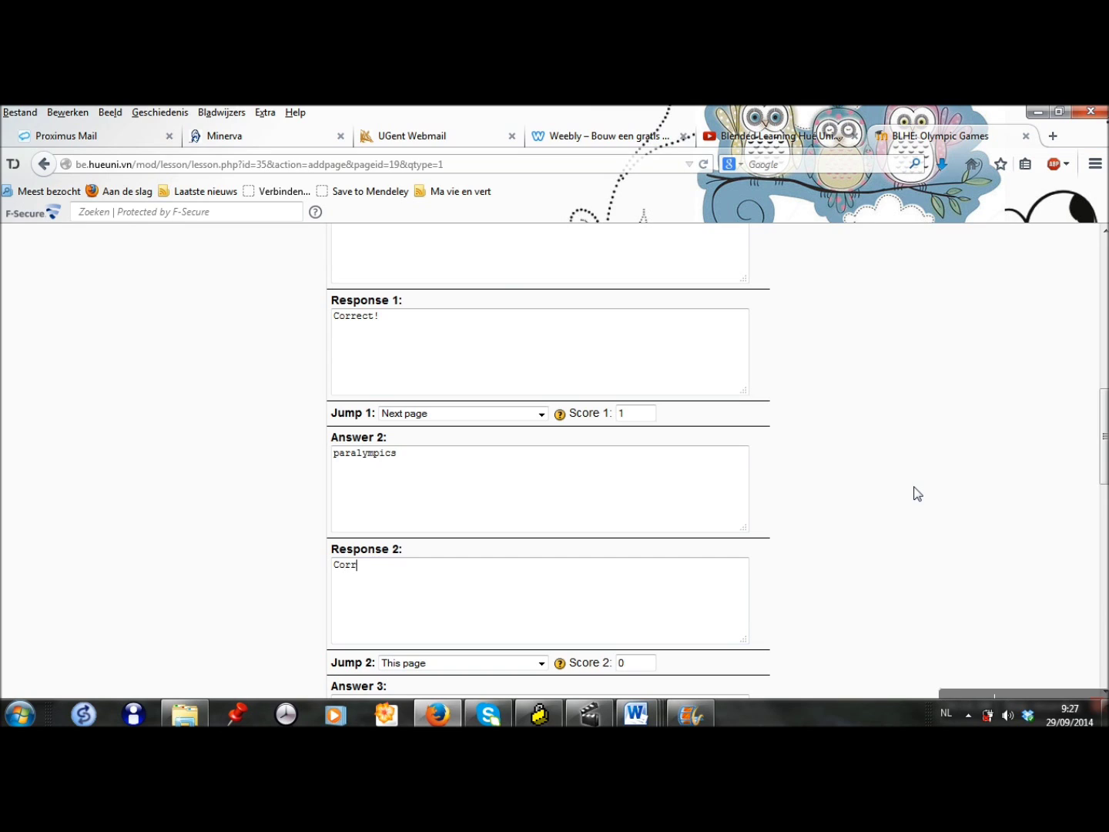
pyautogui.write('ect!')
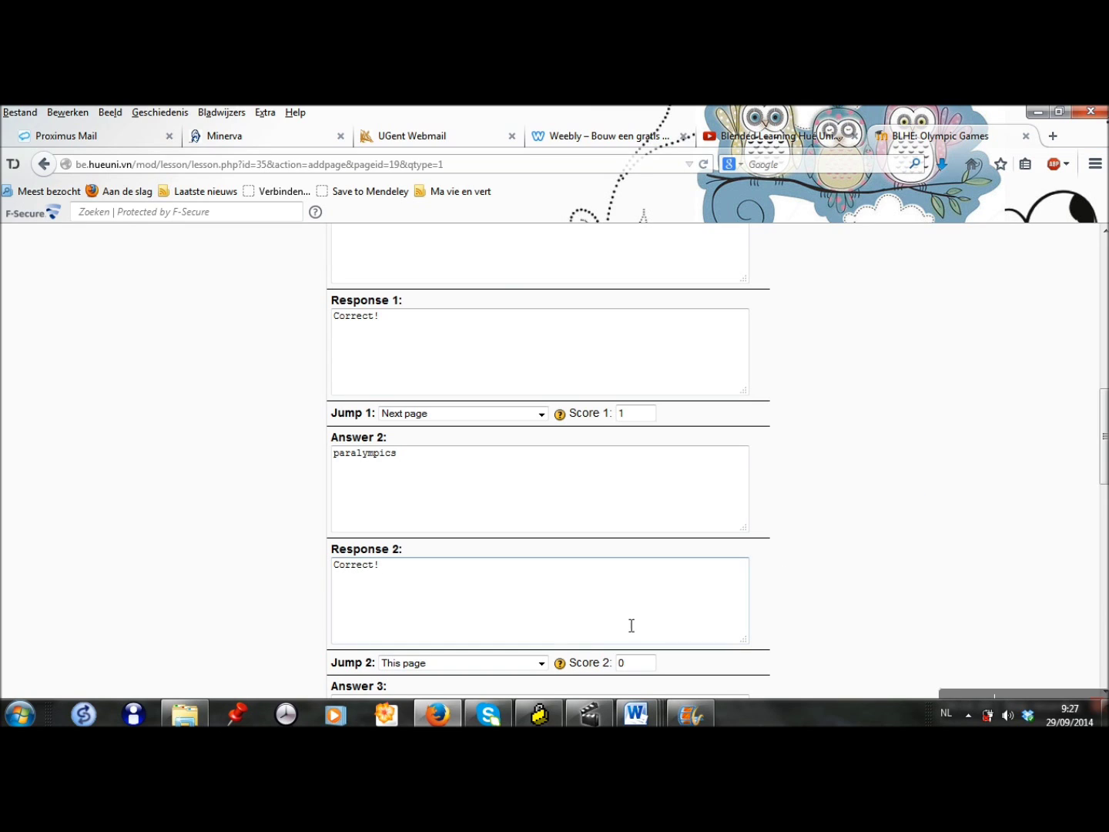
# - Set Answer 2's jump to Next page and its score to 1, and add the short-answer question page to the lesson
pyautogui.click(542, 664)
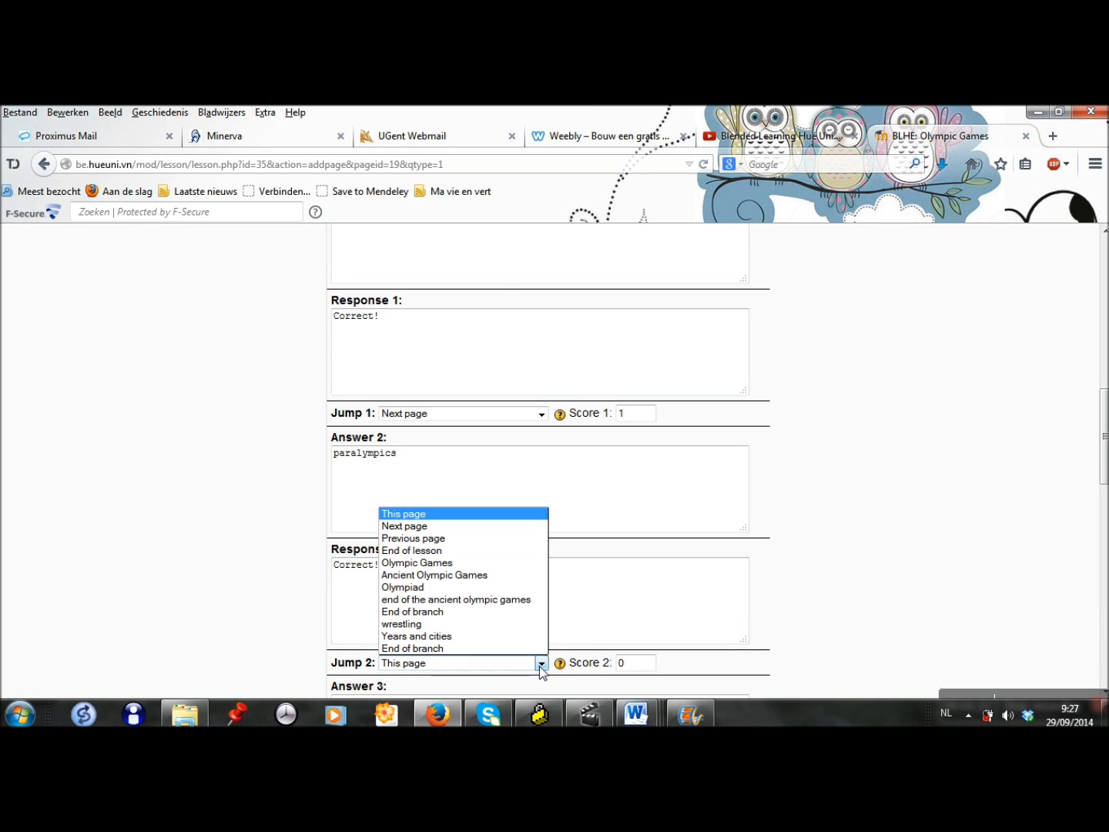
pyautogui.click(451, 526)
pyautogui.doubleClick(643, 664)
pyautogui.write('1')
pyautogui.click(905, 526)
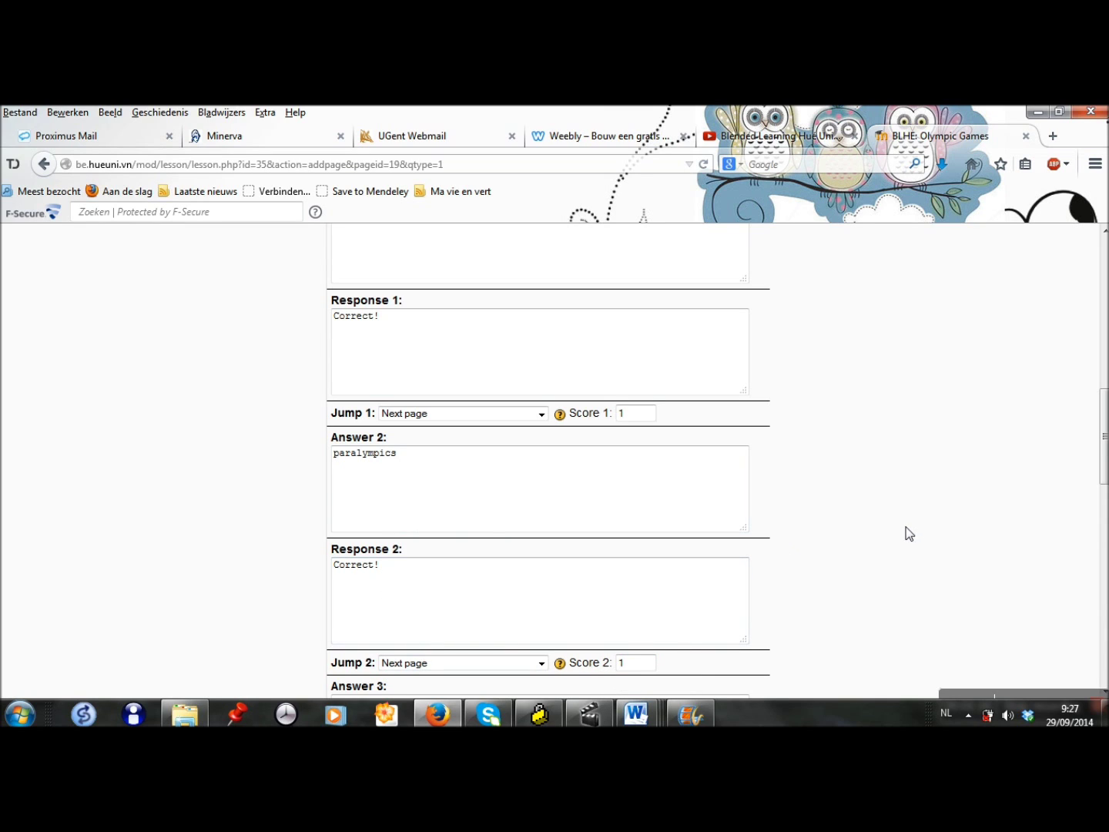
pyautogui.scroll(-10, 1097, 506)
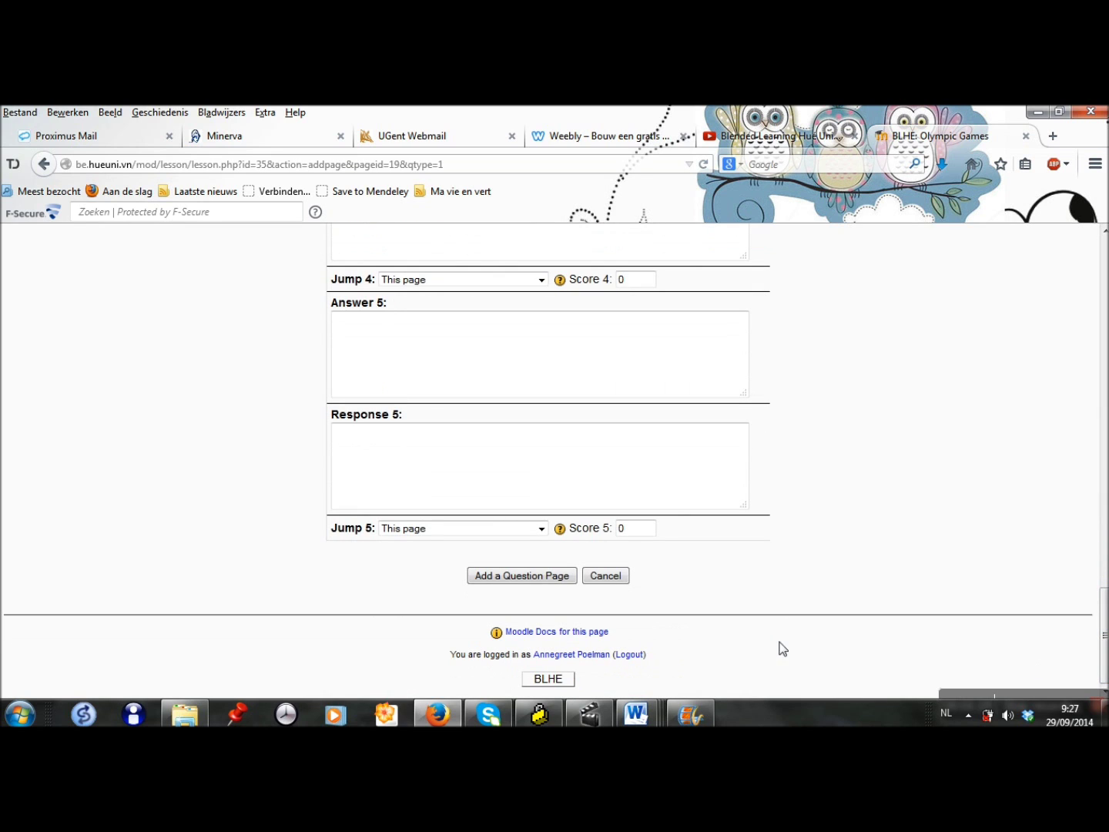
pyautogui.click(481, 576)
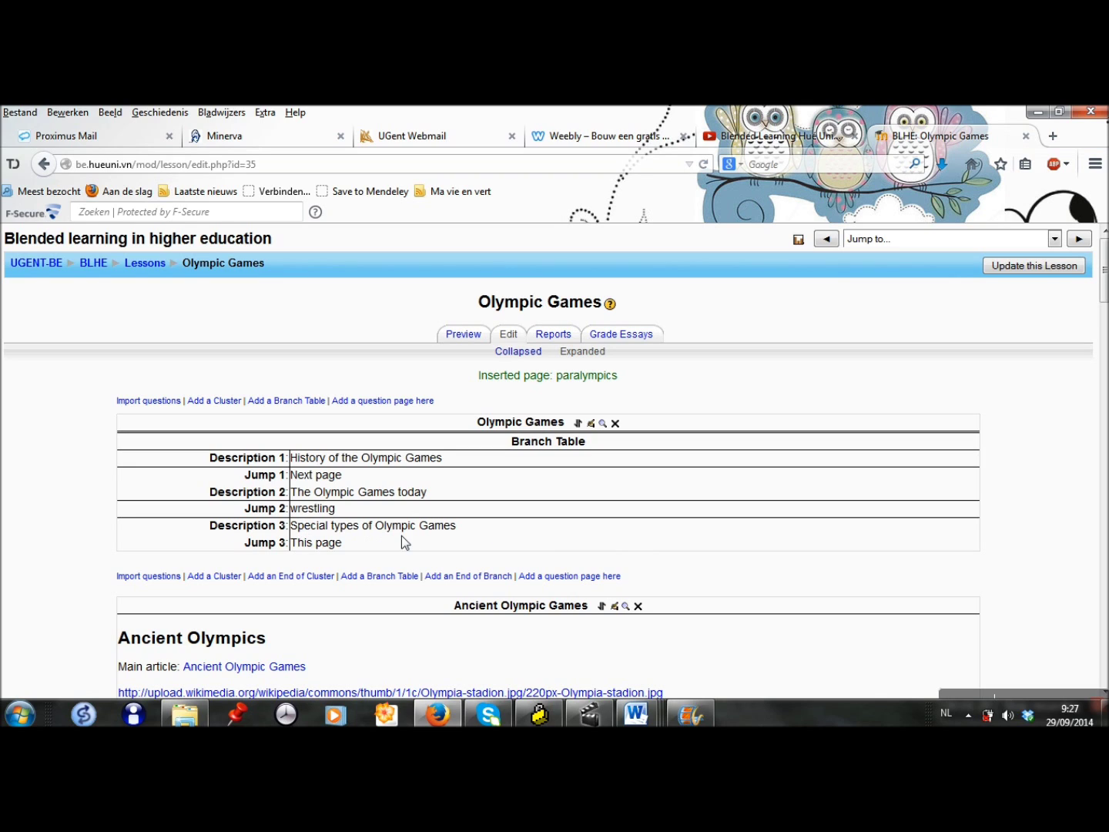
# - Edit the "Olympic Games" branch table so that "Special types of Olympic Games" jumps to the "paralympics" page, and save it
pyautogui.click(592, 423)
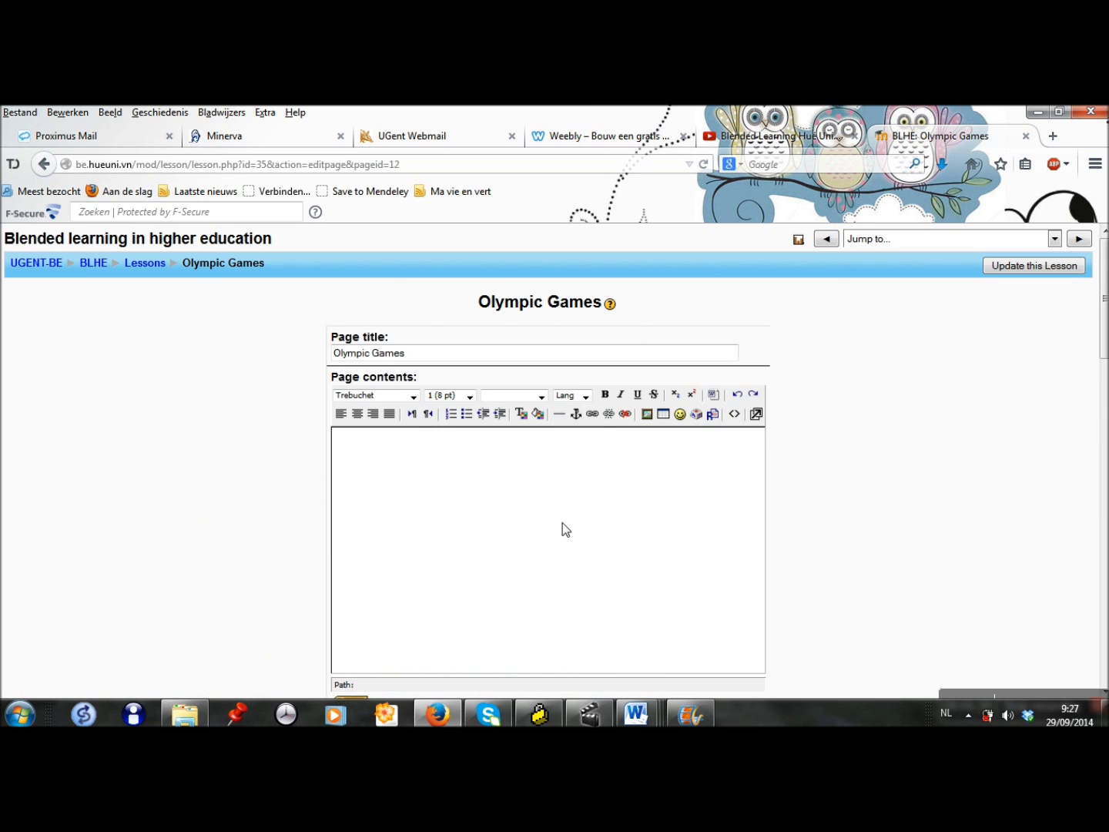
pyautogui.scroll(-20, 566, 525)
pyautogui.scroll(5, 572, 529)
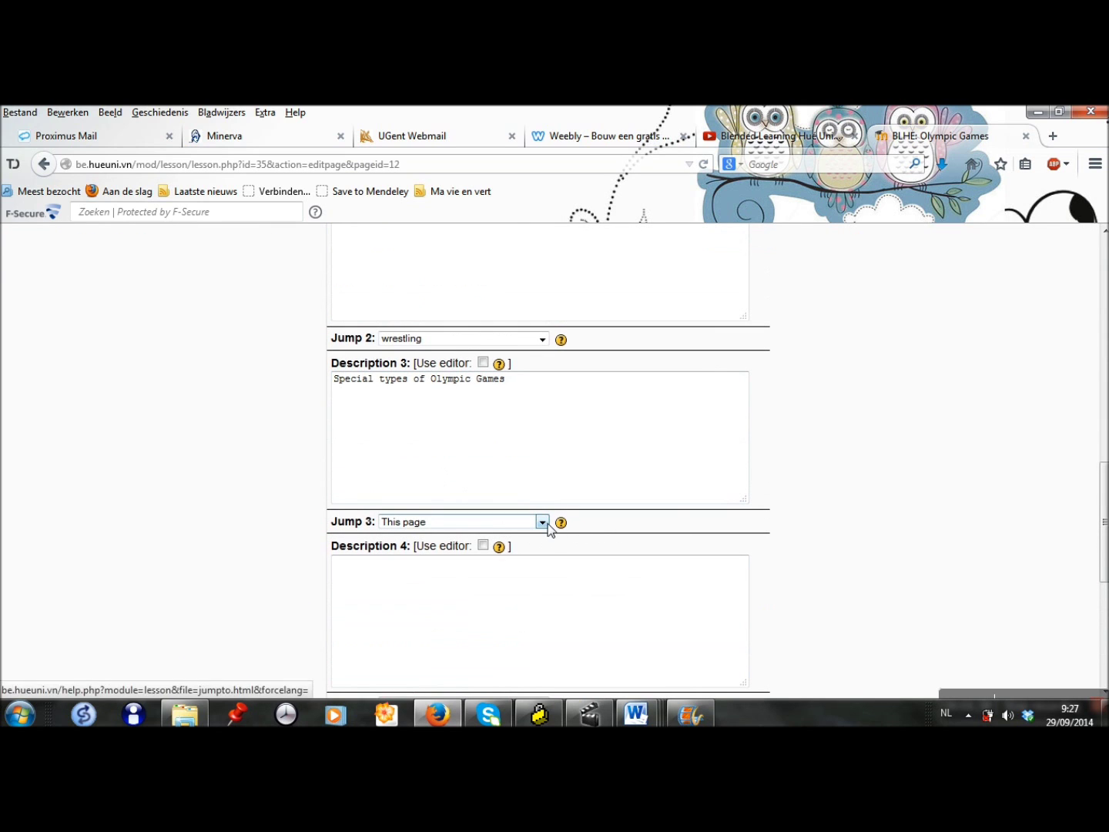
pyautogui.click(542, 522)
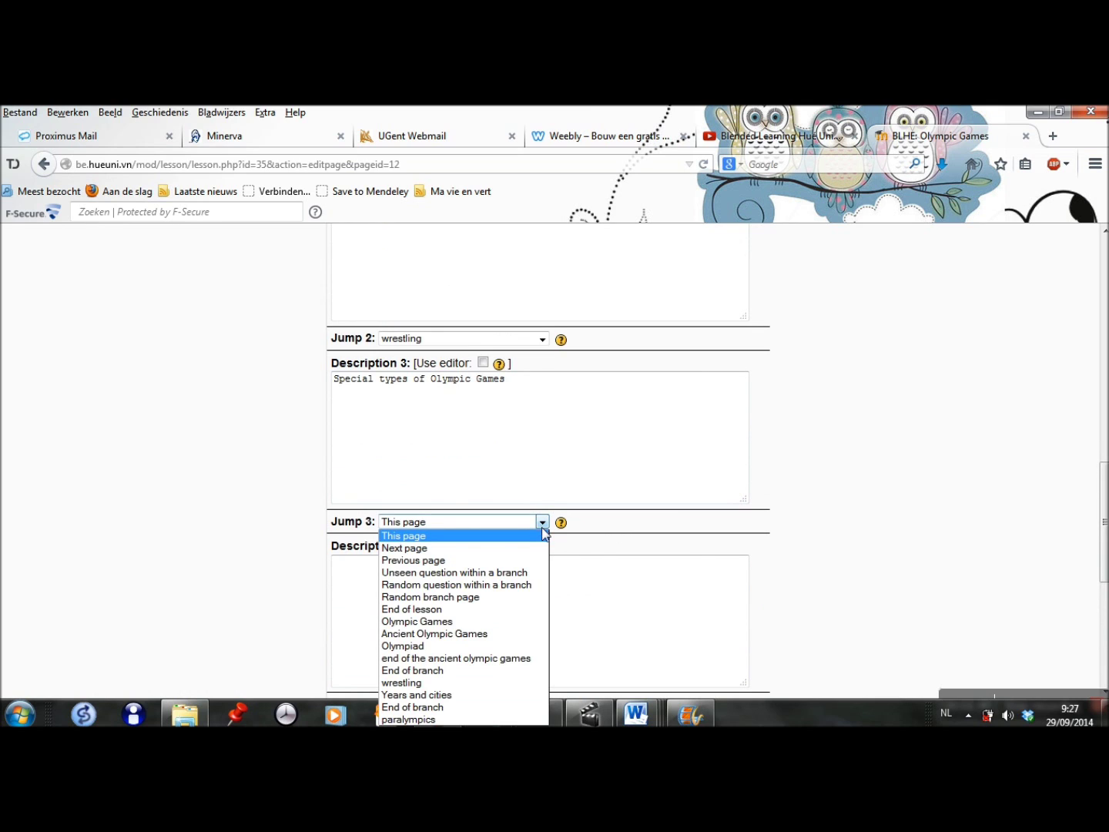
pyautogui.click(448, 720)
pyautogui.scroll(-5, 1072, 461)
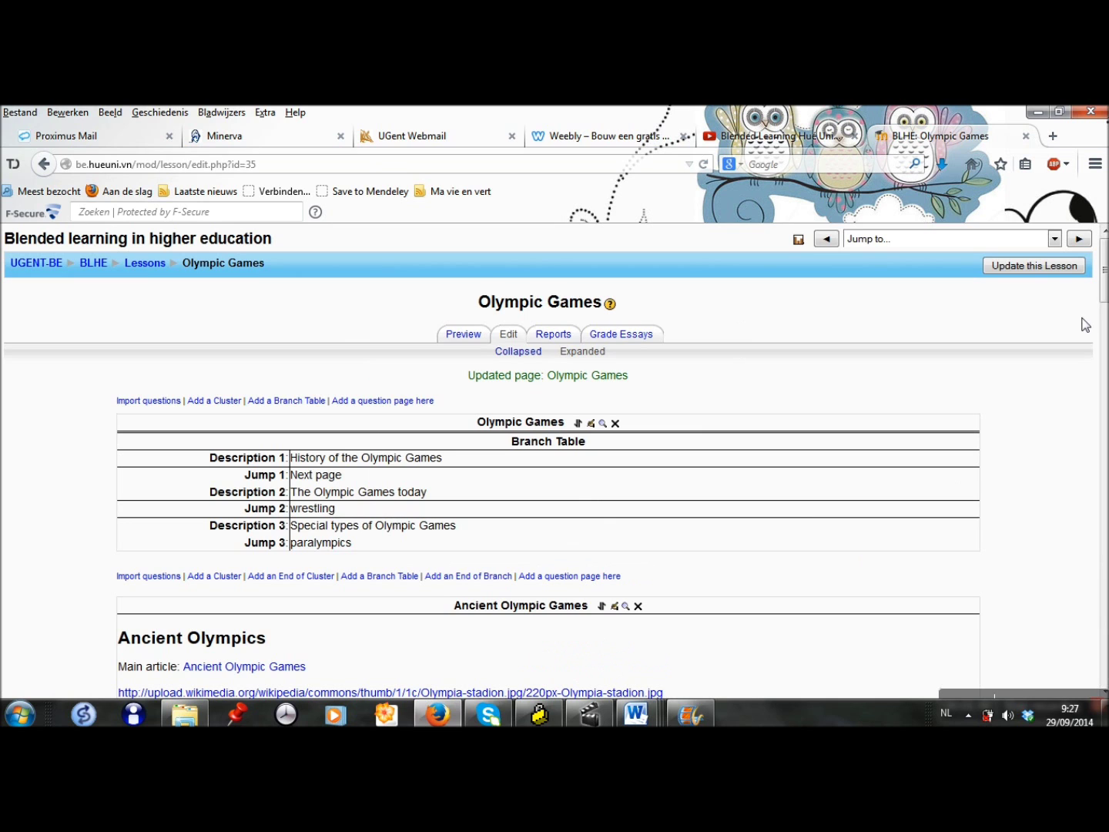
# - Add a true/false page "Winter Olympic Games" after "paralympics": "The Winter Olympic Games are held in the same year as the Summer Olympic Games. True or false?"
pyautogui.moveTo(1103, 265); pyautogui.dragTo(1104, 650)
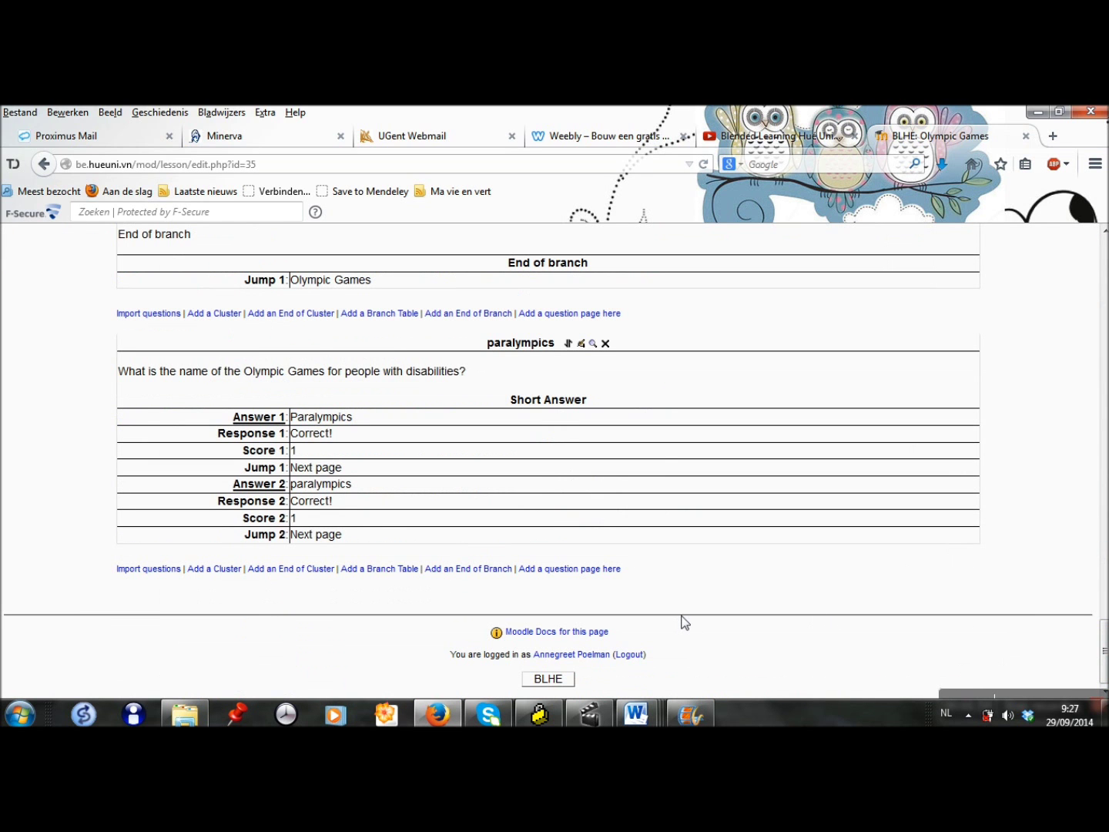
pyautogui.click(573, 571)
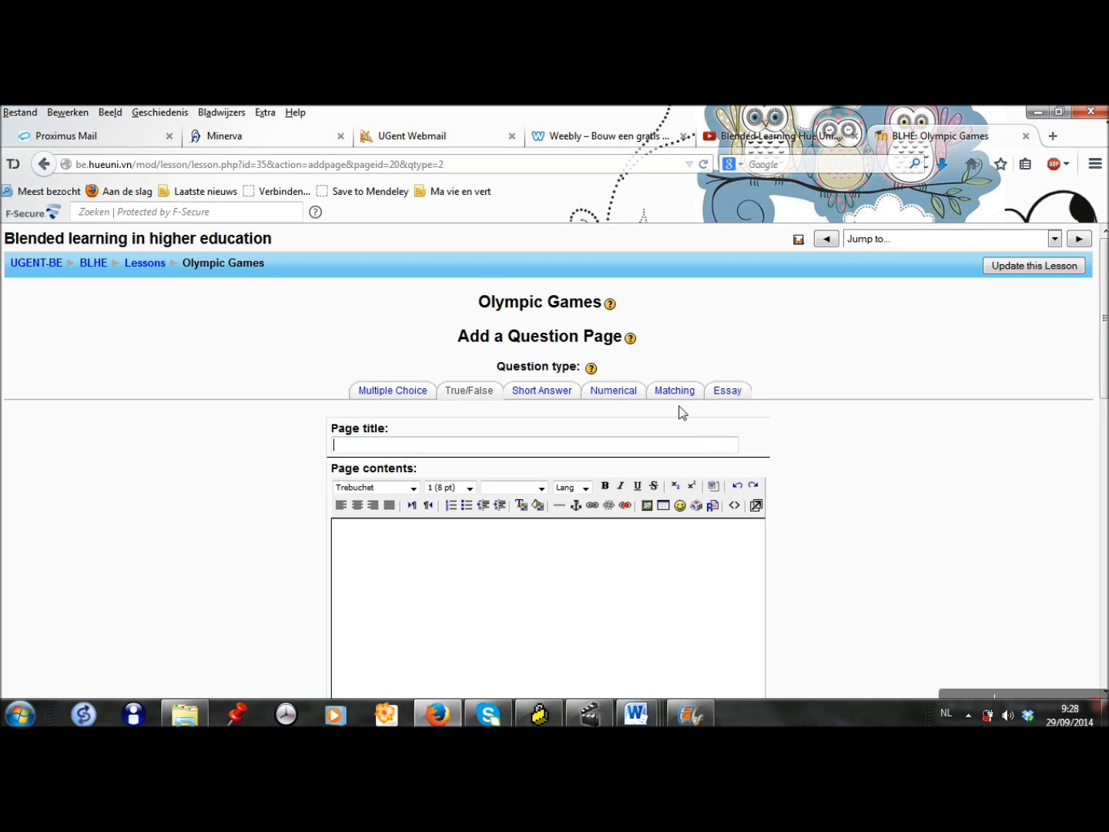
pyautogui.write('Winter Olympic')
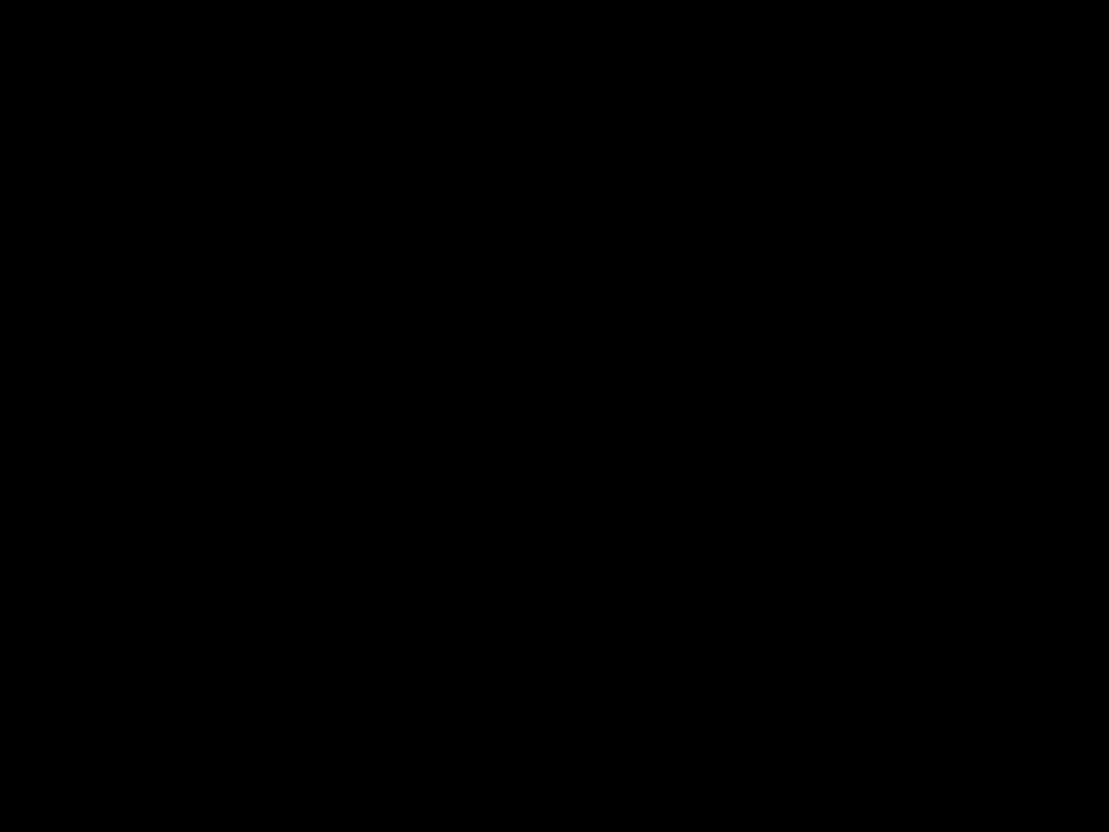
pyautogui.write('Winter Olympic Games are ')
pyautogui.write('held in the same year as')
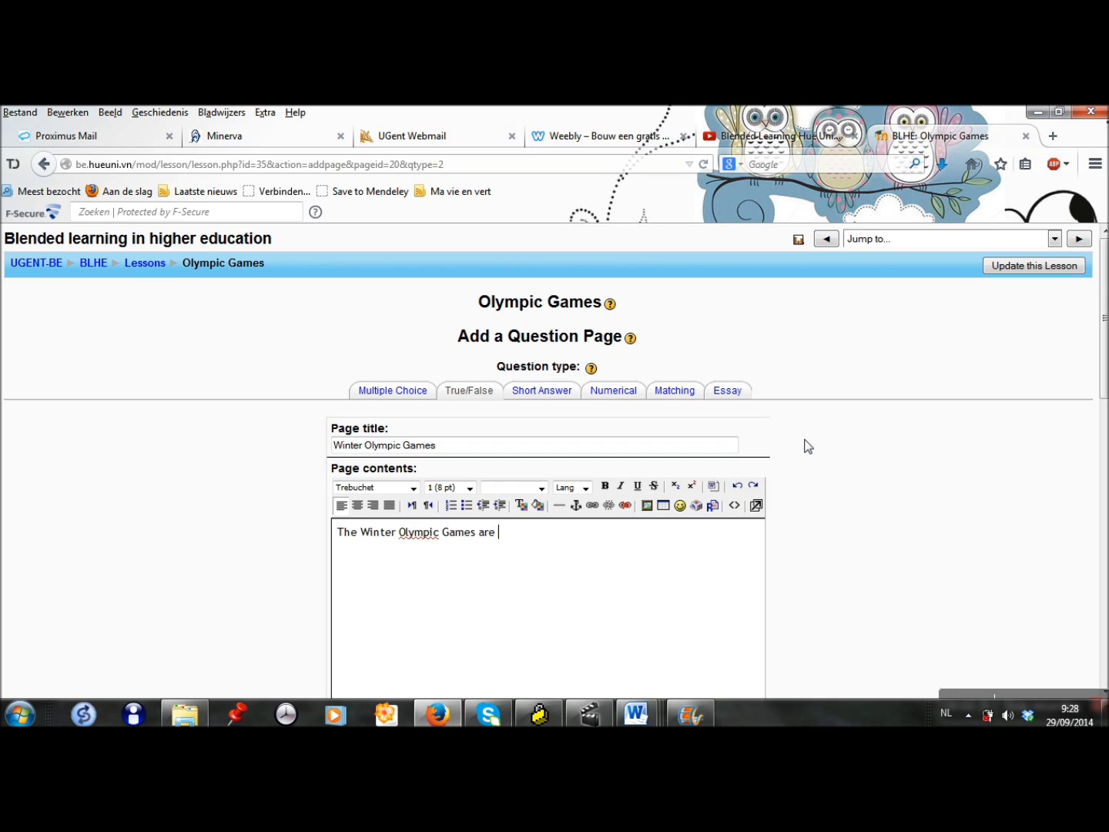
pyautogui.write('mmer Olympic Games. True or fa')
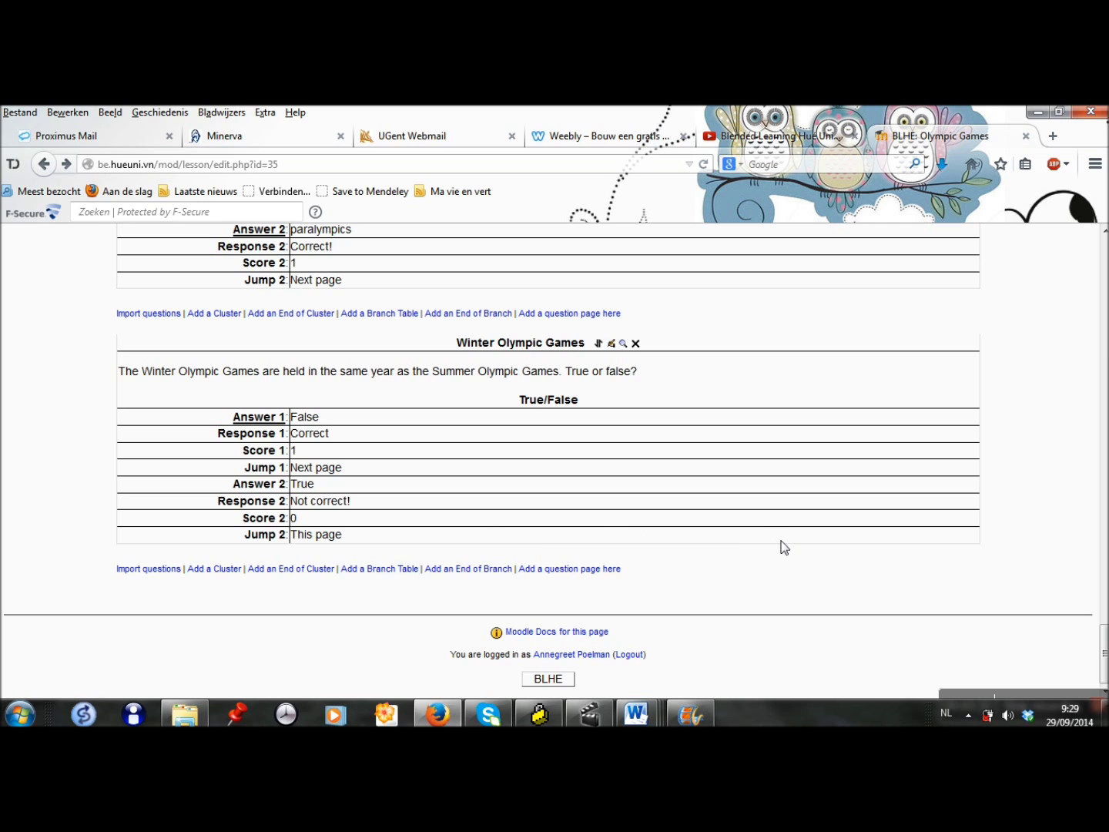
# - Add an End of Branch after the "Winter Olympic Games" question and look through the lesson's page list
pyautogui.click(454, 578)
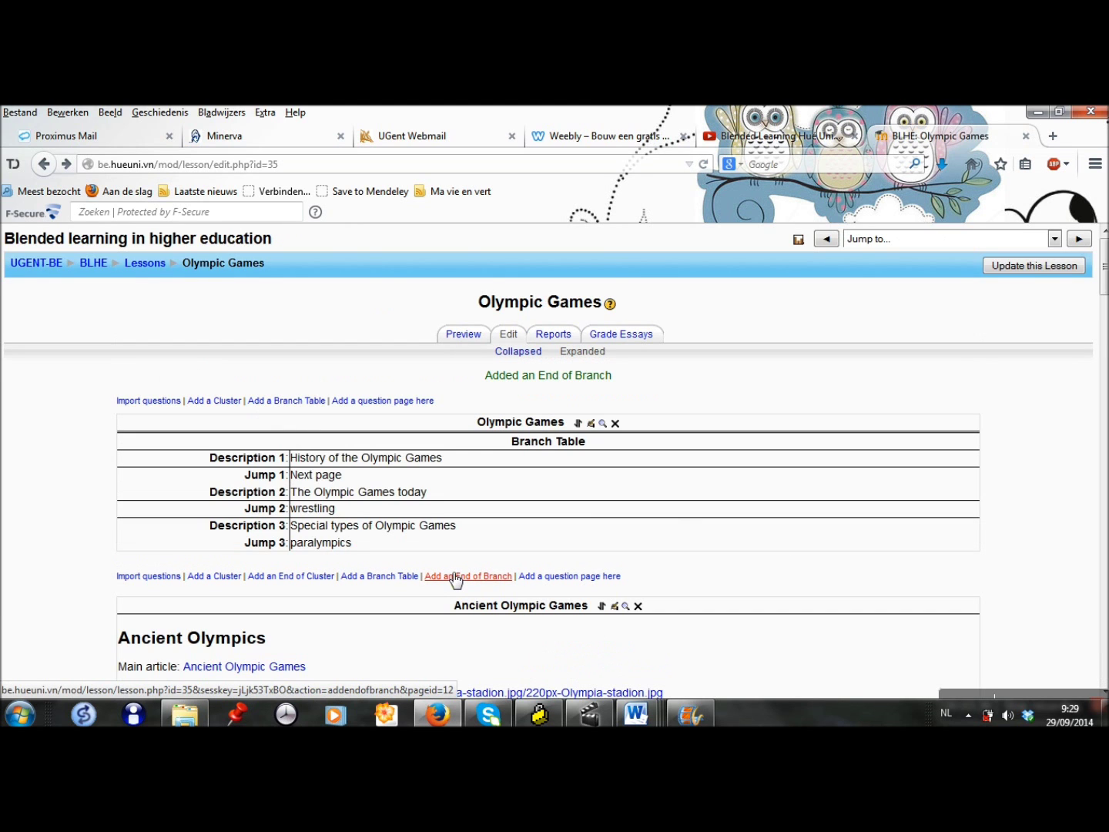
pyautogui.scroll(-10, 462, 600)
pyautogui.scroll(-20, 475, 688)
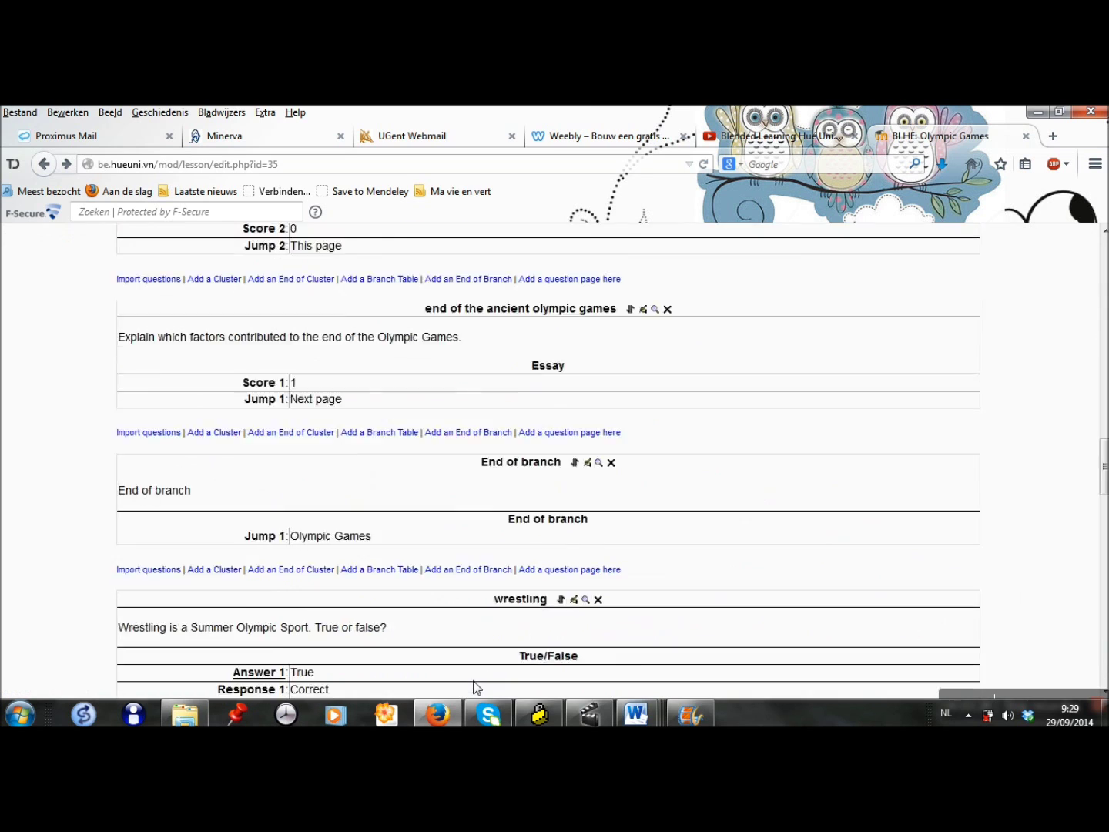